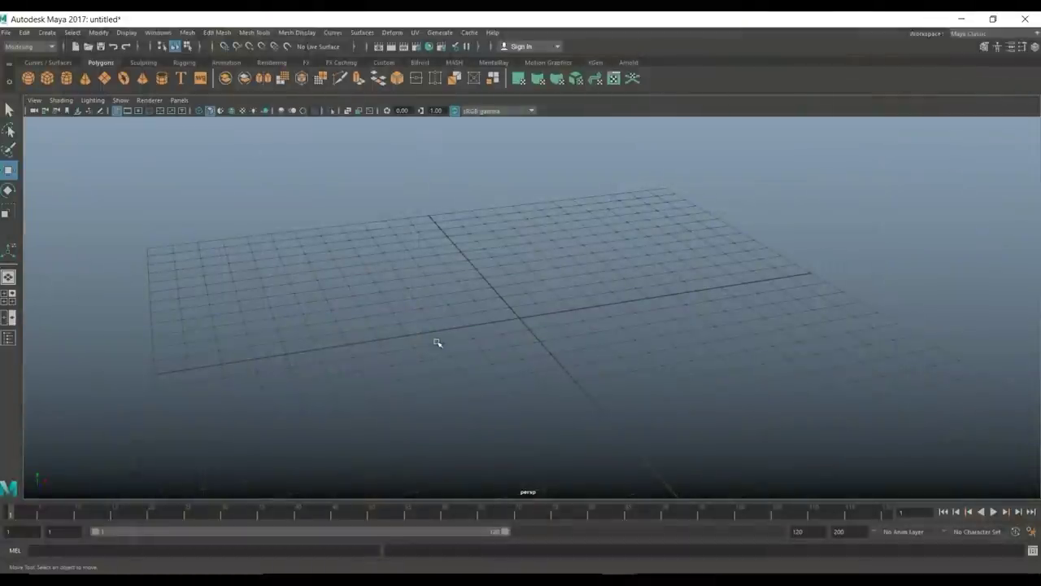
Step: Create a polygon cube at the grid's centre and scale it thinner along Z
left_click_drag(484, 344, 468, 339, "alt")
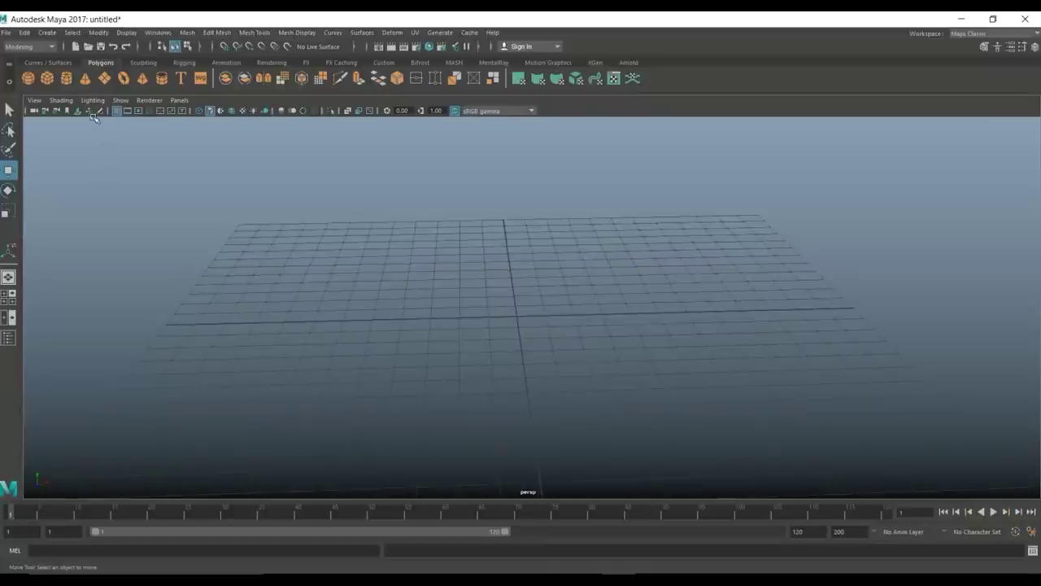
left_click(47, 79)
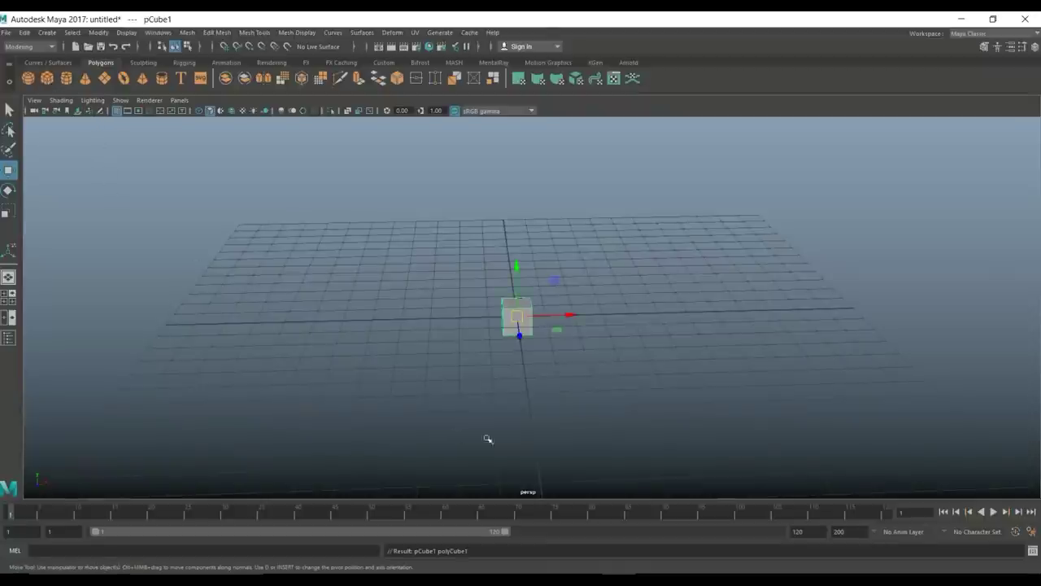
left_click_drag(501, 416, 571, 423, "alt")
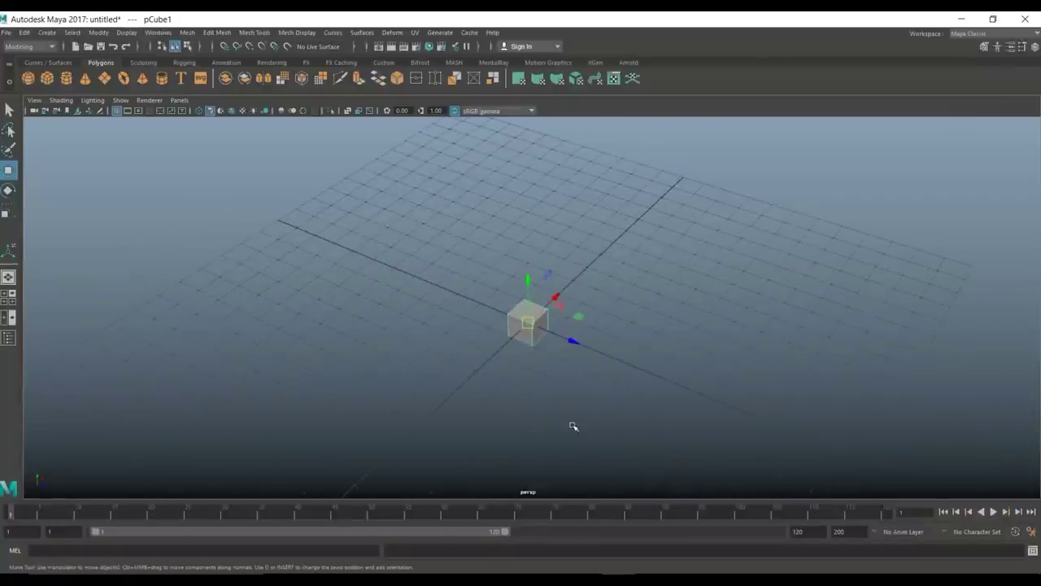
key("r")
left_click_drag(571, 340, 530, 348)
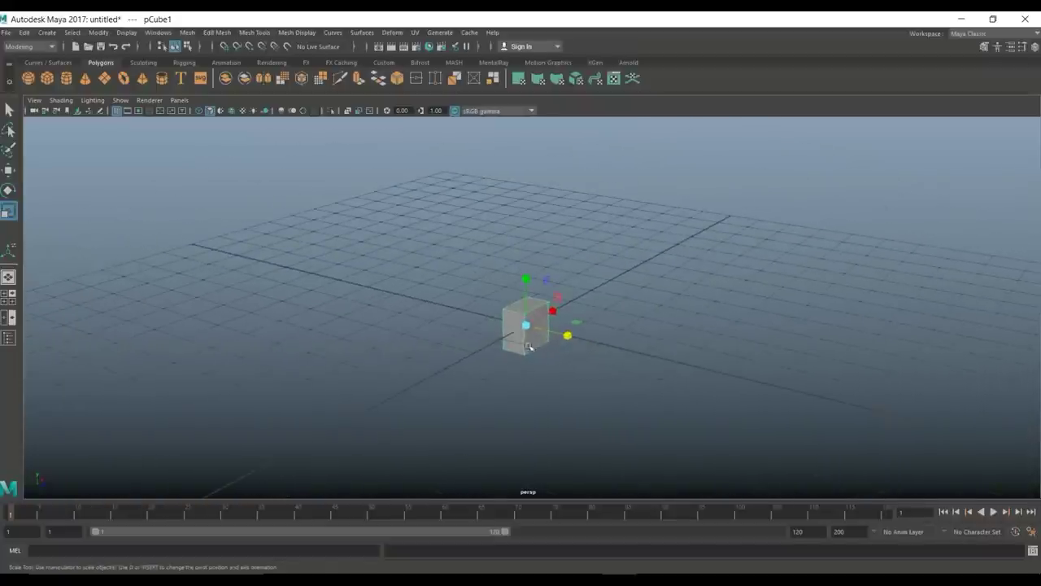
Step: Extrude the thinned cube's end face outward along negative X to begin the blade neck
right_click_drag(517, 333, 521, 309)
left_click(515, 332)
key("ctrl+e")
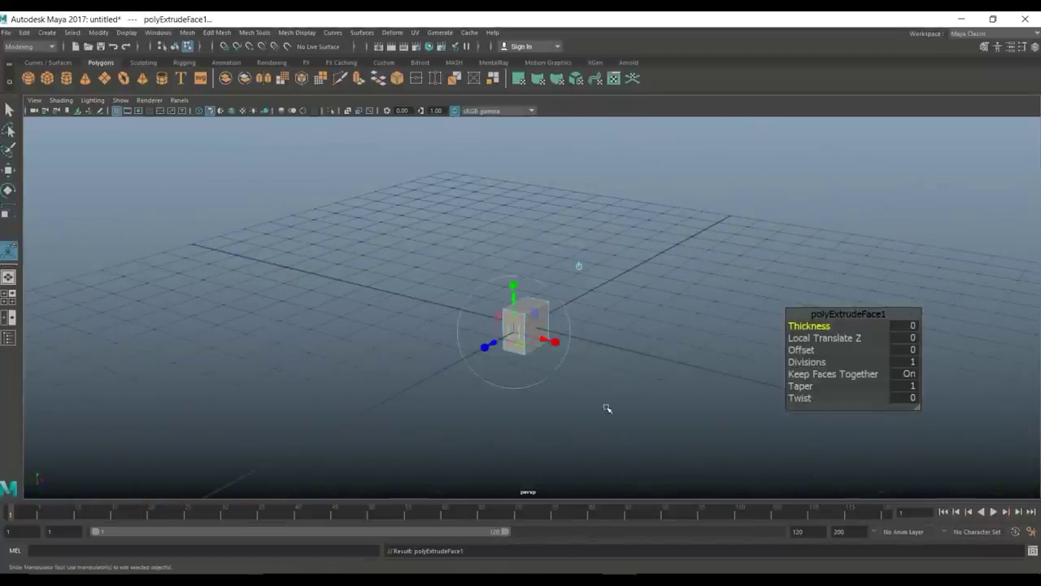
key("w")
left_click_drag(553, 376, 506, 379, "alt")
left_click_drag(543, 316, 514, 325)
Step: In the front view, scale the extruded end face slightly taller along Y, to just over one grid unit
left_click(9, 297)
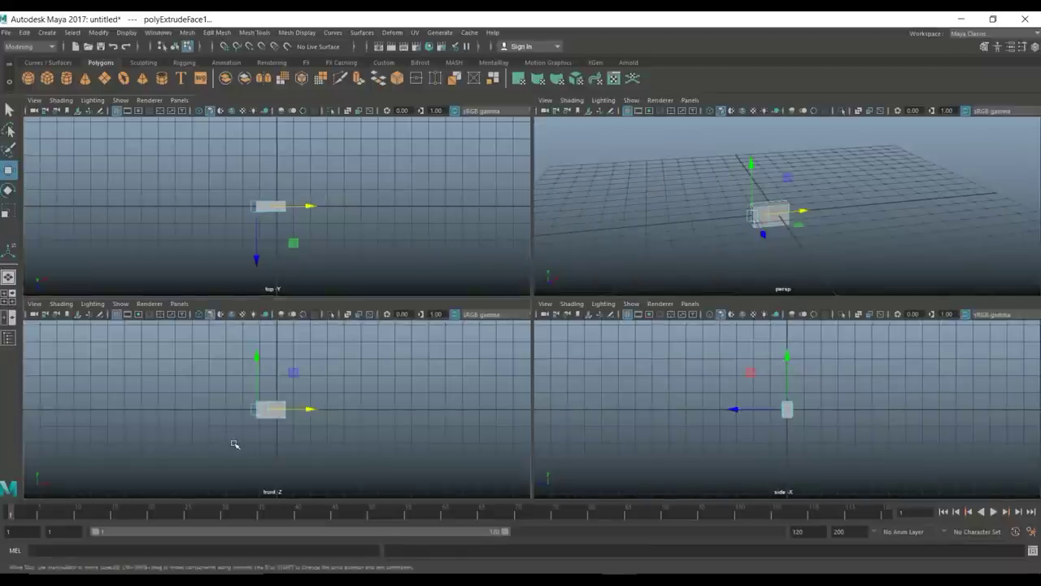
key("space")
right_click_drag(431, 435, 448, 397, "alt")
middle_click_drag(442, 398, 550, 432, "alt")
scroll(553, 424, "up", 1)
scroll(554, 424, "up", 1)
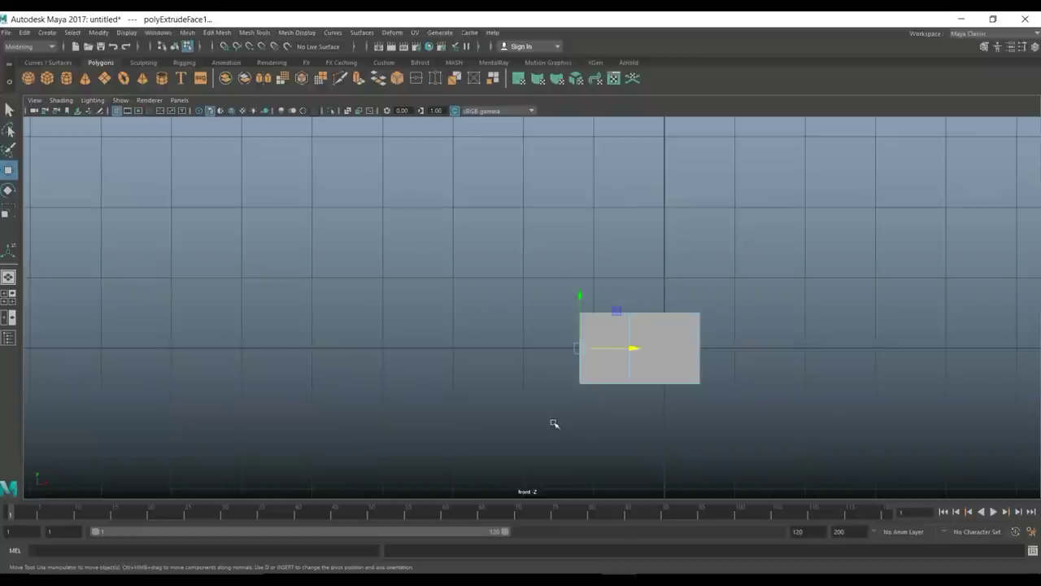
key("r")
left_click_drag(579, 301, 580, 283)
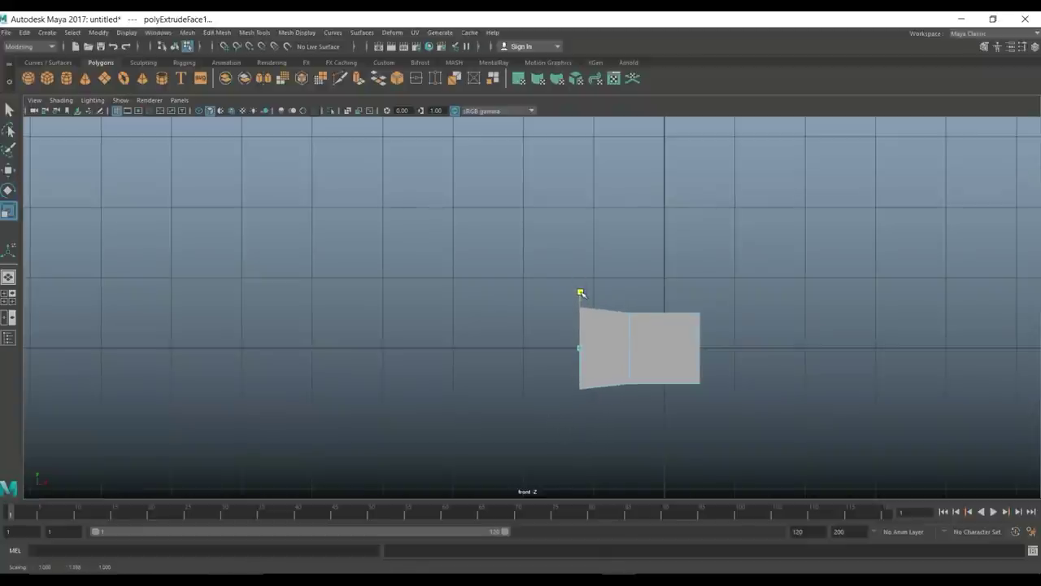
Step: Extrude a second neck section along negative X and scale its end face to about 1.6 grid units tall
key("ctrl+e")
key("w")
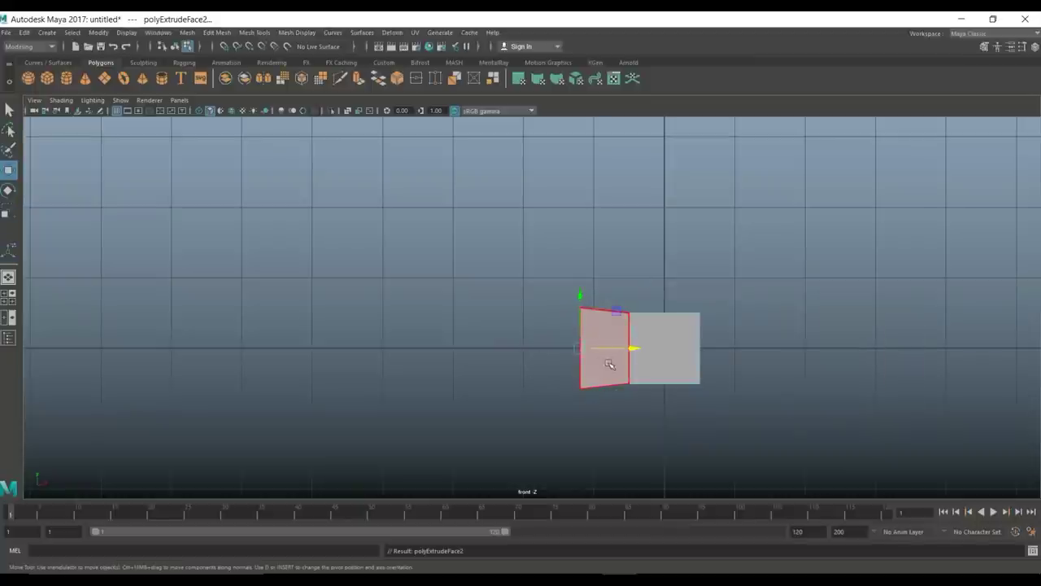
left_click_drag(624, 351, 585, 346)
key("r")
left_click_drag(532, 297, 531, 283)
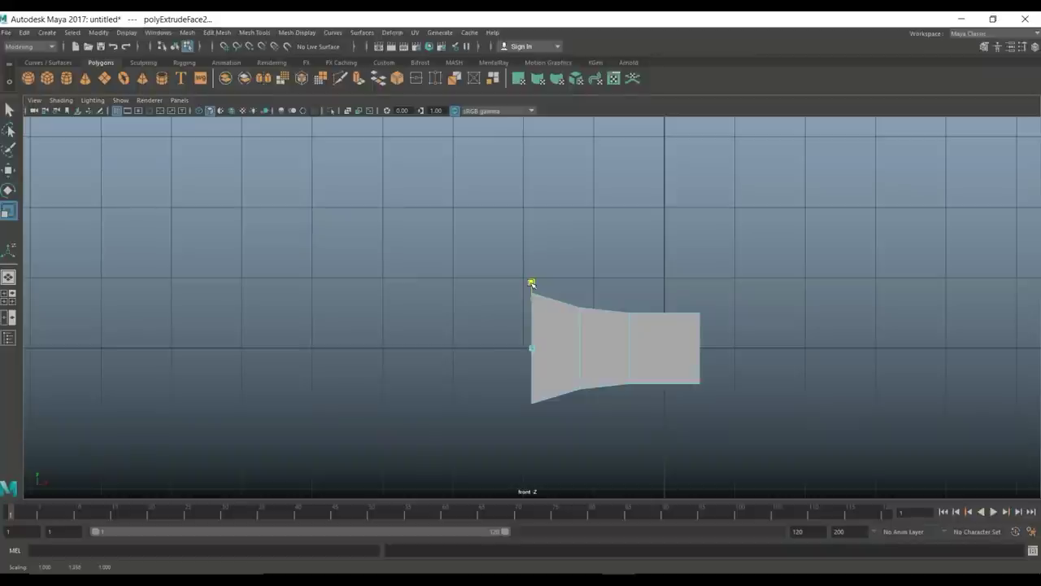
Step: Extrude a third section along negative X and flare its end face to about 2.6 grid units tall
key("ctrl+e")
key("w")
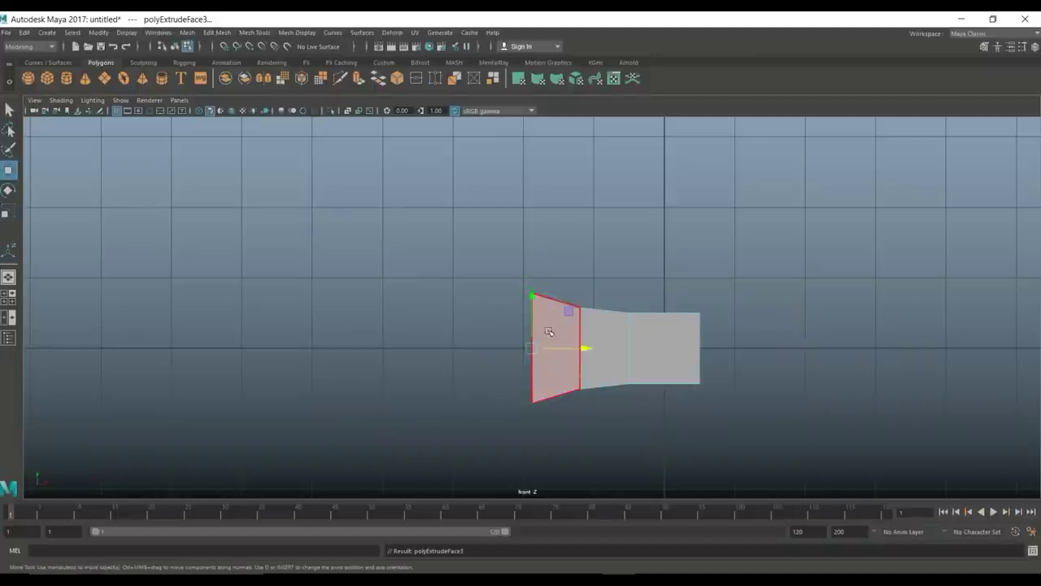
left_click_drag(581, 347, 527, 345)
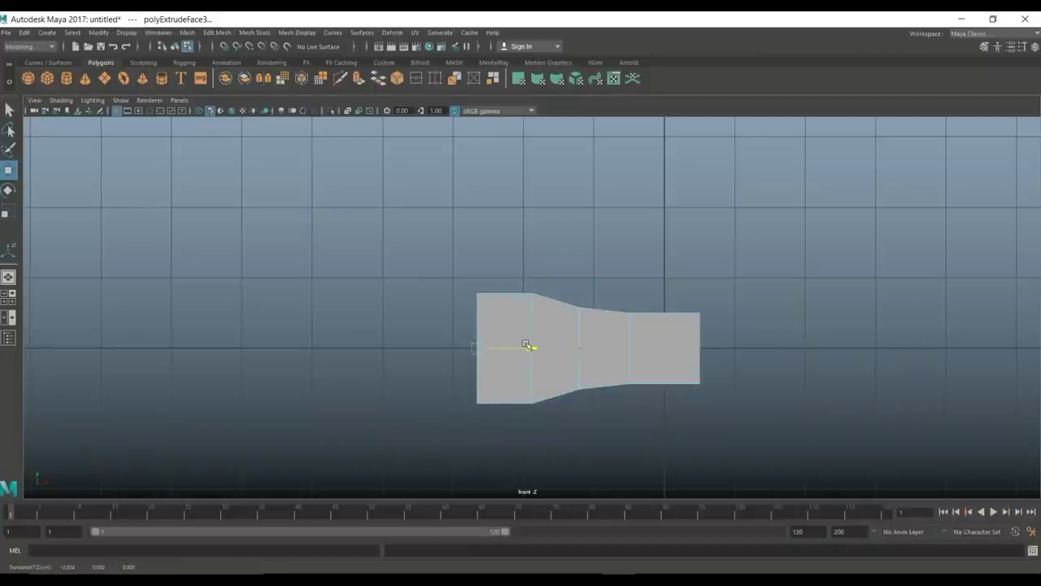
key("r")
left_click_drag(477, 298, 483, 265)
Step: Extrude a fourth section along negative X and flare its end face to about 4.6 grid units tall
key("ctrl+e")
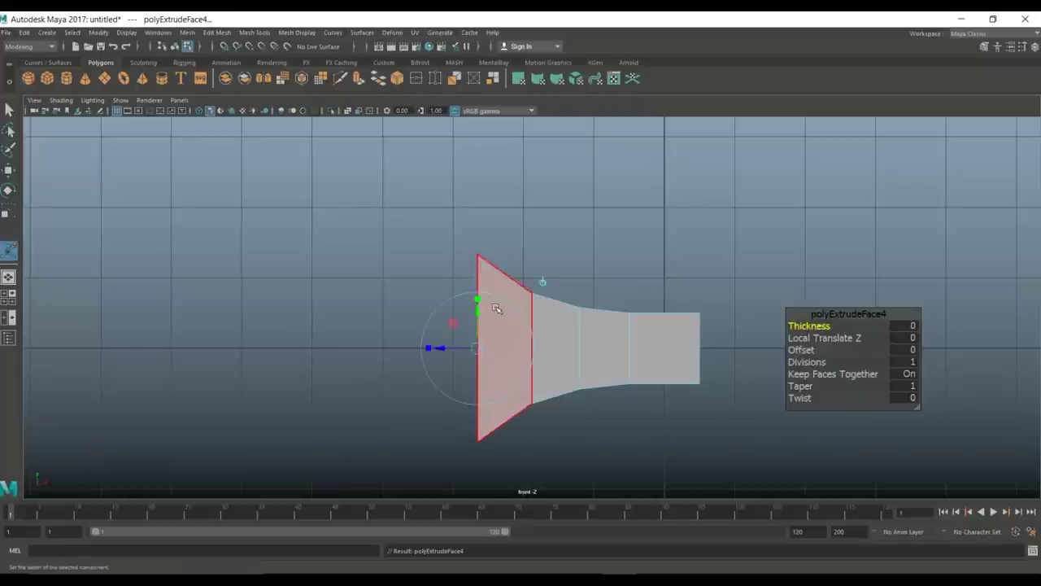
key("w")
left_click_drag(531, 350, 477, 349)
key("r")
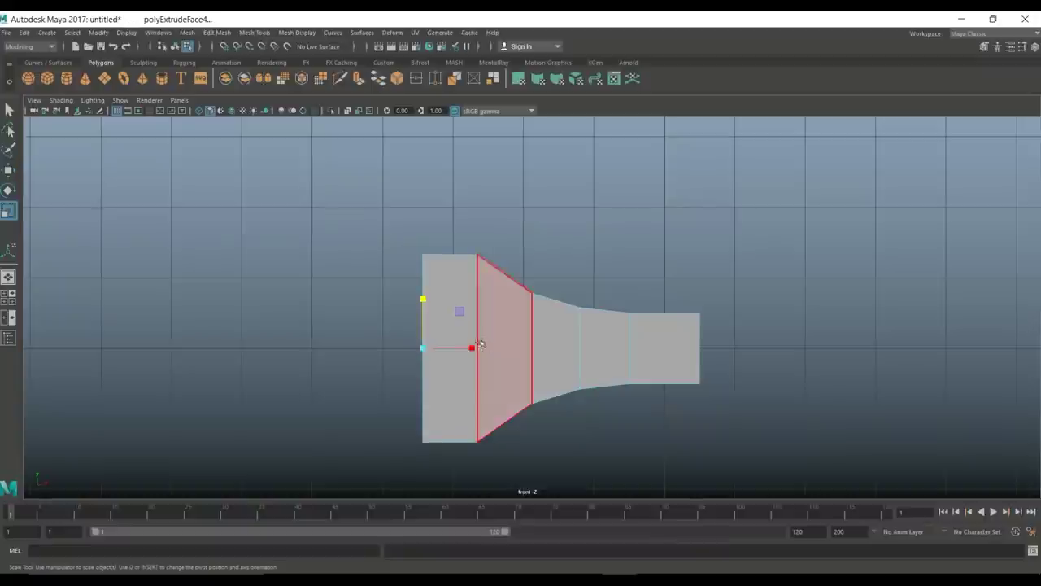
left_click_drag(424, 300, 426, 263)
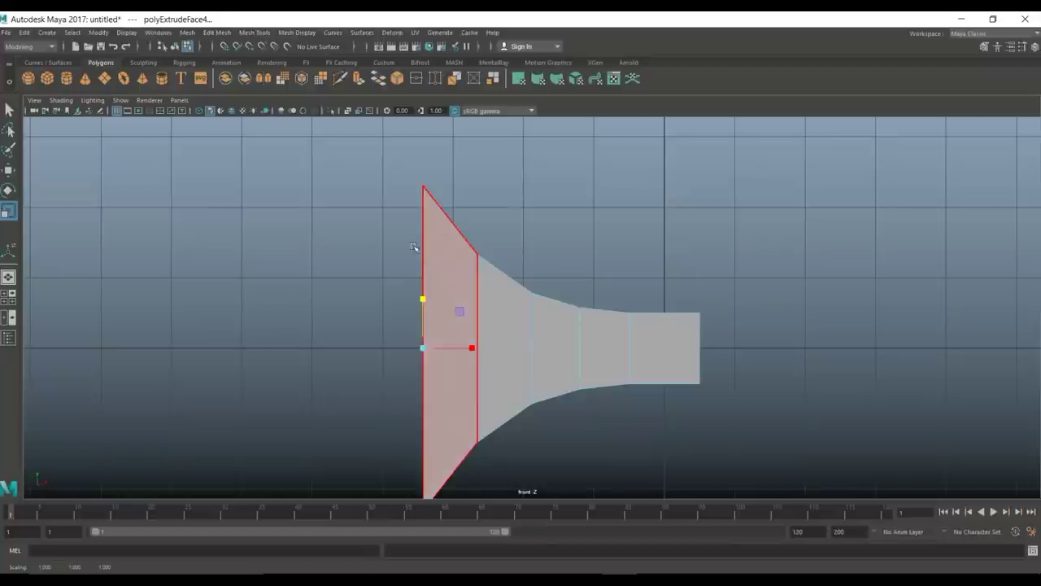
Step: Extrude a fifth section along negative X and scale its end face to the blade's full height, about 9.5 grid units
key("ctrl+e")
key("w")
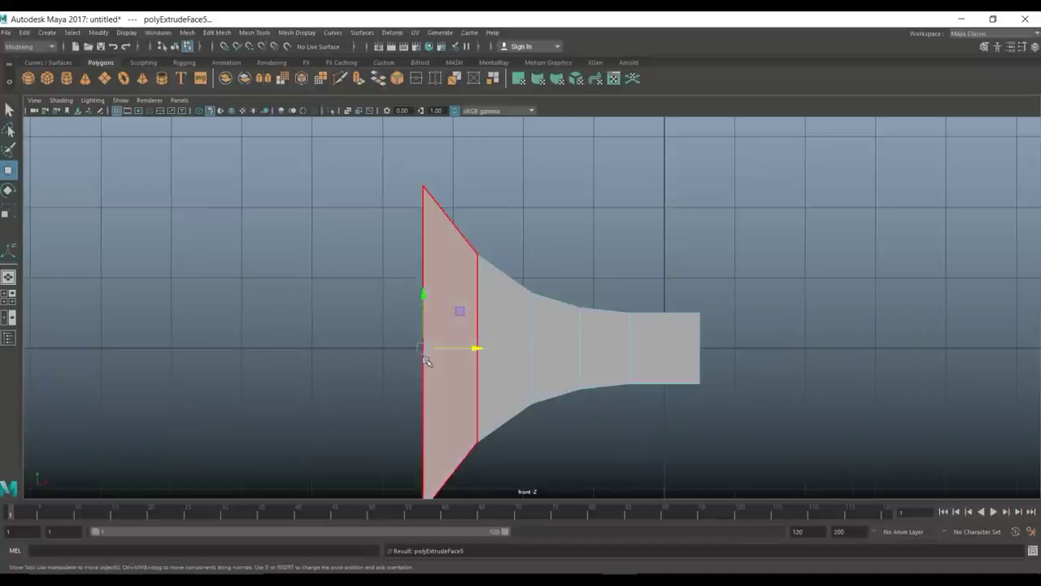
left_click_drag(476, 348, 417, 342)
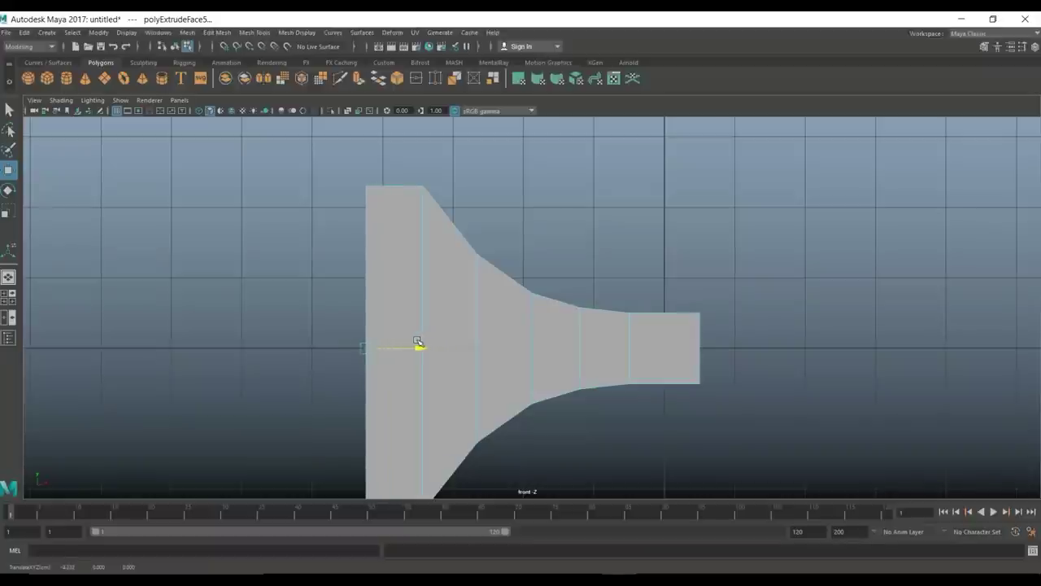
key("r")
left_click_drag(365, 301, 365, 250)
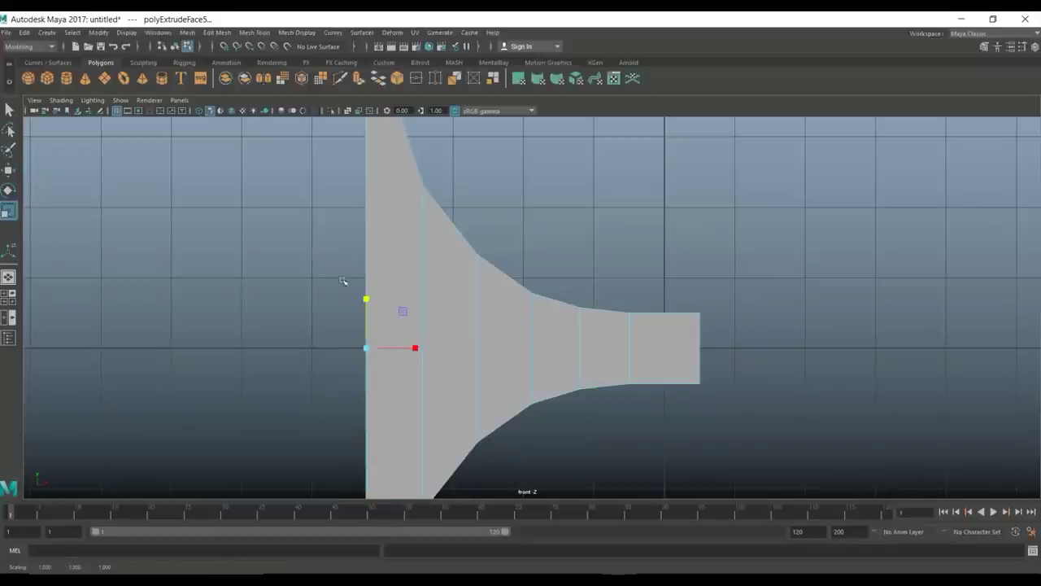
Step: Extrude a section beyond the blade's tallest edge and scale its end face down to about 7.7 grid units tall
scroll(336, 304, "down", 5)
key("ctrl+e")
key("w")
left_click_drag(519, 323, 489, 327)
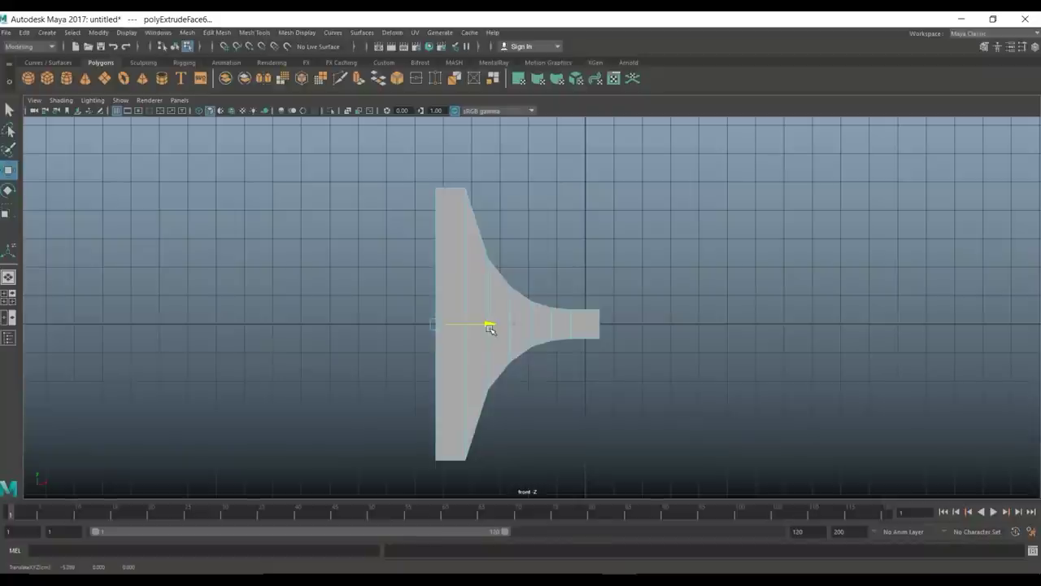
key("r")
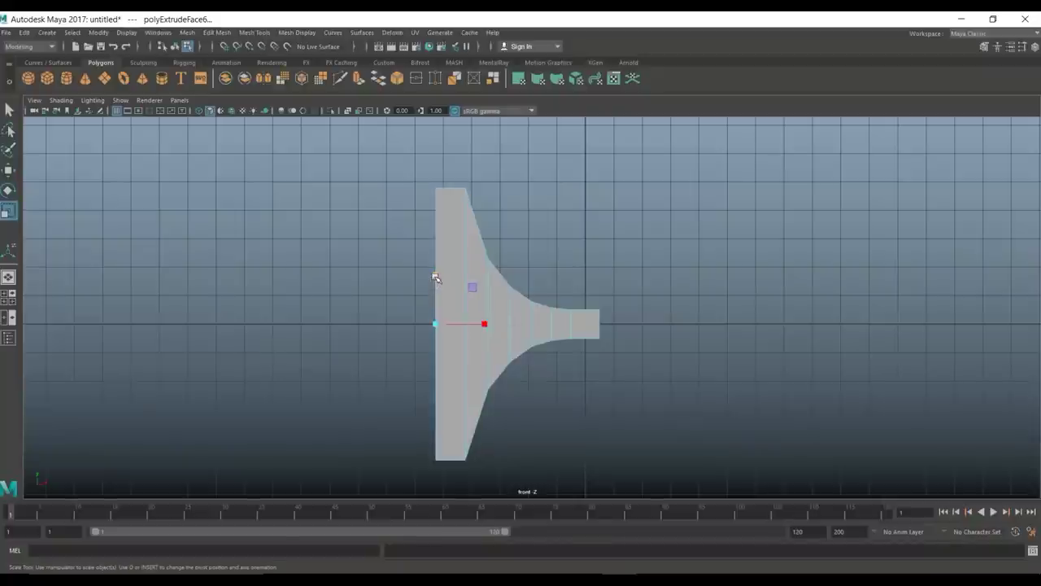
left_click_drag(435, 278, 437, 286)
Step: Extrude the cutting side further along negative X and scale its end face down to about 4.2 grid units tall
key("ctrl+e")
key("w")
left_click_drag(490, 324, 455, 328)
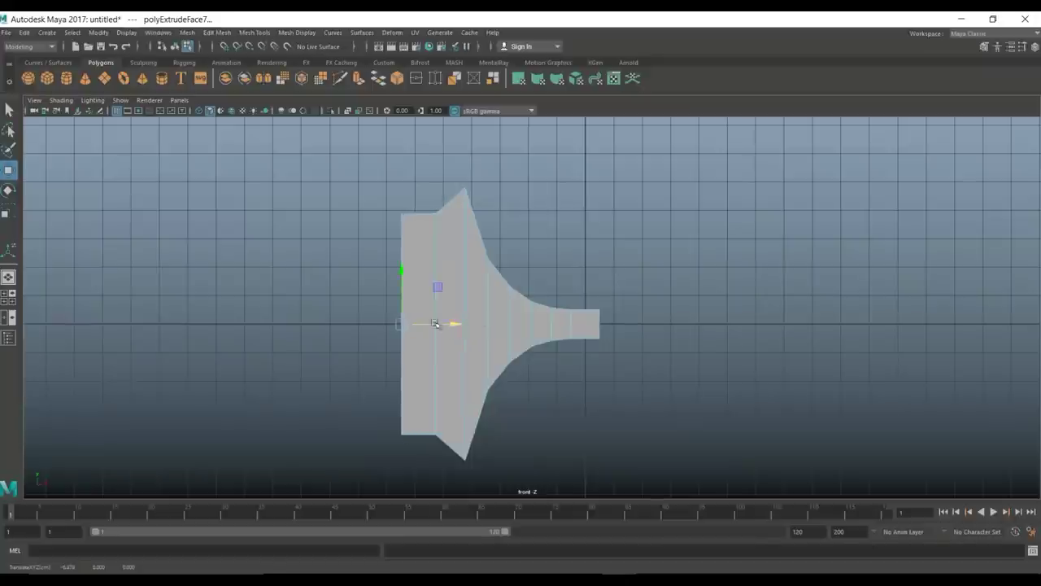
key("r")
left_click_drag(402, 277, 406, 301)
Step: Extrude the last blade section, scale its end face to under one grid unit tall, and pull it back to round the cutting edge
key("ctrl+e")
key("w")
left_click_drag(453, 324, 421, 329)
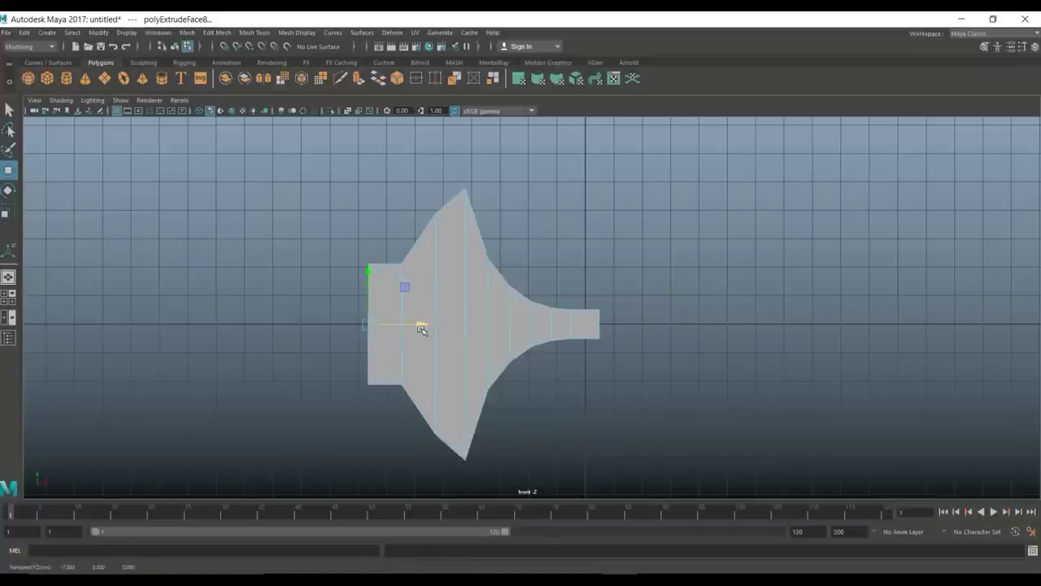
key("r")
left_click_drag(367, 272, 375, 321)
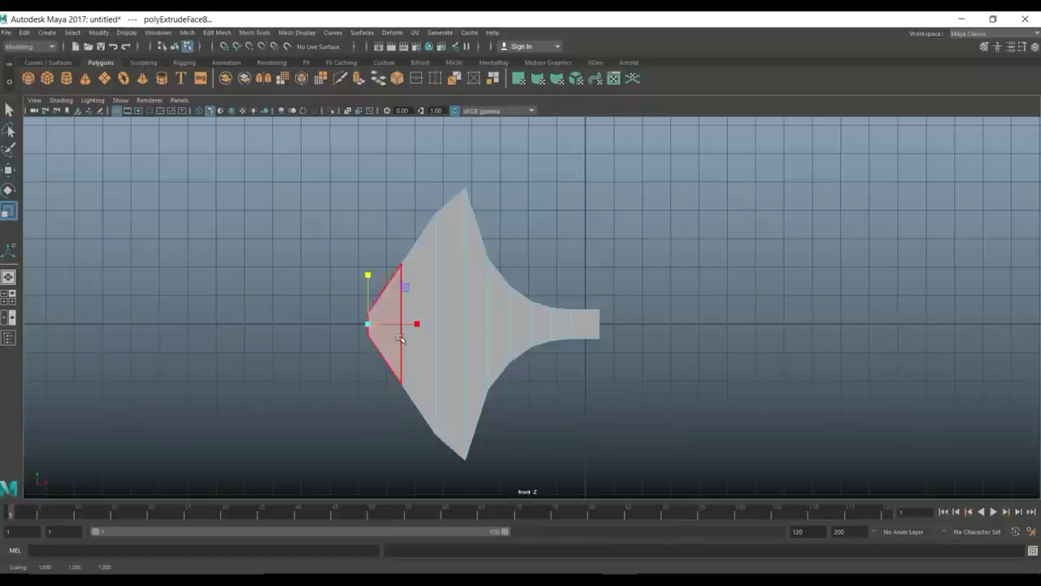
key("w")
left_click_drag(422, 324, 440, 325)
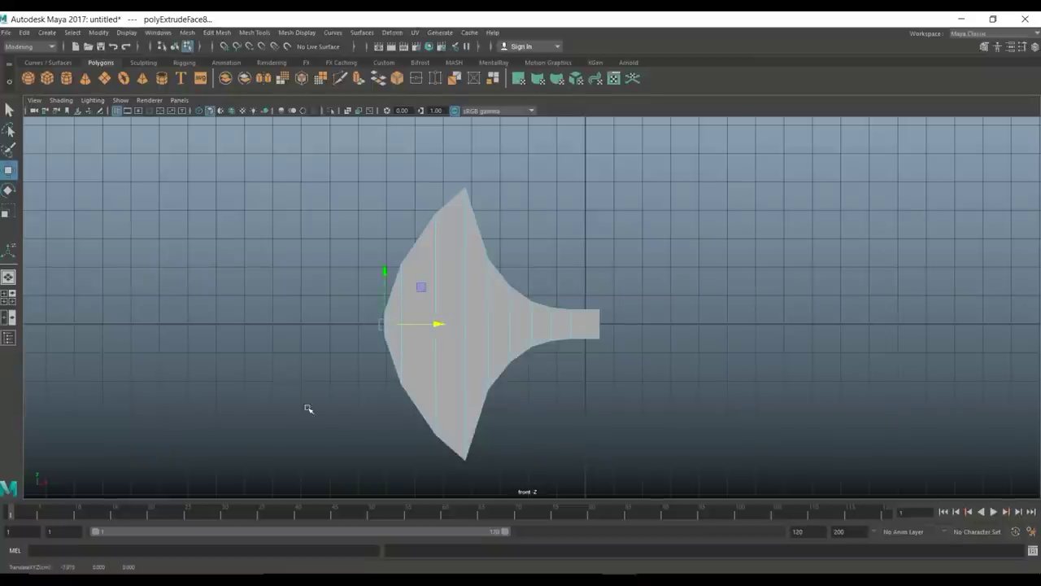
Step: In the perspective view, select the end face opposite the blade and extrude it outward along positive X
left_click(8, 298)
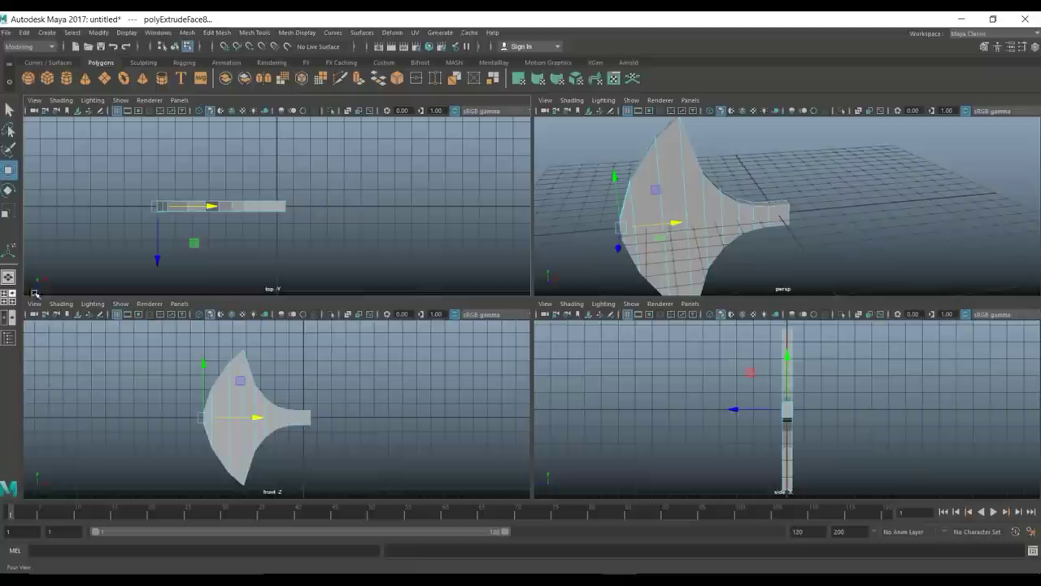
key("space")
left_click_drag(670, 296, 527, 318, "alt")
right_click(527, 317)
left_click(527, 295)
left_click(525, 313)
left_click_drag(562, 349, 612, 362, "alt")
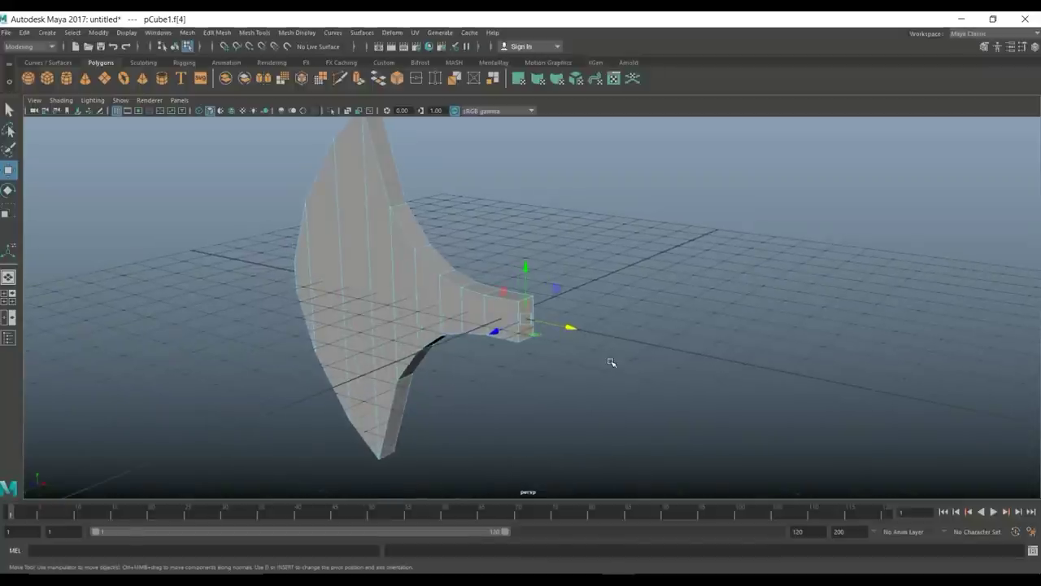
key("ctrl+e")
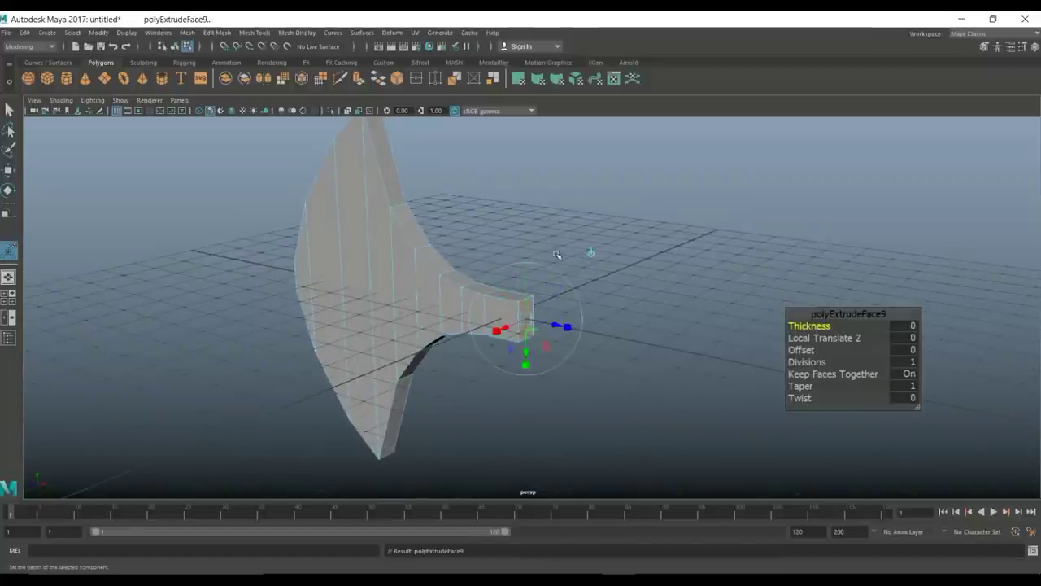
key("w")
left_click_drag(555, 327, 601, 335)
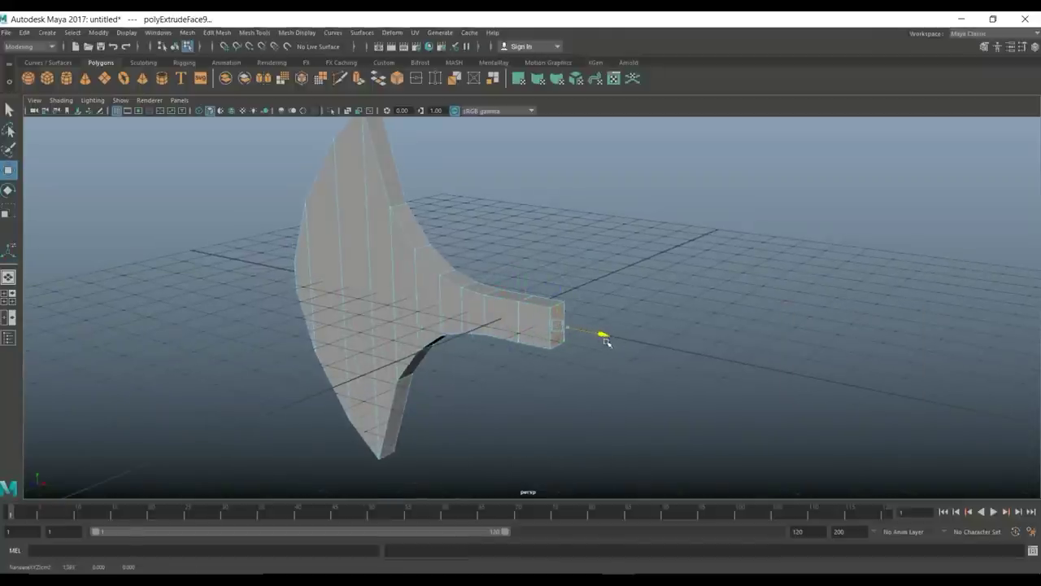
Step: In the front view, slightly shorten the new extrusion on the side opposite the blade
left_click(4, 302)
key("space")
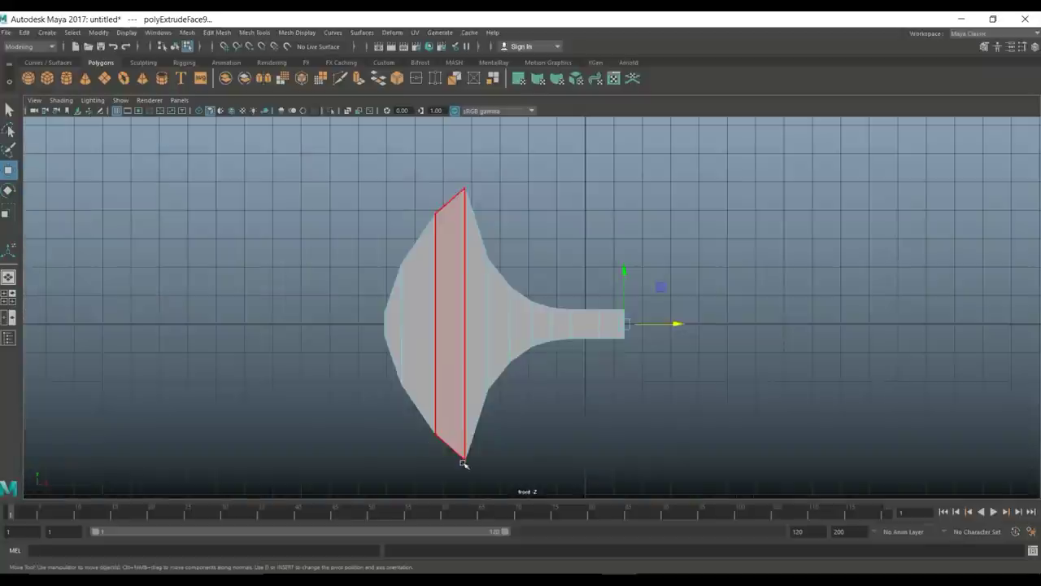
scroll(483, 439, "up", 5)
middle_click_drag(531, 396, 436, 407, "alt")
left_click_drag(654, 351, 652, 346)
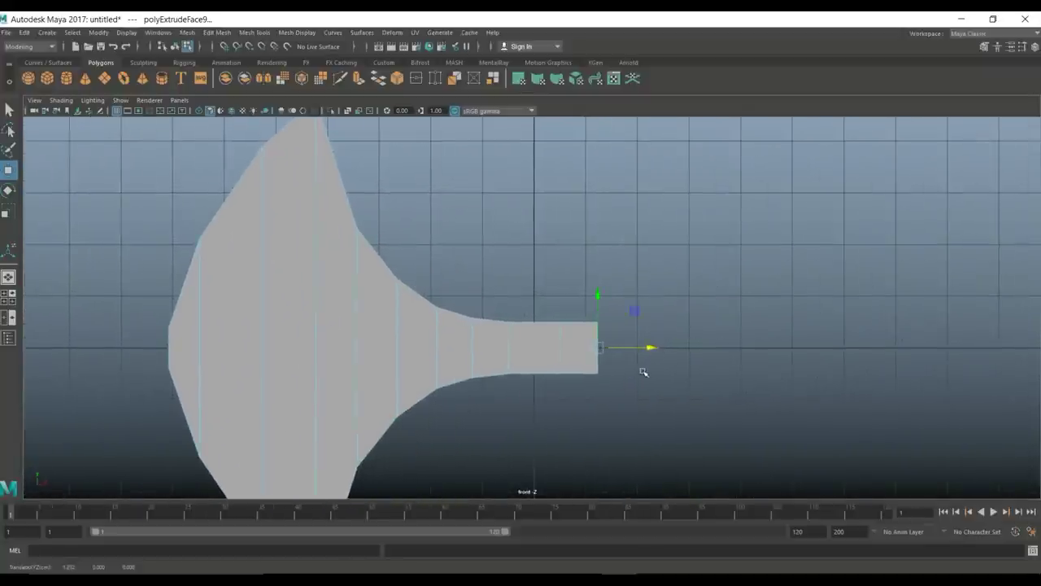
Step: Extrude a back section along positive X and flare its end face to about 2.6 grid units tall
key("ctrl+e")
key("w")
left_click_drag(653, 347, 689, 358)
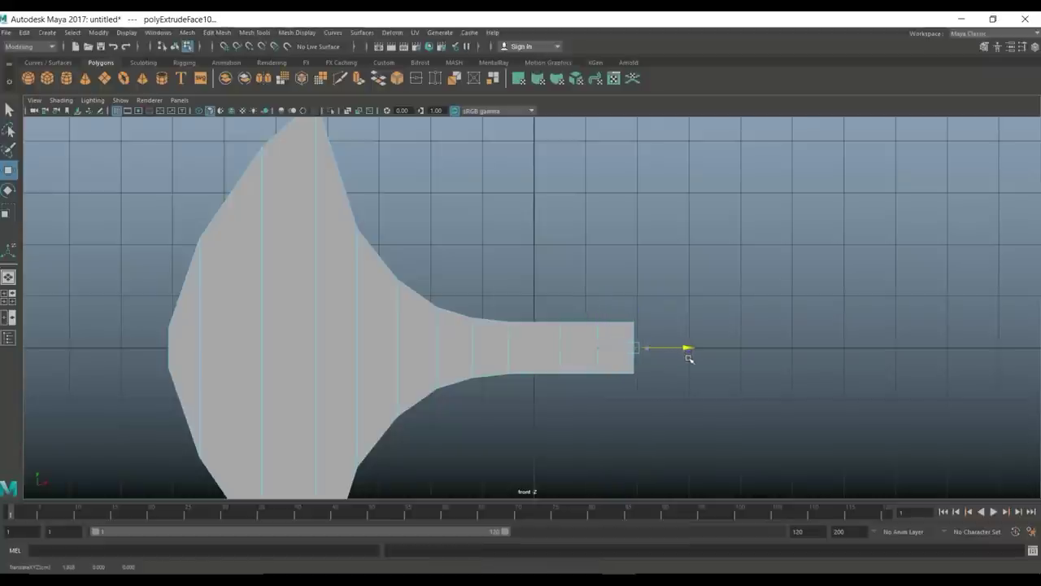
key("r")
left_click_drag(634, 301, 609, 222)
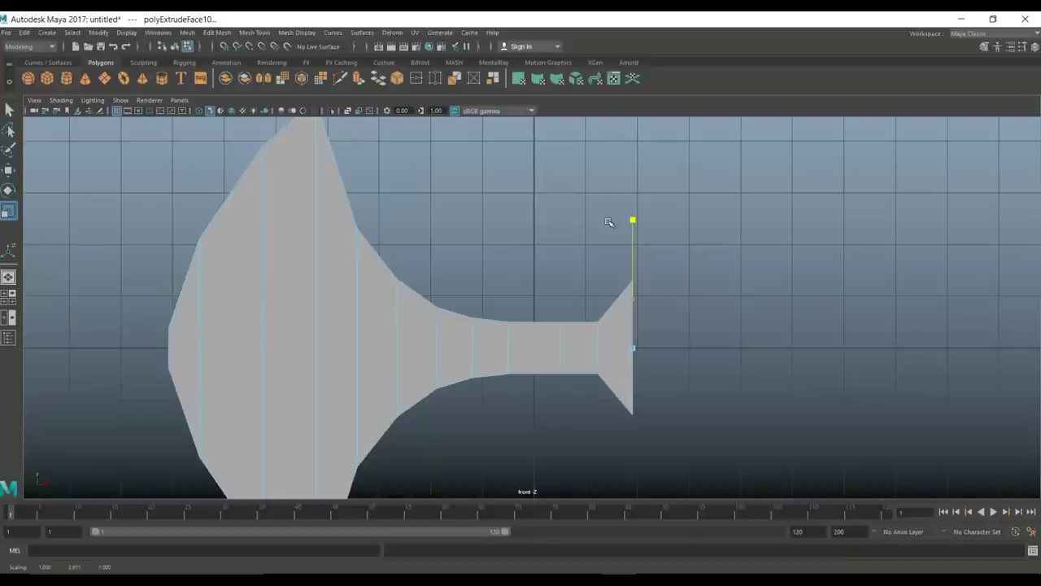
left_click_drag(608, 222, 610, 230)
Step: Extrude the flared back face along positive X and scale its end face vertically almost to a point
key("ctrl+e")
key("w")
left_click_drag(687, 347, 745, 365)
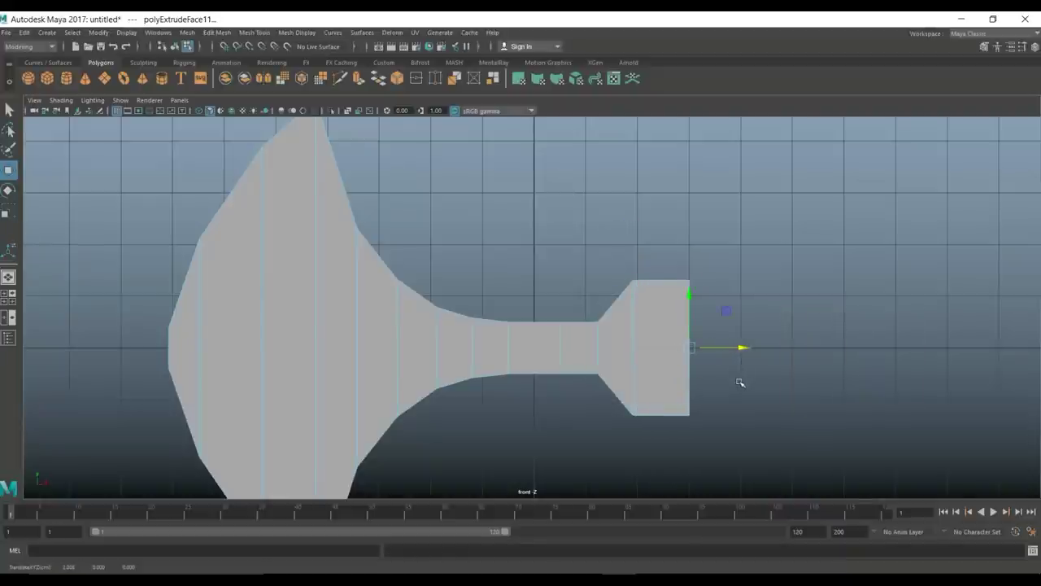
key("r")
left_click_drag(689, 300, 698, 347)
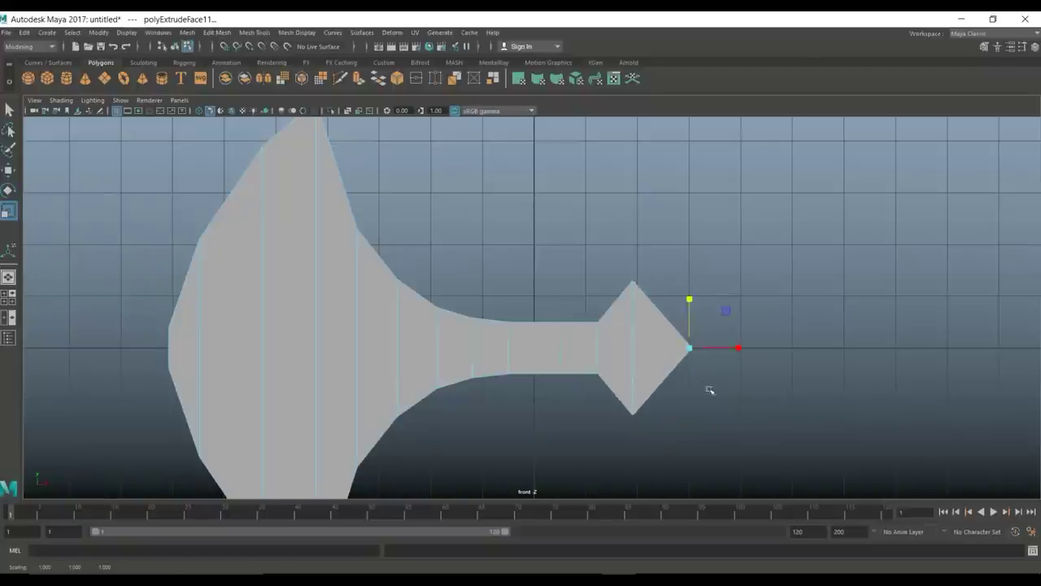
key("f")
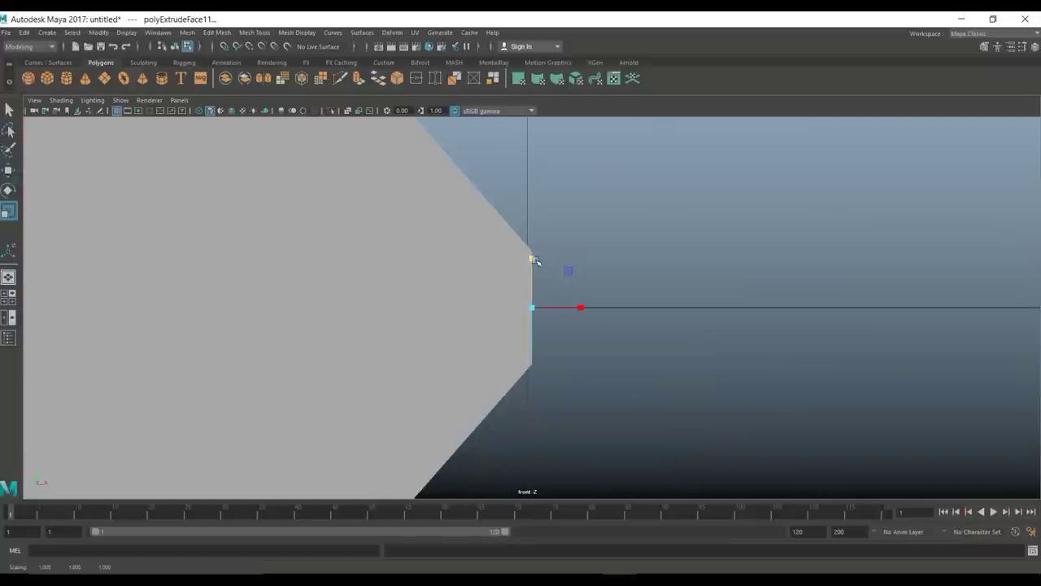
Step: Scale the back end face vertically until it closes to a sharp point
left_click_drag(534, 269, 536, 304)
scroll(472, 322, "down", 4)
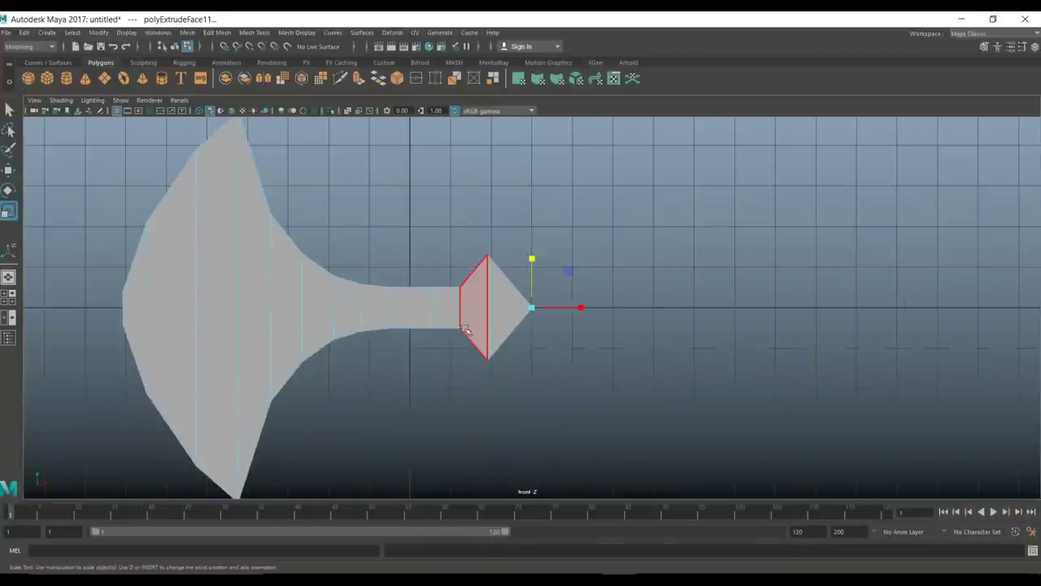
scroll(476, 335, "up", 3)
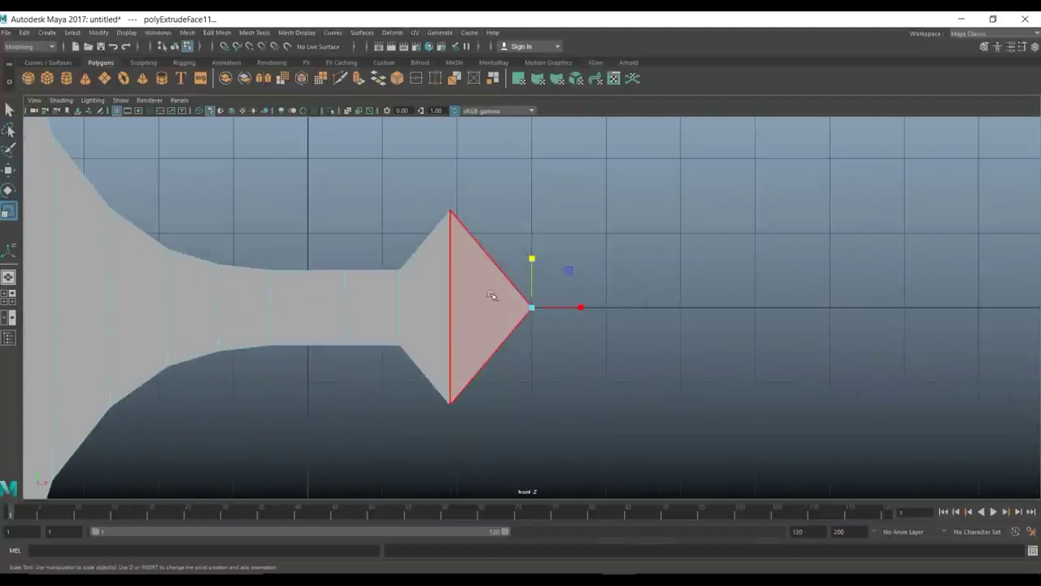
Step: Start the Insert Edge Loop tool in the perspective view and set it to multiple edge loops
left_click(10, 298)
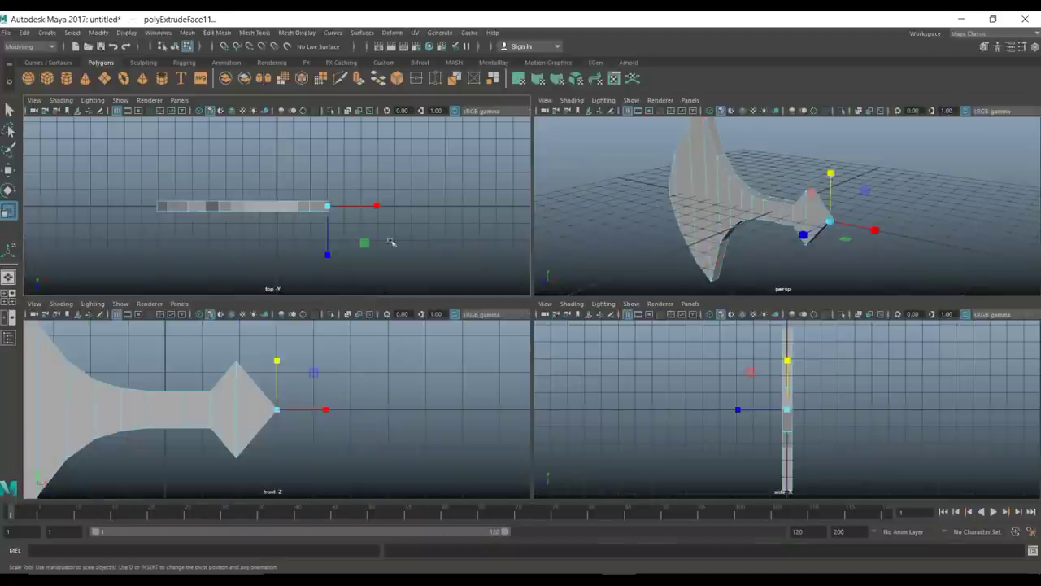
key("space")
left_click_drag(621, 287, 606, 381, "alt")
left_click(255, 32)
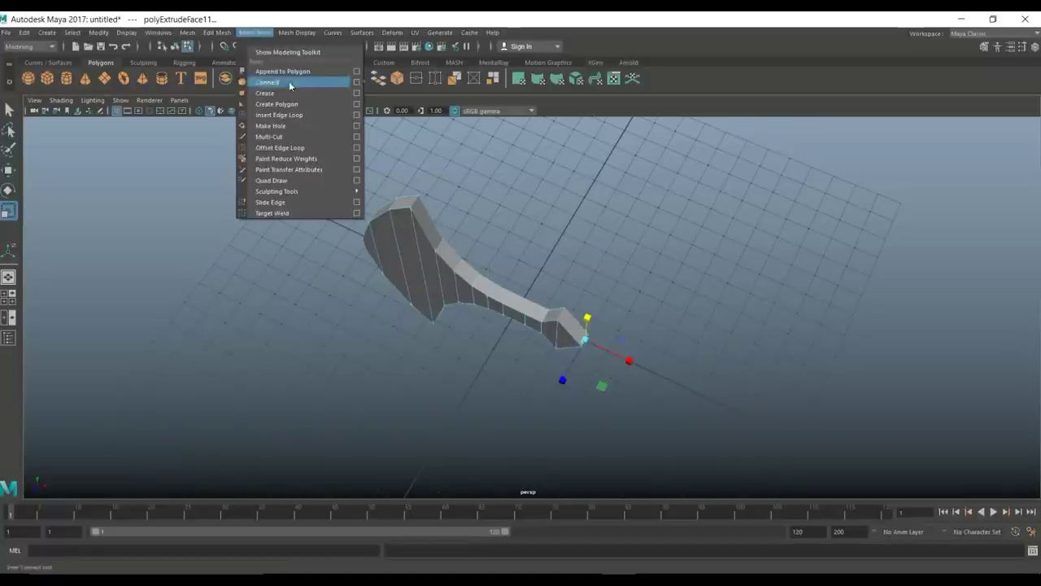
left_click(356, 115)
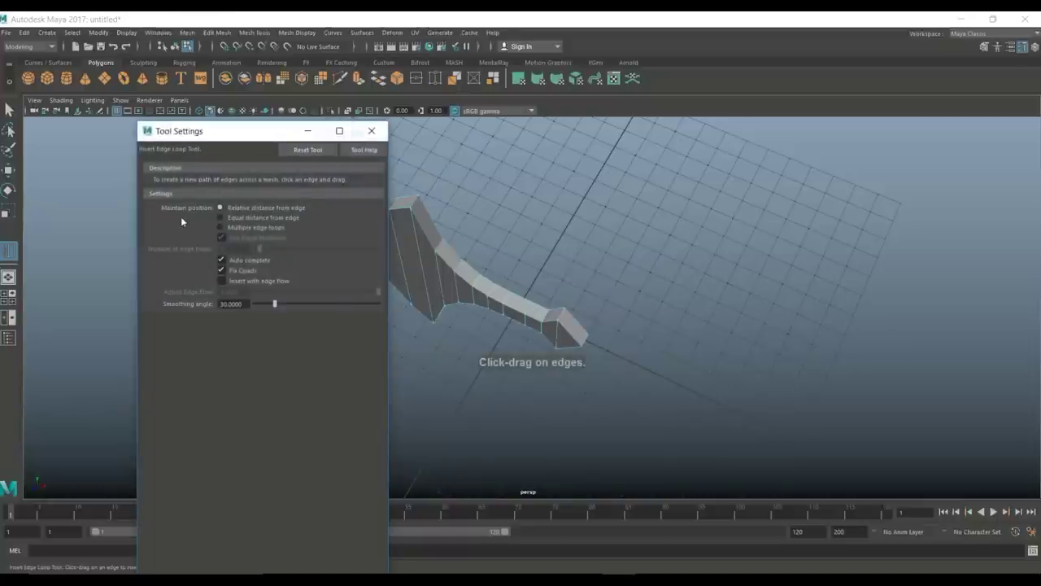
left_click(220, 227)
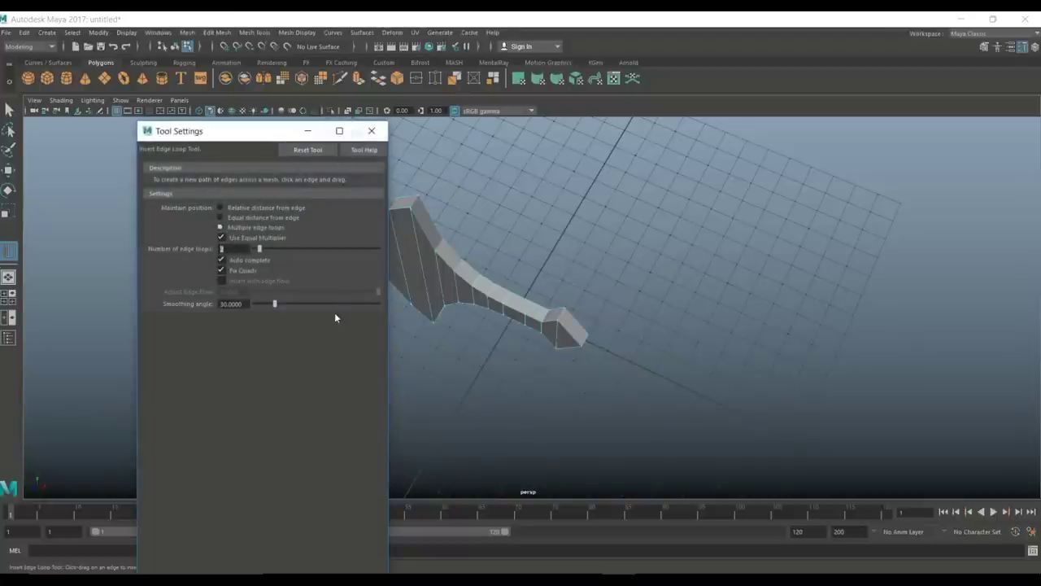
Step: Insert one edge loop lengthwise through the middle of the axe head's thickness and leave the tool
scroll(500, 302, "up", 5)
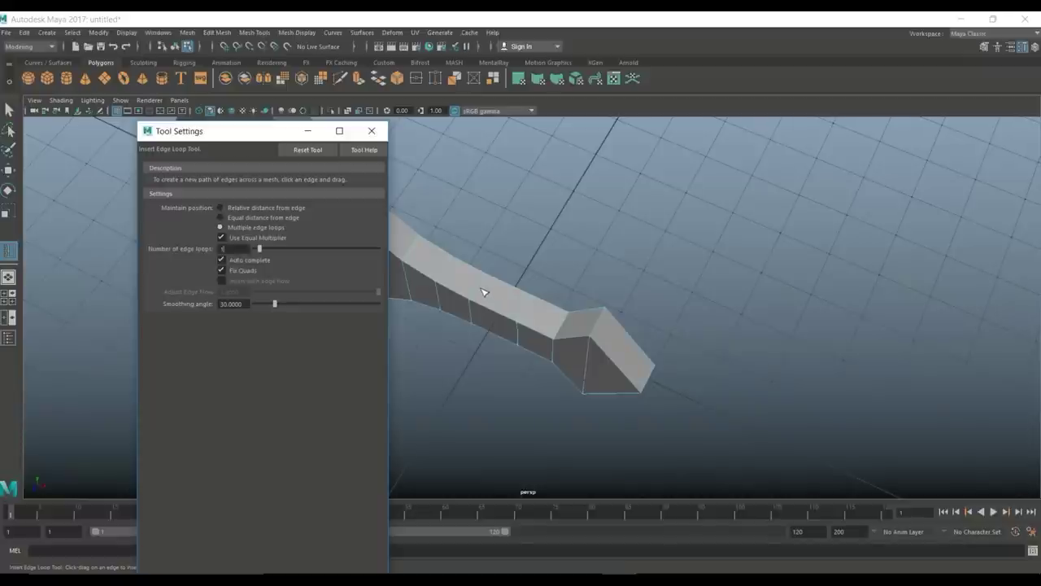
left_click(478, 293)
left_click(371, 130)
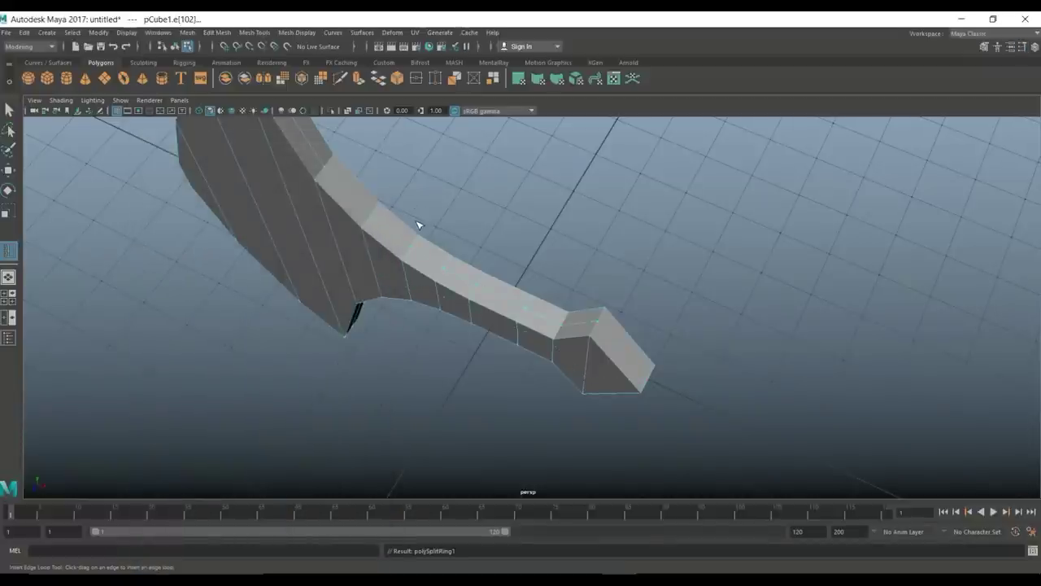
key("q")
scroll(430, 207, "down", 5)
left_click_drag(427, 205, 472, 236, "alt")
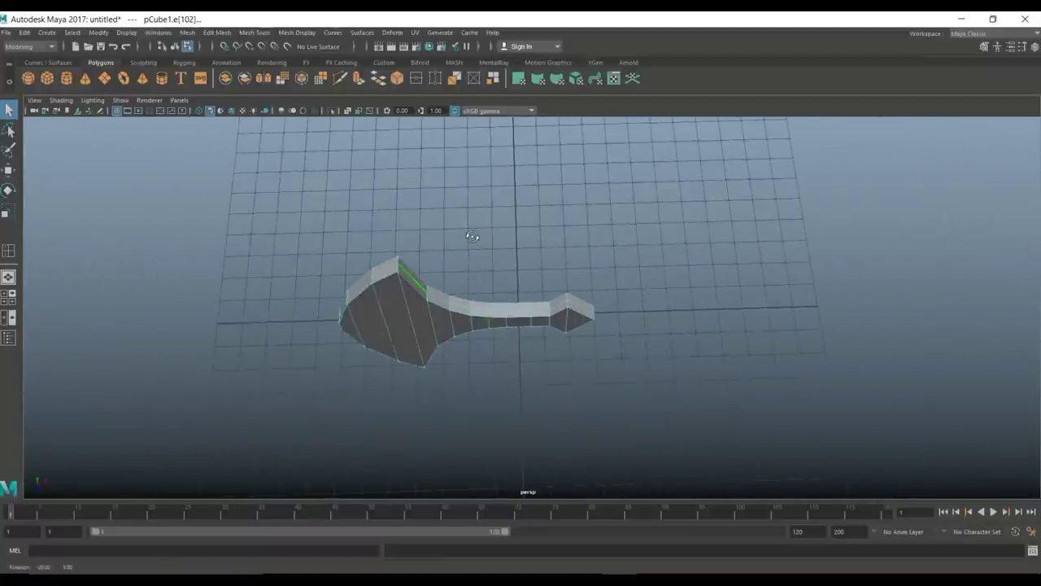
Step: Switch from the single perspective view to the four-view layout
key("space")
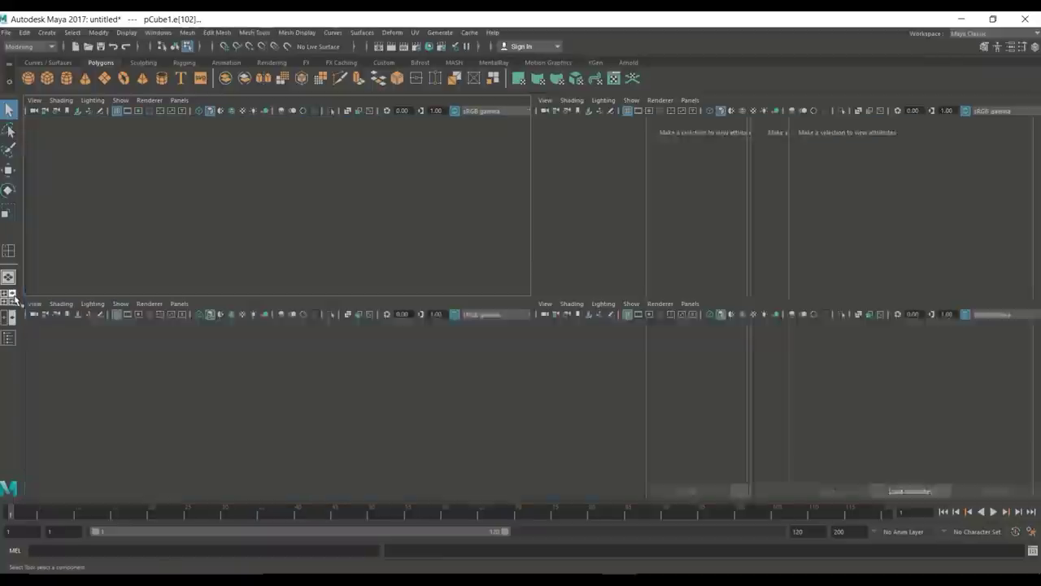
key("space")
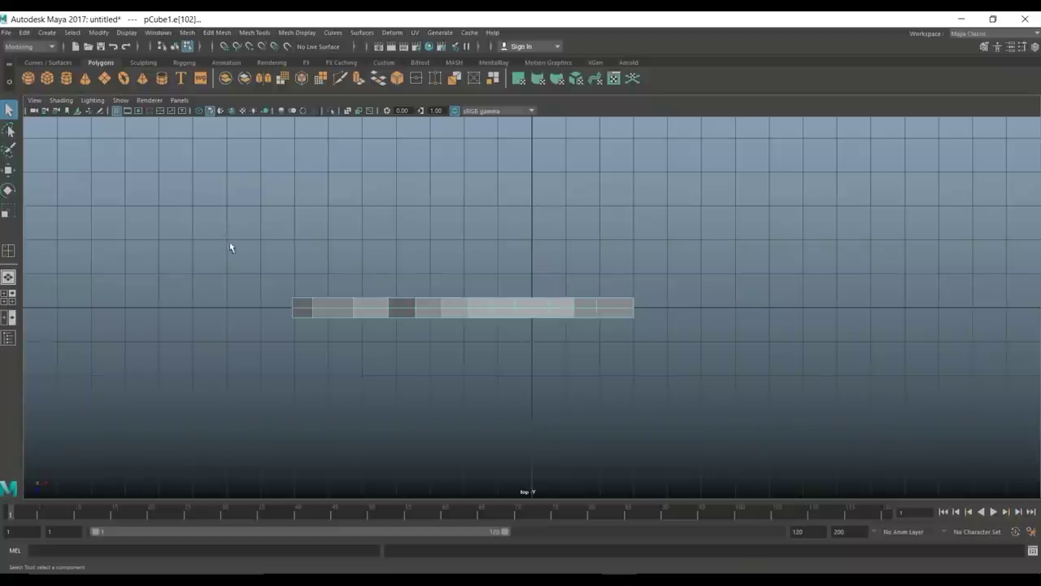
left_click(13, 300)
scroll(309, 391, "down", 2)
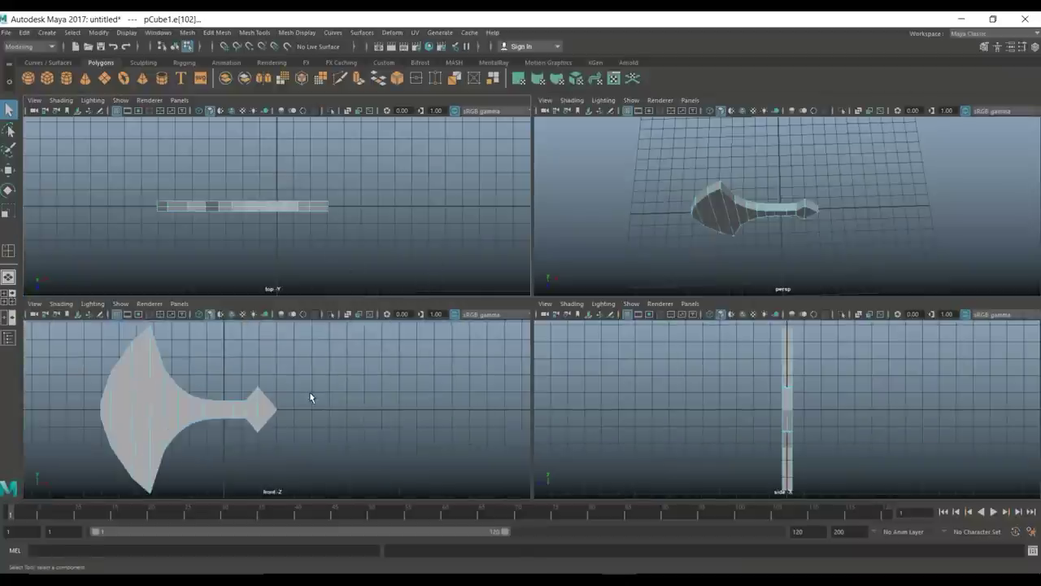
key("space")
left_click_drag(353, 401, 398, 378)
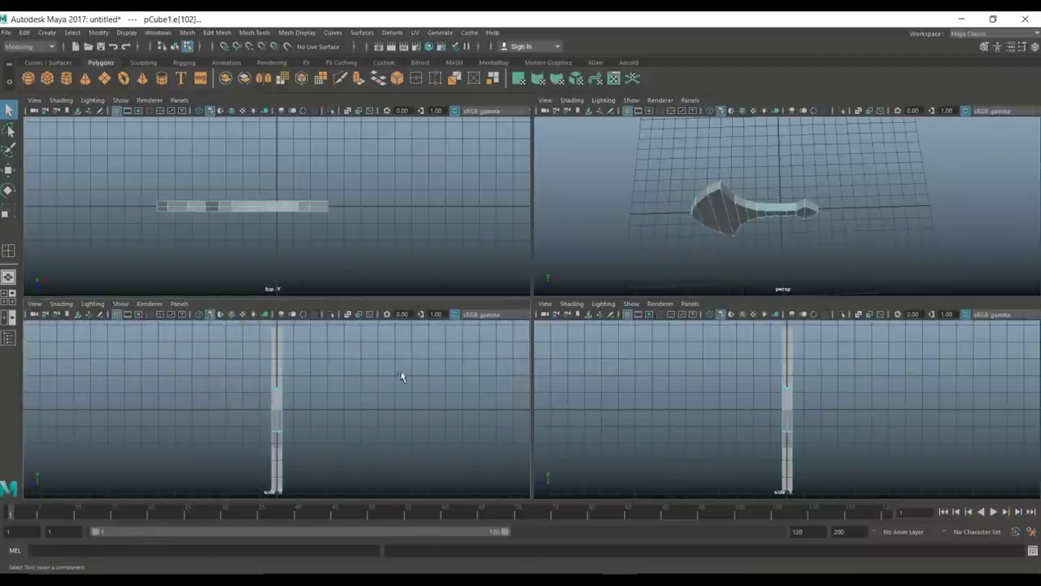
left_click(6, 300)
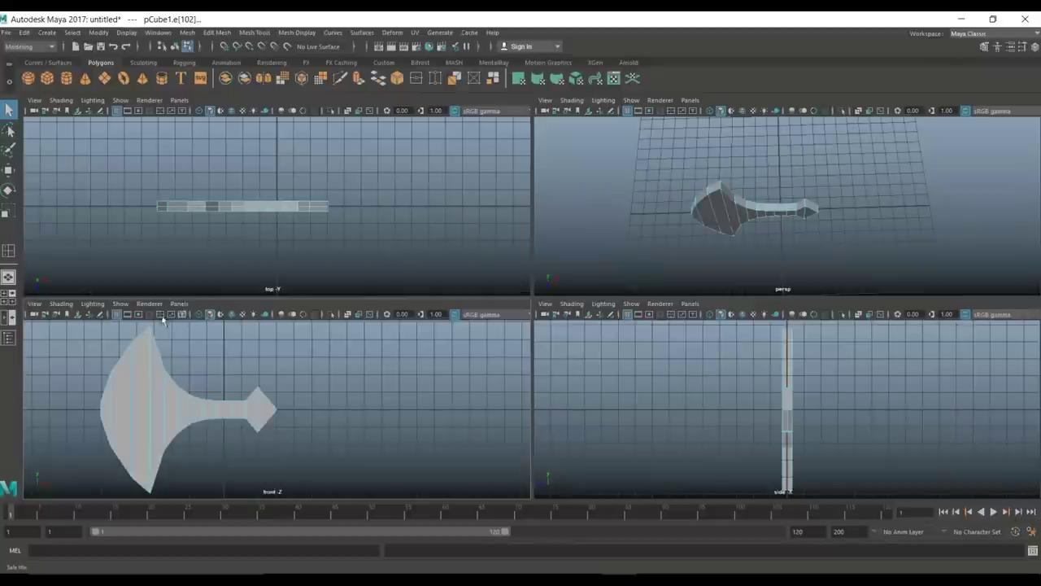
Step: In the top view, select the vertices at the blade's front end and scale them along Z into a thin cutting edge
middle_click_drag(337, 228, 417, 220, "alt")
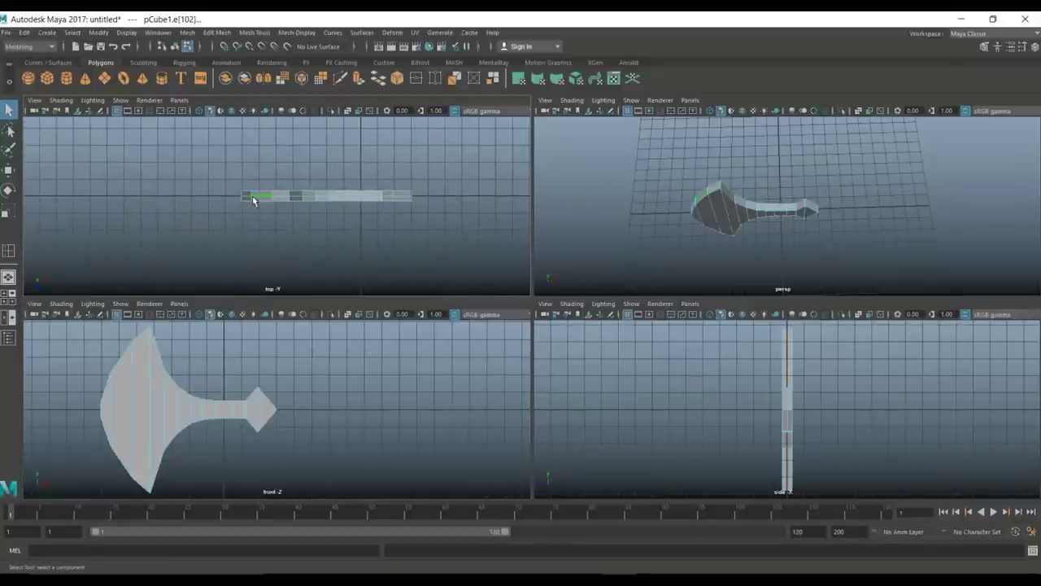
right_click_drag(250, 195, 232, 184)
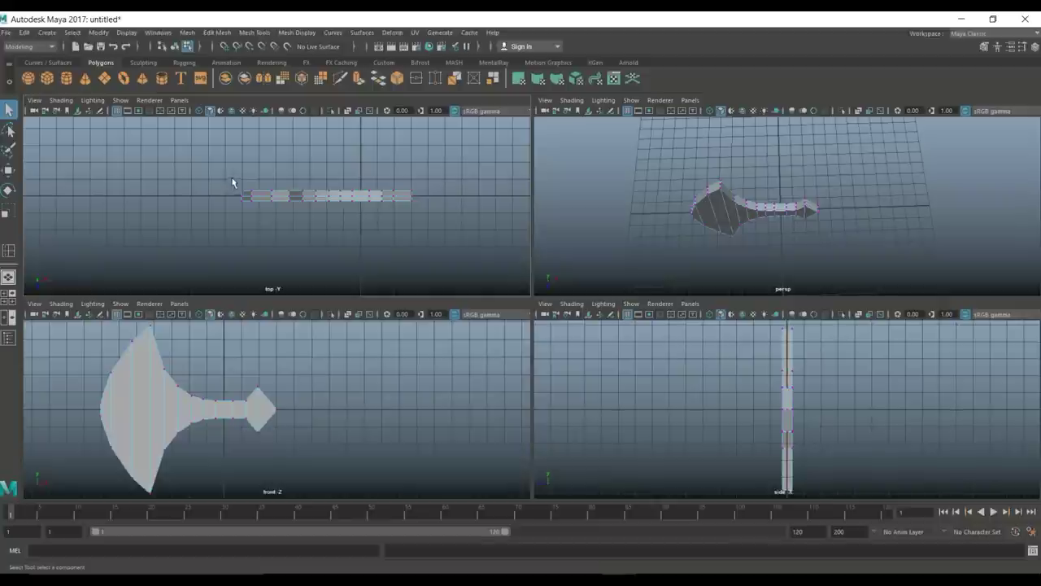
left_click_drag(245, 220, 246, 224)
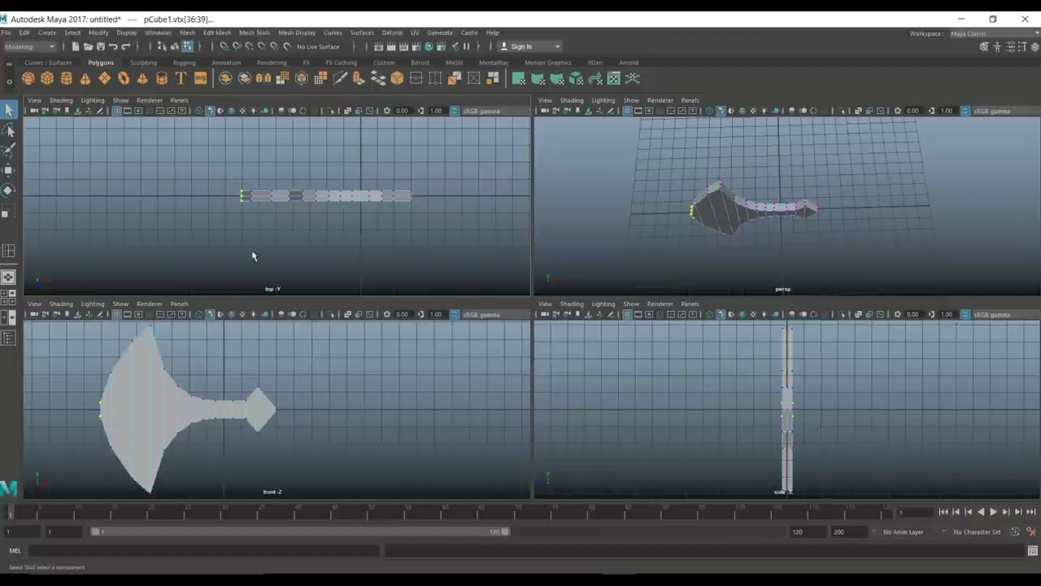
key("r")
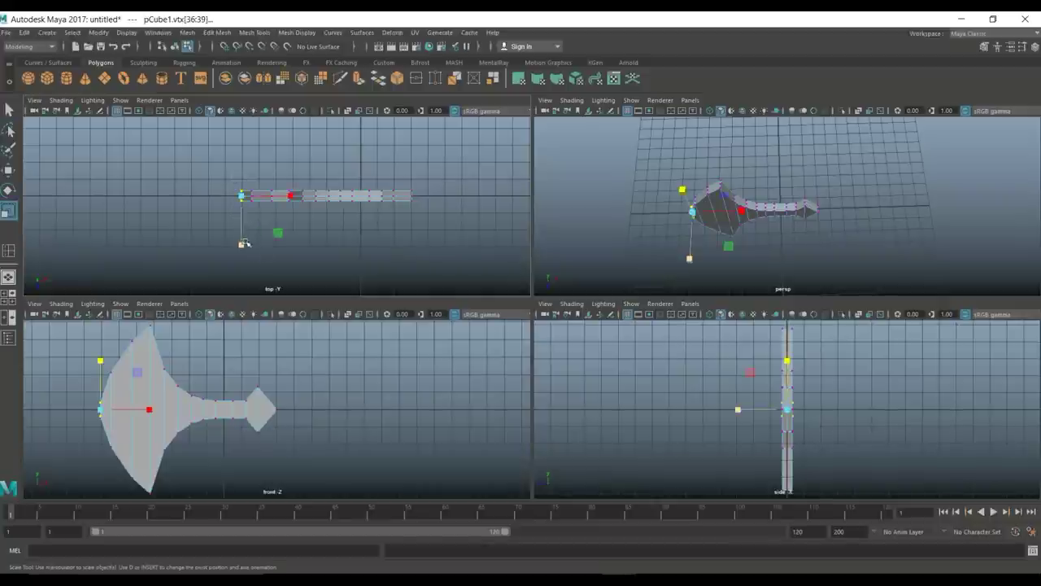
left_click_drag(241, 246, 242, 240)
left_click_drag(241, 228, 240, 227)
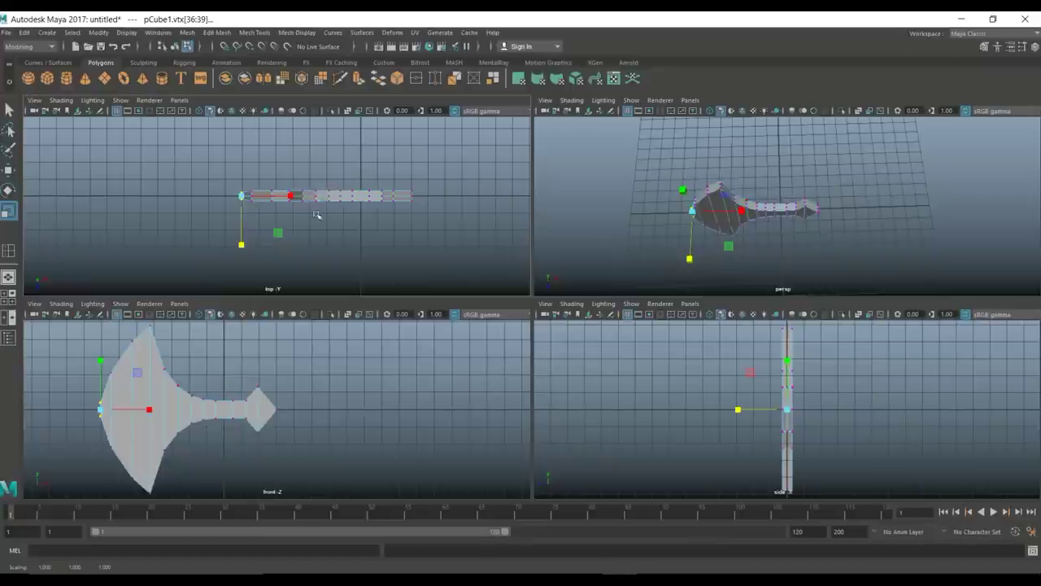
scroll(316, 215, "up", 5)
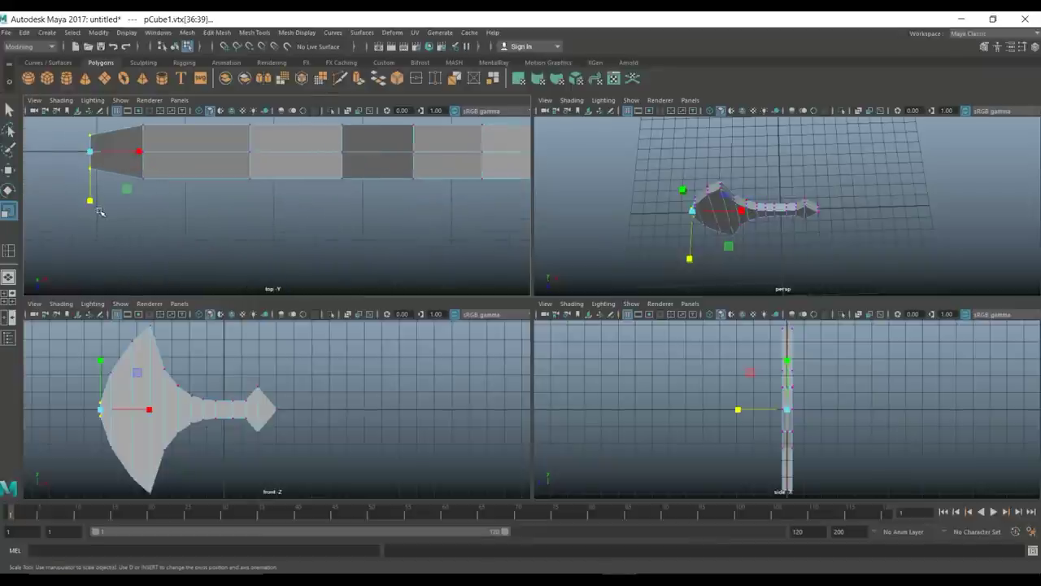
left_click_drag(92, 202, 92, 170)
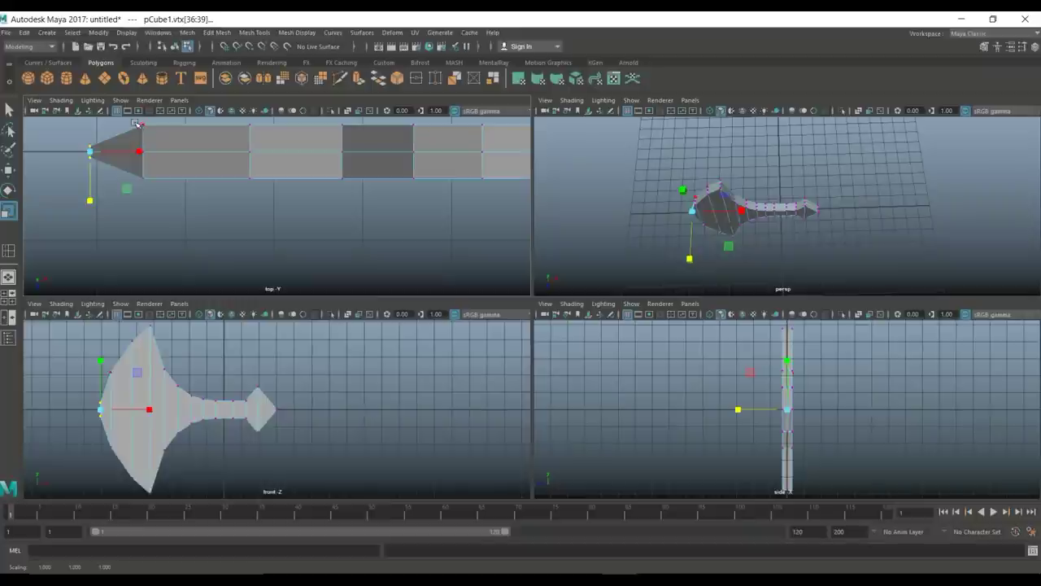
Step: Narrow the second and third vertex rows behind the cutting edge along Z so the blade tapers gradually in the top view
key("Right")
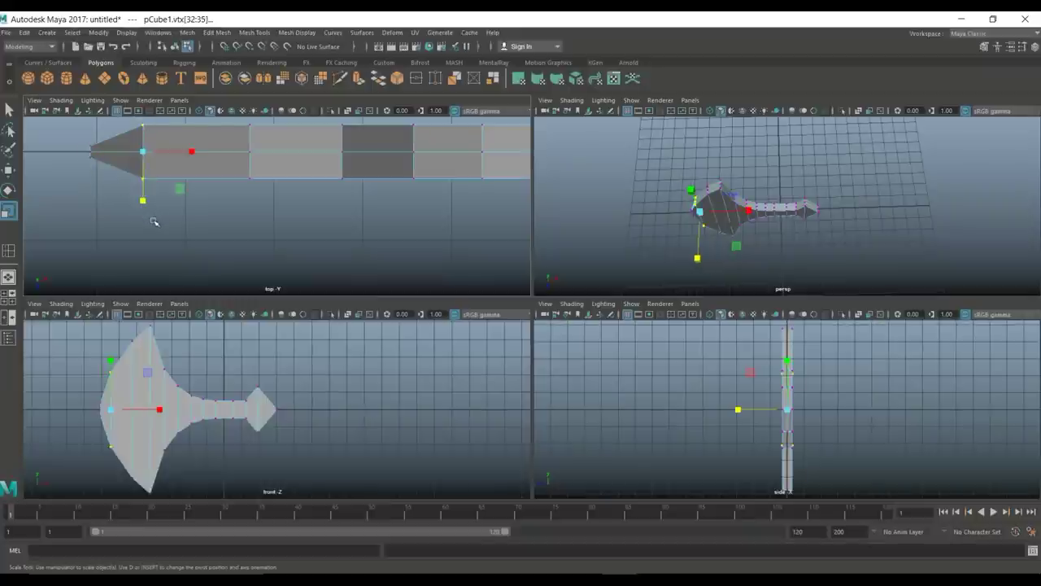
left_click_drag(144, 202, 151, 180)
scroll(168, 196, "down", 5)
scroll(168, 197, "up", 3)
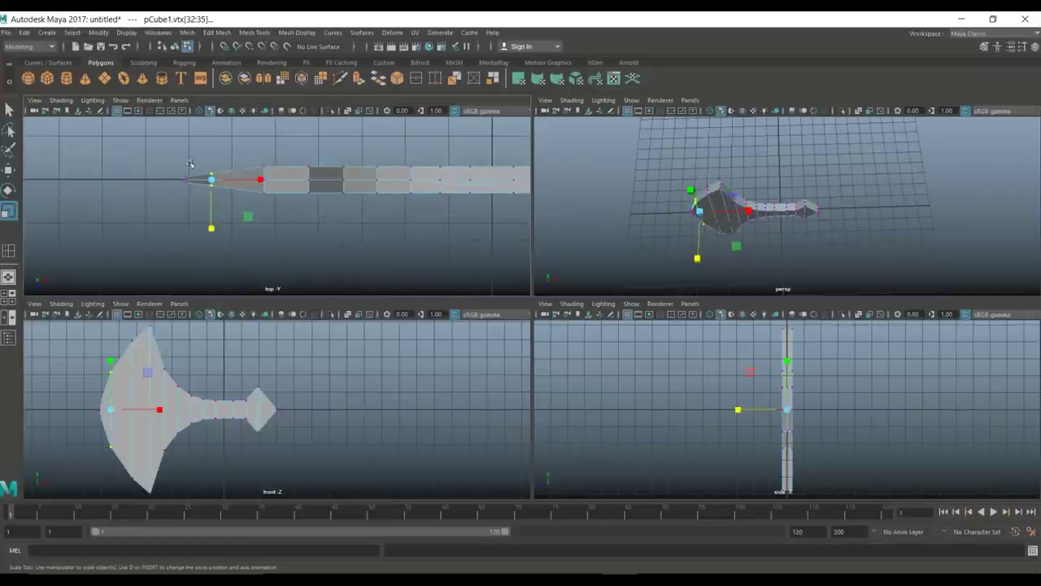
left_click_drag(250, 149, 265, 228)
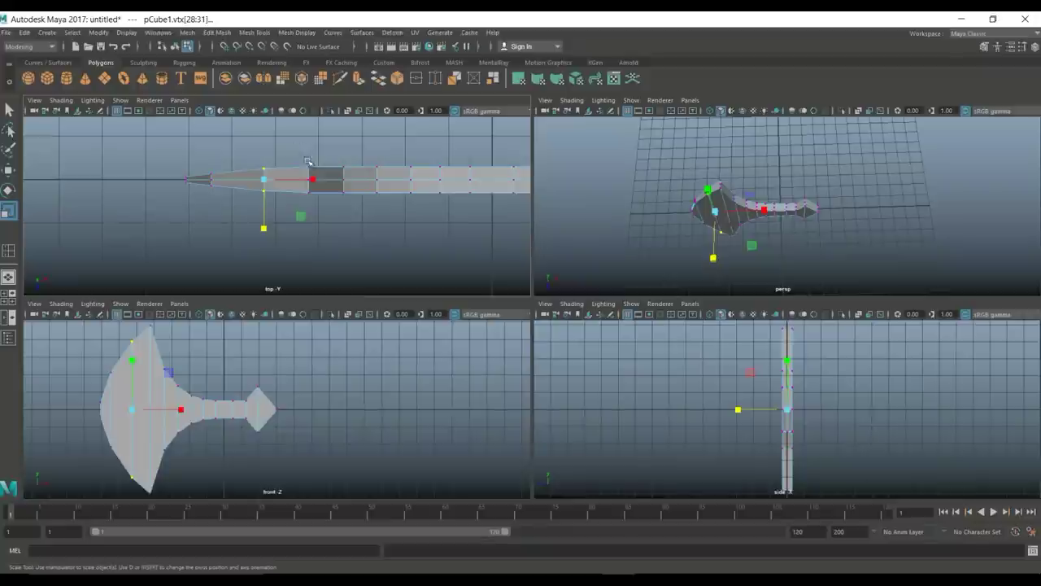
key("Left")
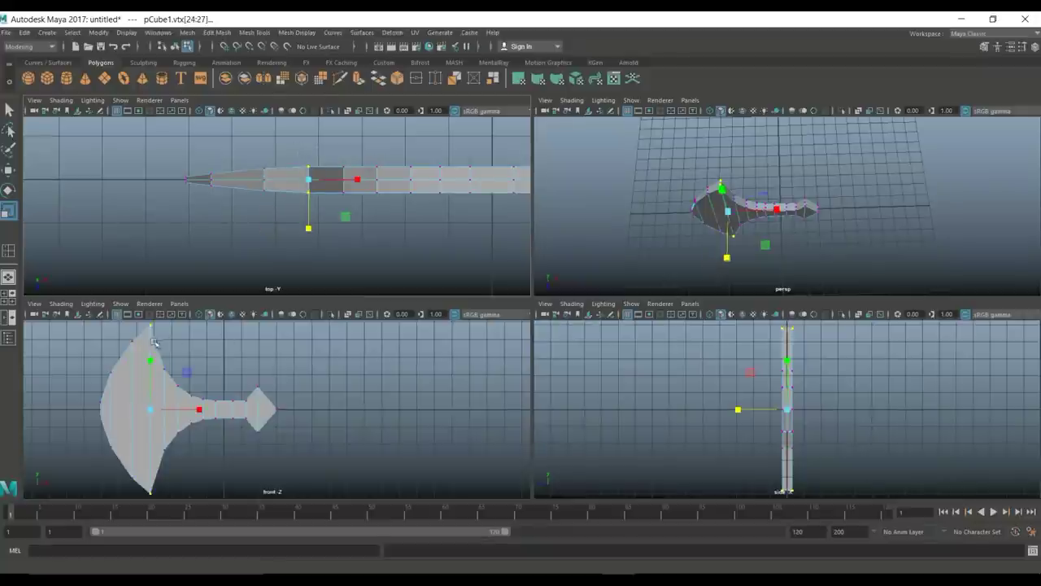
left_click_drag(310, 234, 312, 230)
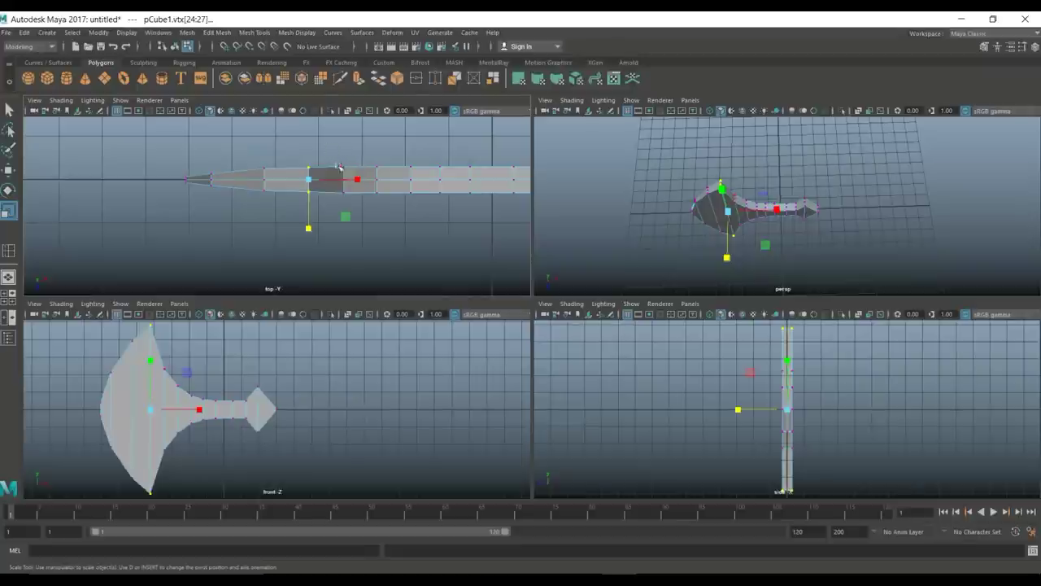
left_click_drag(348, 200, 337, 161)
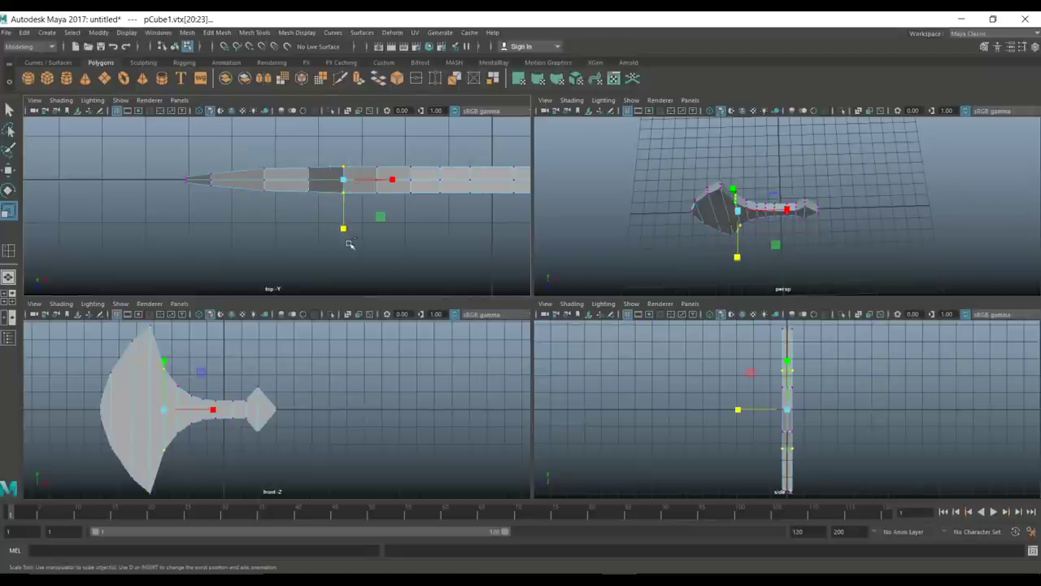
key("ctrl+z")
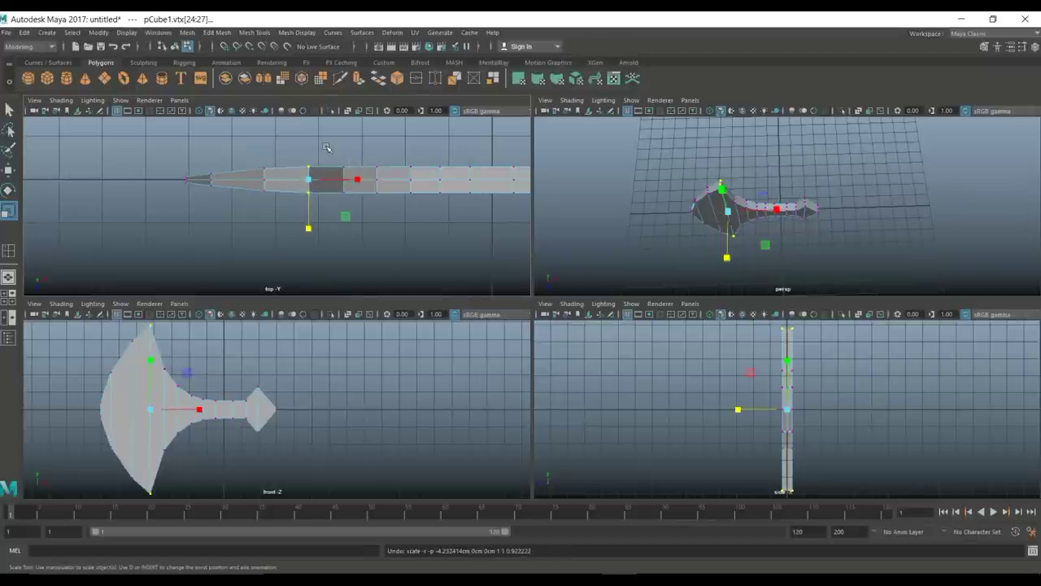
Step: Scale the four vertex rows behind the blade's tallest row along Z, thinning the neck progressively in the top view
left_click_drag(333, 149, 345, 227)
left_click_drag(373, 158, 378, 216)
left_click_drag(405, 147, 413, 213)
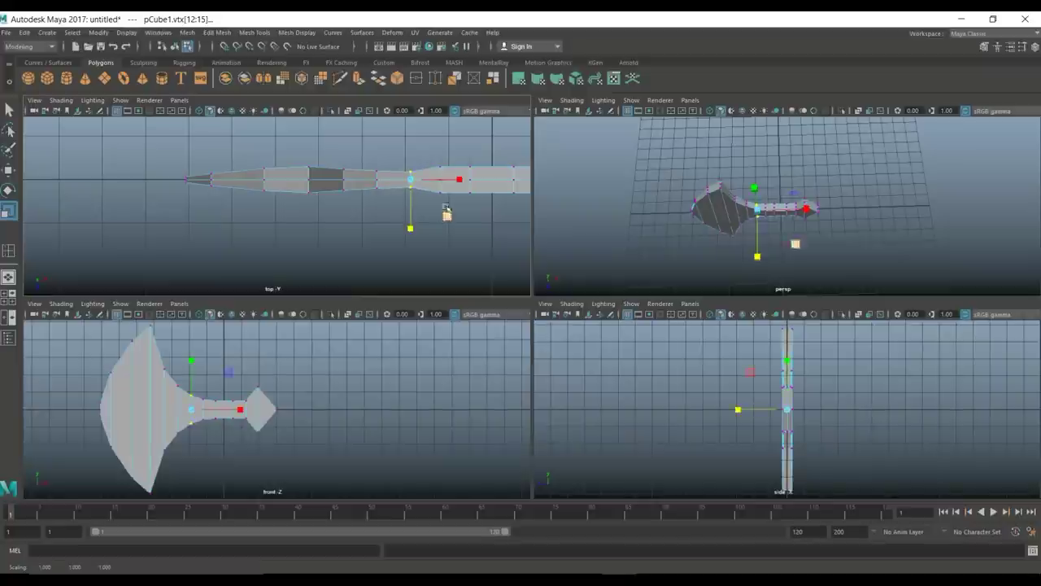
key("Right")
left_click_drag(441, 228, 445, 210)
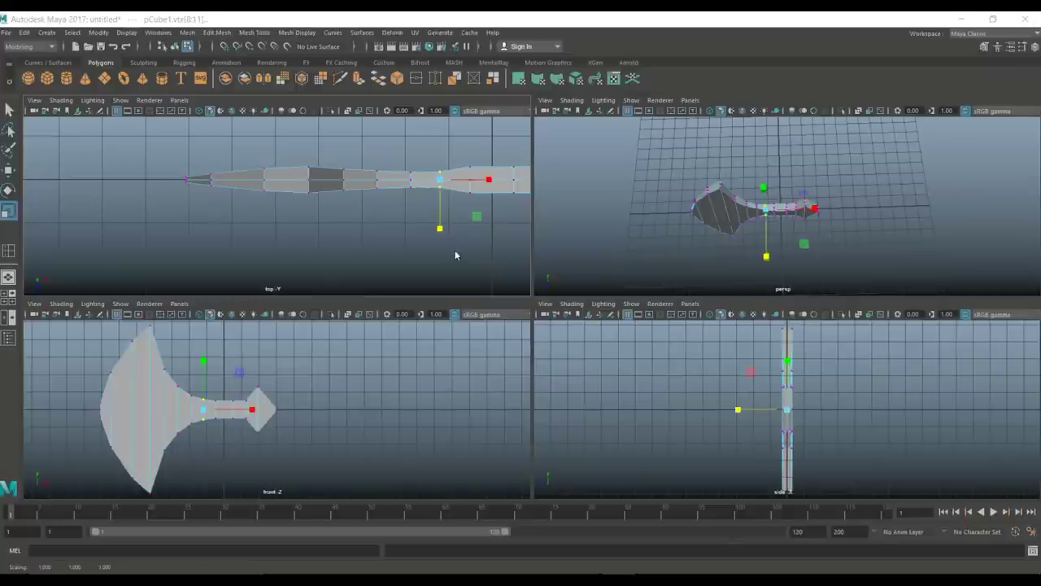
Step: Return the axe head from vertex editing to object mode
key("space")
left_click_drag(317, 234, 244, 235)
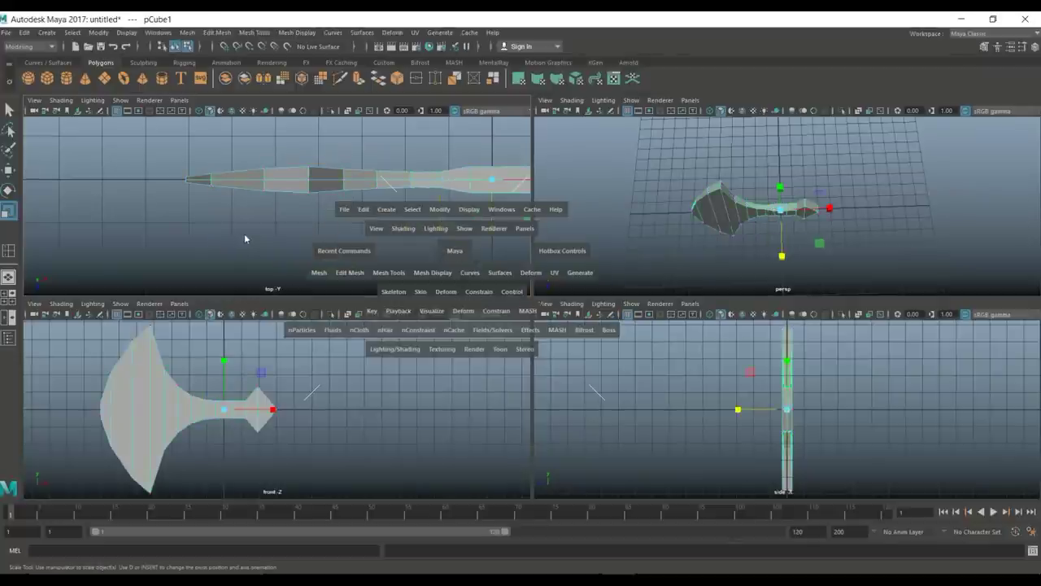
left_click_drag(325, 255, 308, 252, "alt")
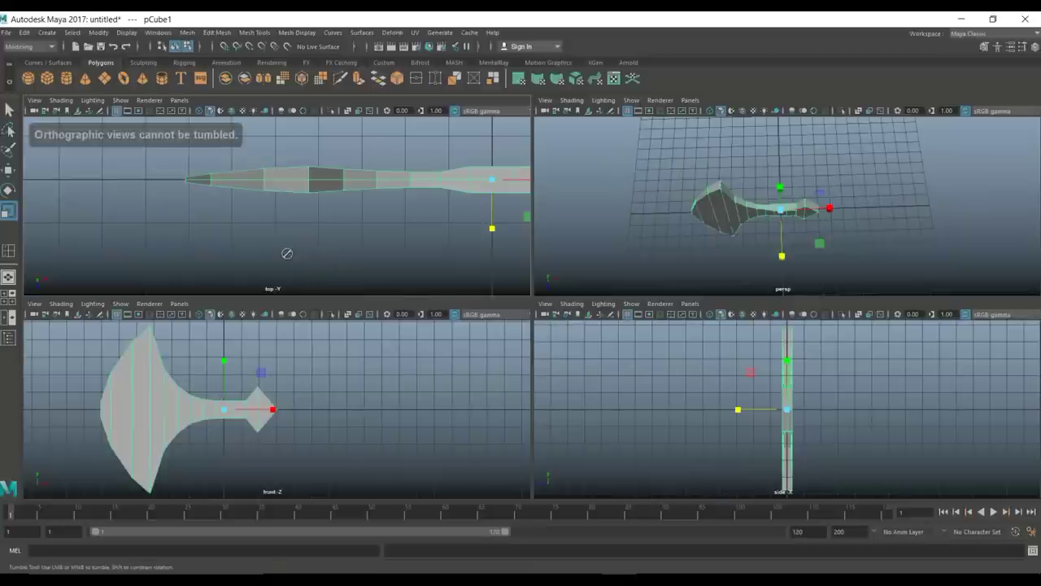
key("space")
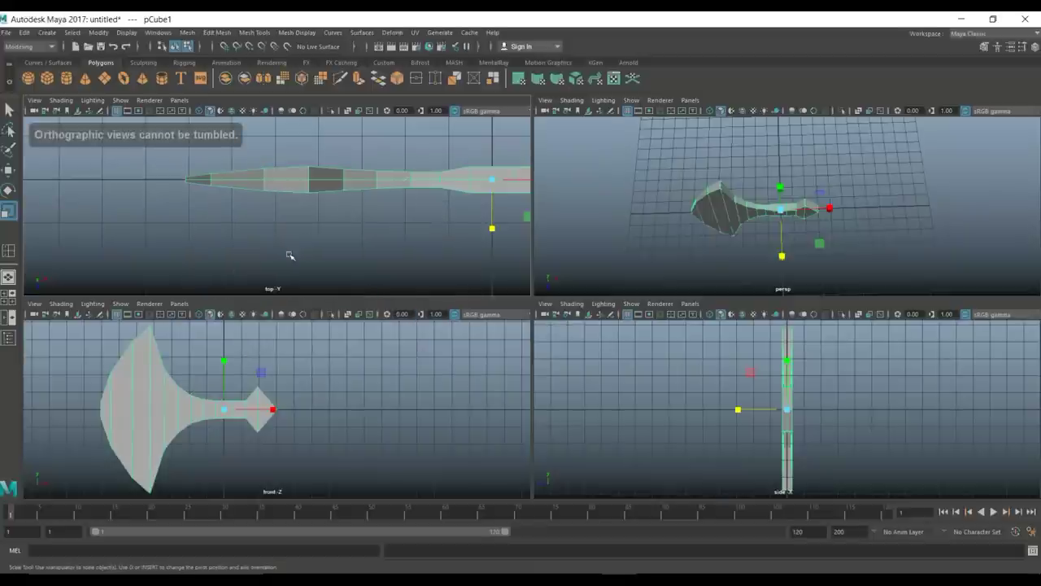
left_click_drag(287, 251, 314, 239, "alt")
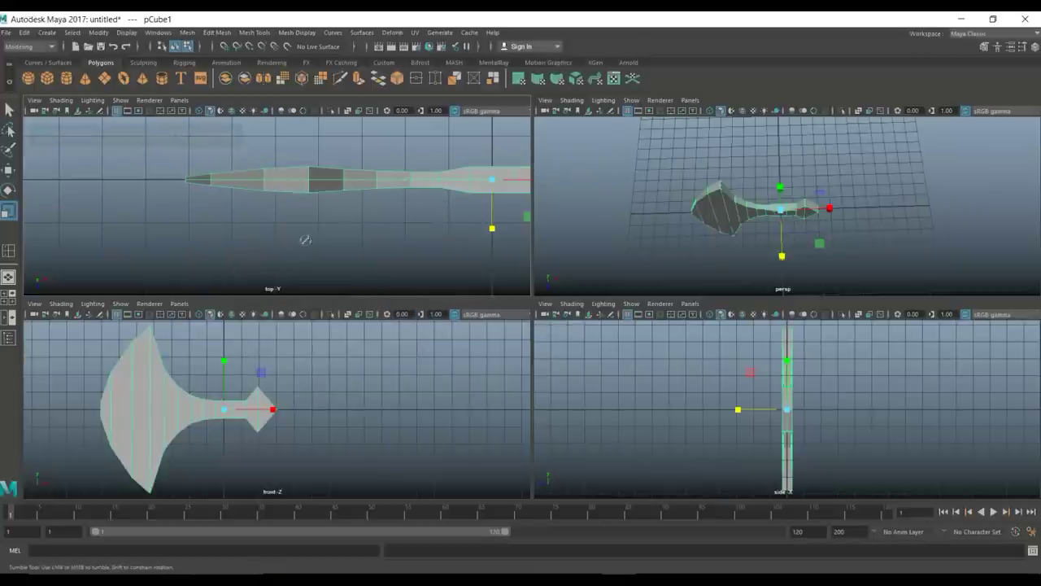
middle_click_drag(301, 244, 186, 258, "alt")
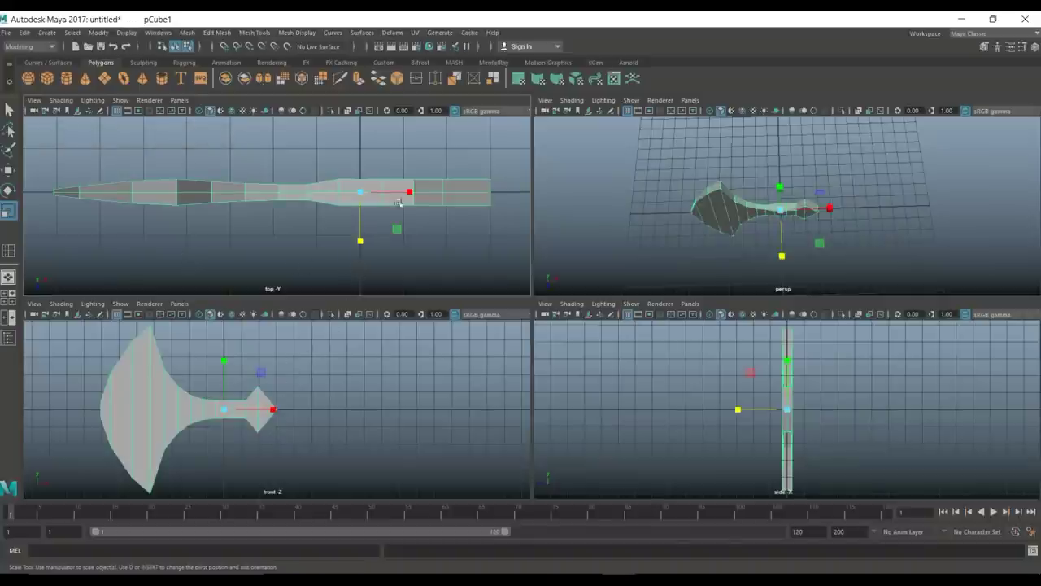
Step: In the top view, select the vertices at the axe head's back end and scale them along Z into a narrow tip
right_click_drag(480, 203, 468, 179)
left_click_drag(507, 236, 474, 172)
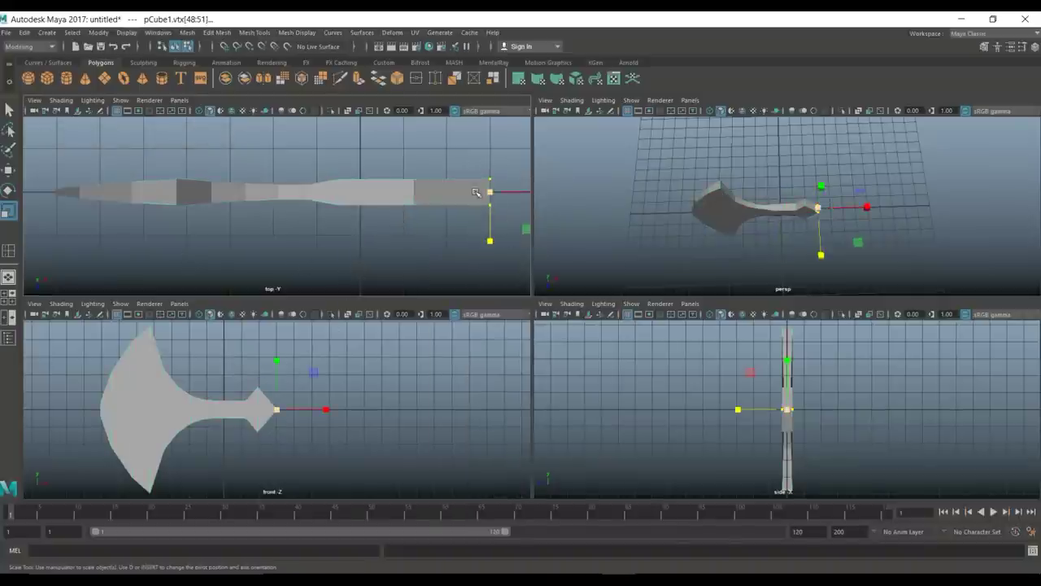
left_click_drag(490, 240, 491, 202)
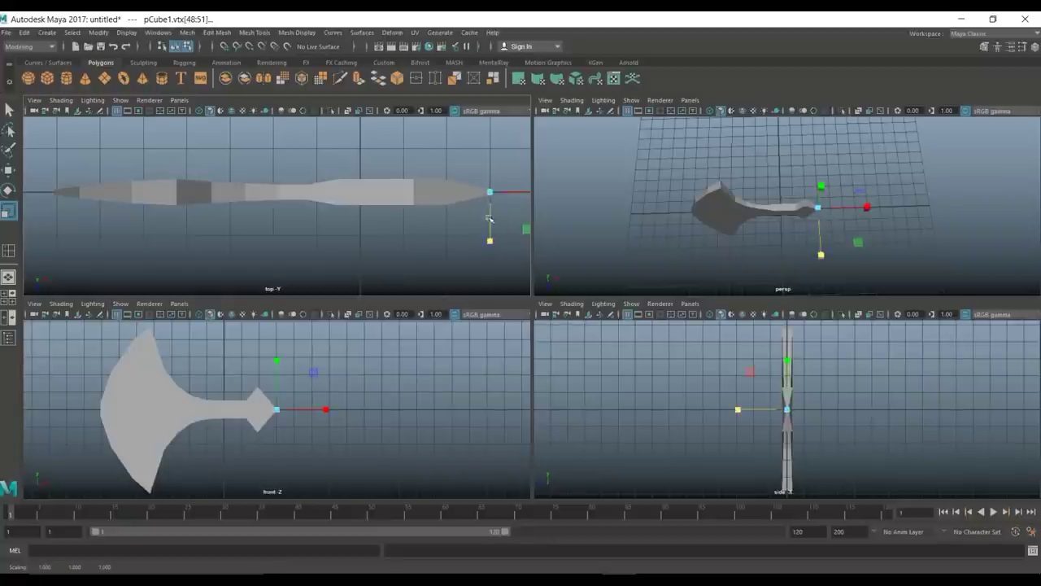
left_click(447, 210)
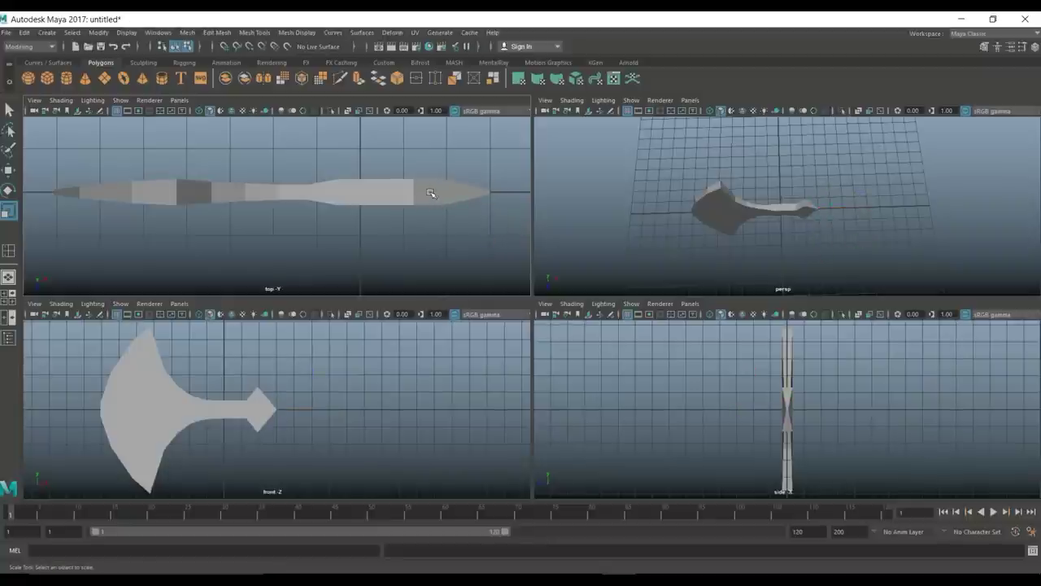
Step: Narrow the two vertex rows in front of the back tip along Z so the spike tapers in the top view
right_click(424, 190)
right_click_drag(405, 195, 429, 170)
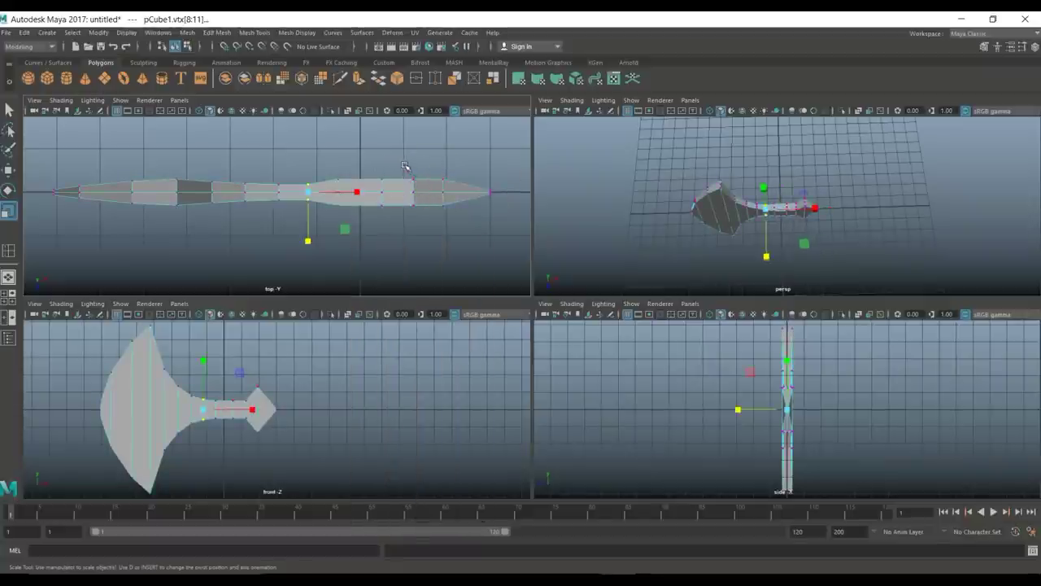
left_click_drag(460, 249, 406, 173)
left_click(429, 241)
left_click_drag(429, 242, 439, 232)
left_click_drag(431, 166, 446, 214)
left_click_drag(404, 177, 421, 232)
Step: In the perspective view, narrow the second and third vertex rows behind the cutting edge further along Z
key("space")
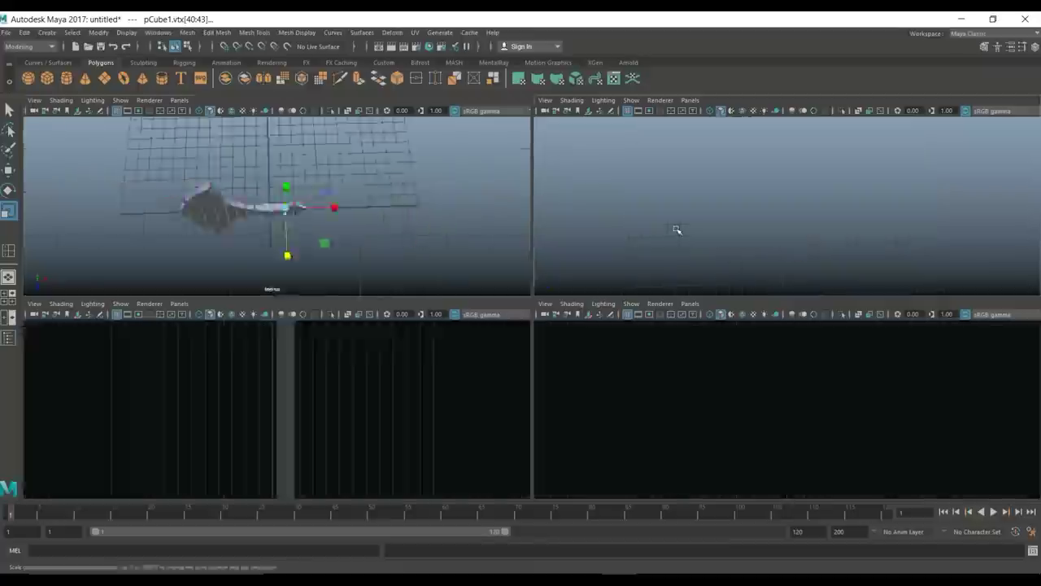
mouse_move(600, 283)
left_mouse_down("alt")
mouse_move(587, 315)
mouse_move(672, 323)
mouse_move(725, 296)
mouse_move(720, 260)
mouse_move(658, 235)
mouse_move(668, 269)
mouse_move(638, 244)
mouse_move(618, 281)
left_mouse_up("alt")
right_click_drag(618, 280, 626, 305, "alt")
left_click_drag(626, 305, 575, 340, "alt")
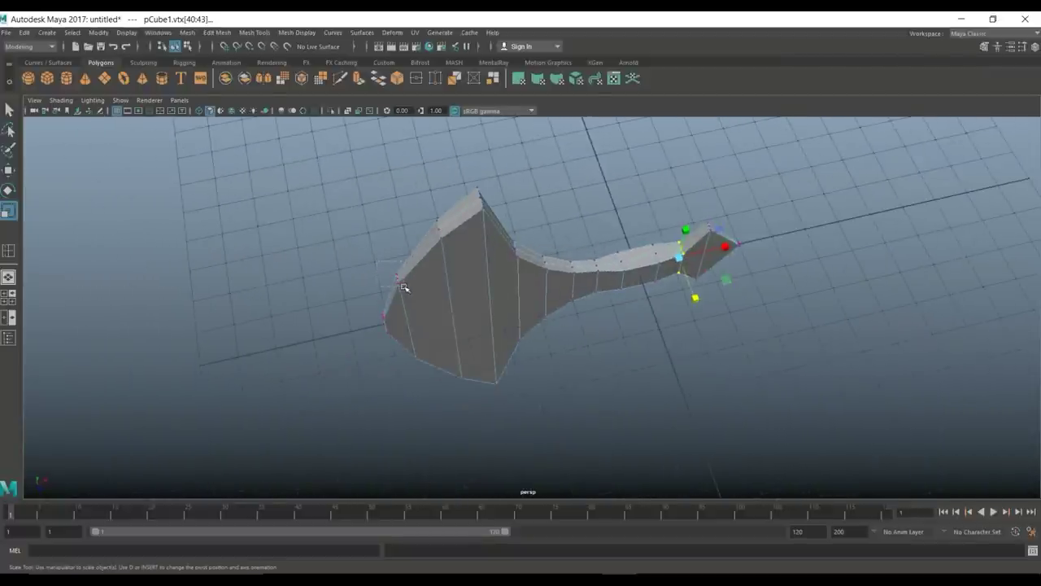
left_click_drag(410, 294, 431, 446)
left_click_drag(431, 445, 561, 396, "alt")
left_click_drag(567, 350, 548, 355)
left_click_drag(611, 355, 454, 273, "alt")
left_click_drag(527, 372, 503, 382, "alt")
left_click_drag(471, 485, 431, 441, "shift")
left_click_drag(549, 348, 518, 347)
Step: Select the top and bottom vertices of the blade's tallest row and scale them along Z into sharp points
left_click_drag(517, 347, 562, 390, "alt")
left_click_drag(488, 470, 527, 488, "shift")
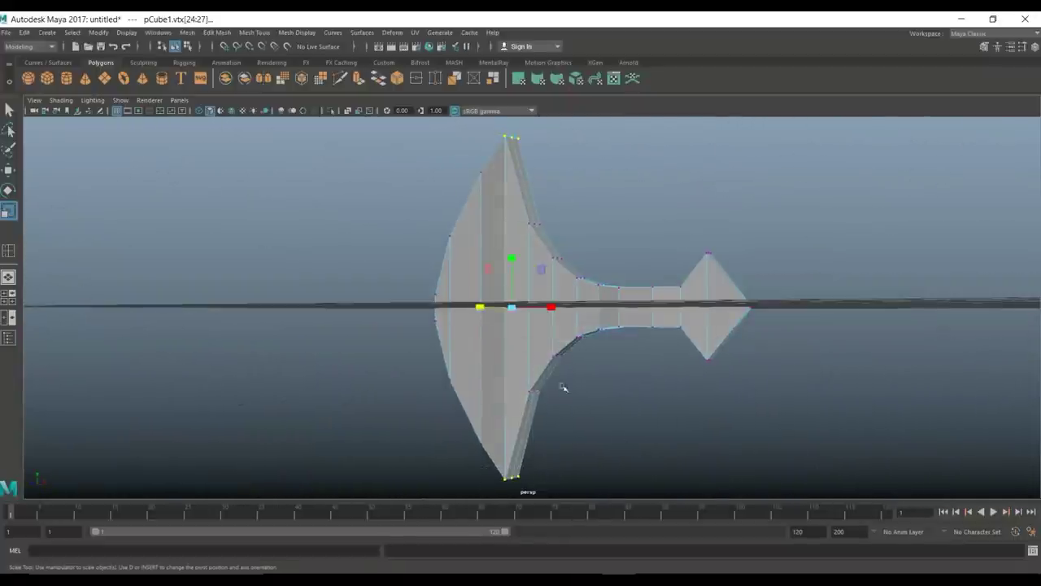
left_click_drag(480, 317, 379, 358, "alt")
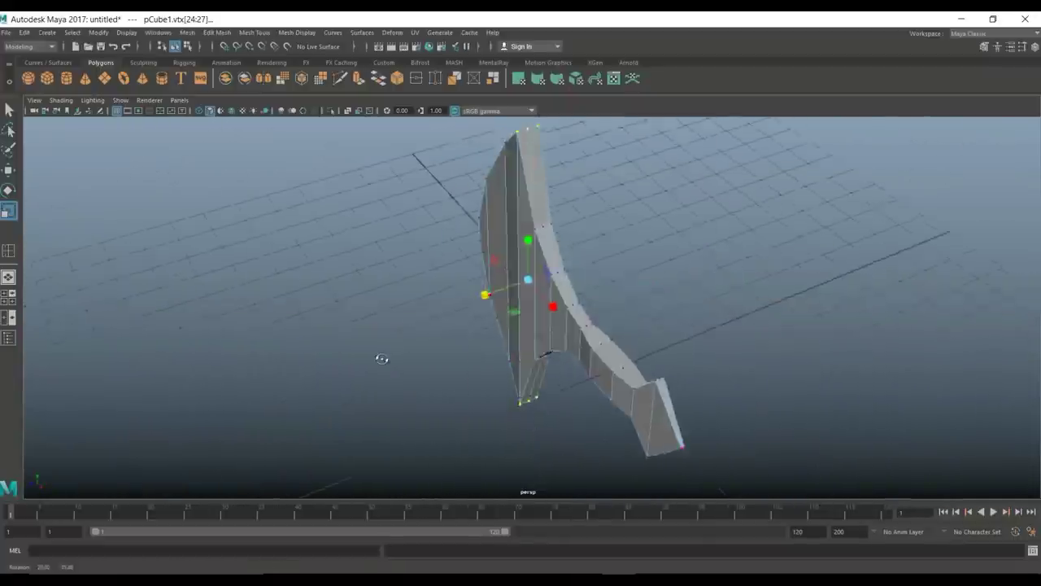
left_click_drag(483, 293, 531, 297)
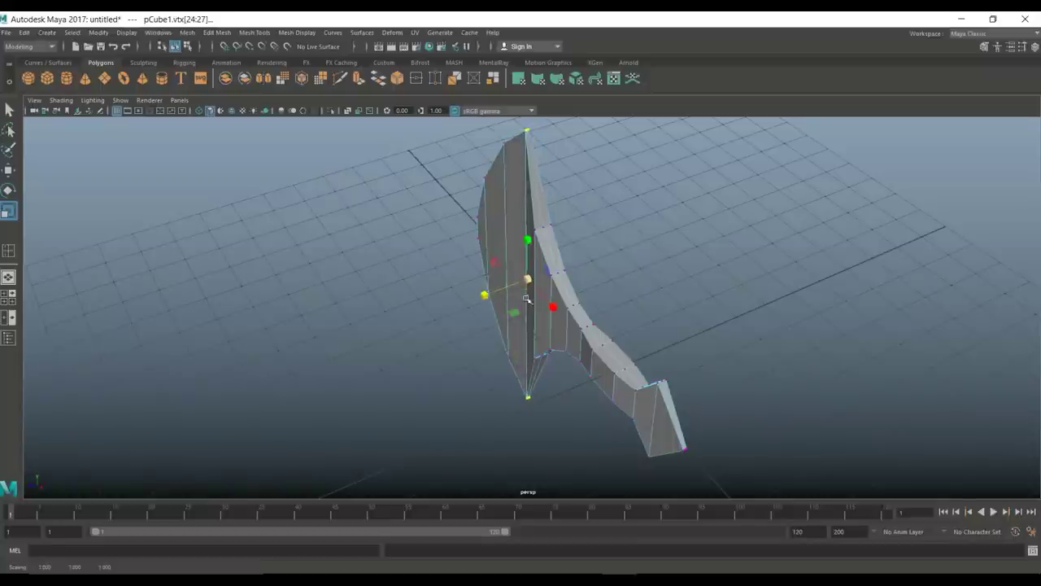
left_click_drag(418, 325, 472, 322, "alt")
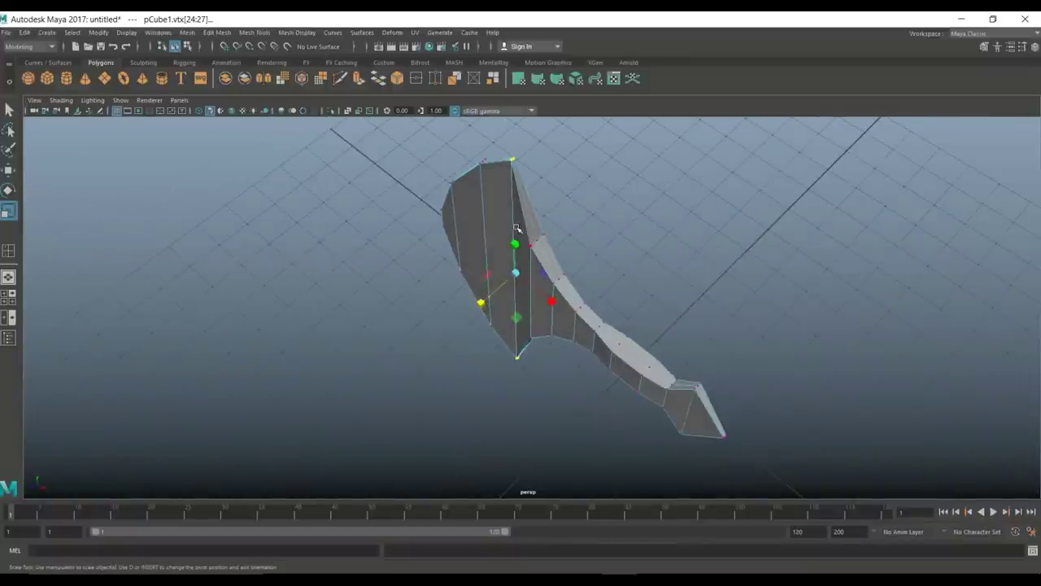
Step: Narrow the vertex row directly behind the blade's tallest row along Z, and clear the selection
left_click_drag(561, 431, 567, 410, "alt")
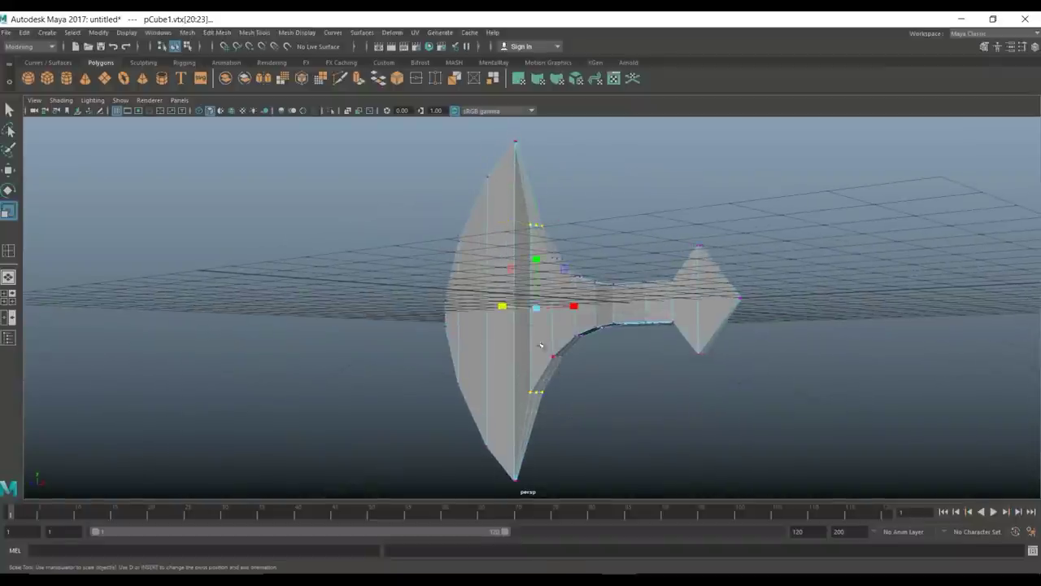
left_click_drag(499, 300, 454, 362, "alt")
left_click_drag(499, 309, 500, 308)
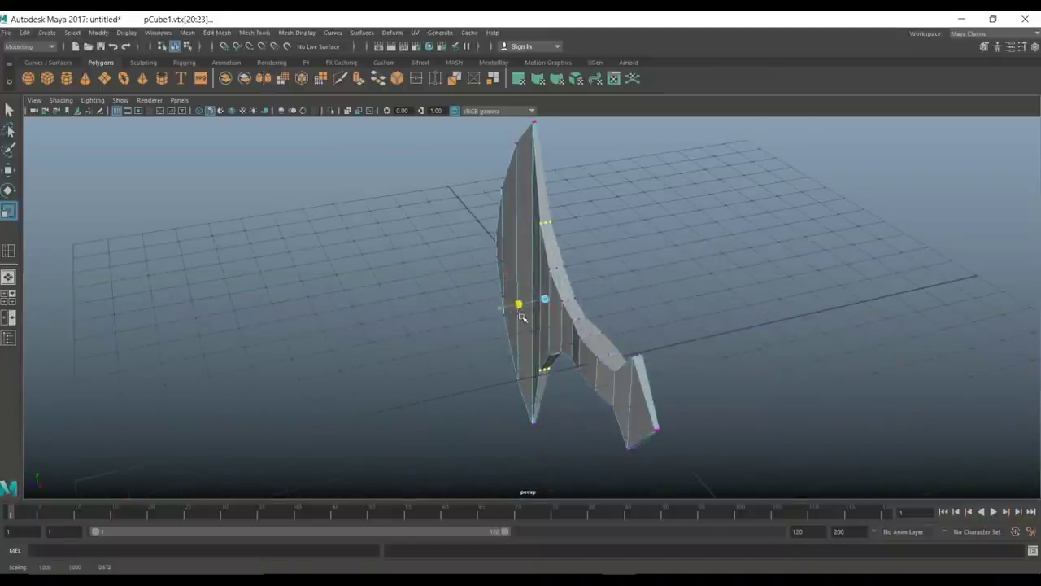
left_click(366, 273)
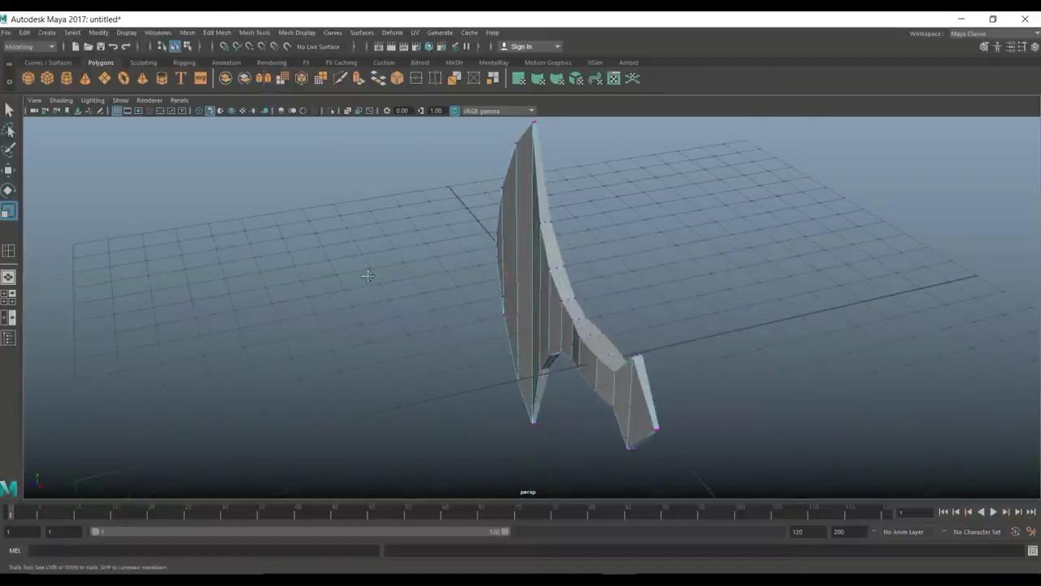
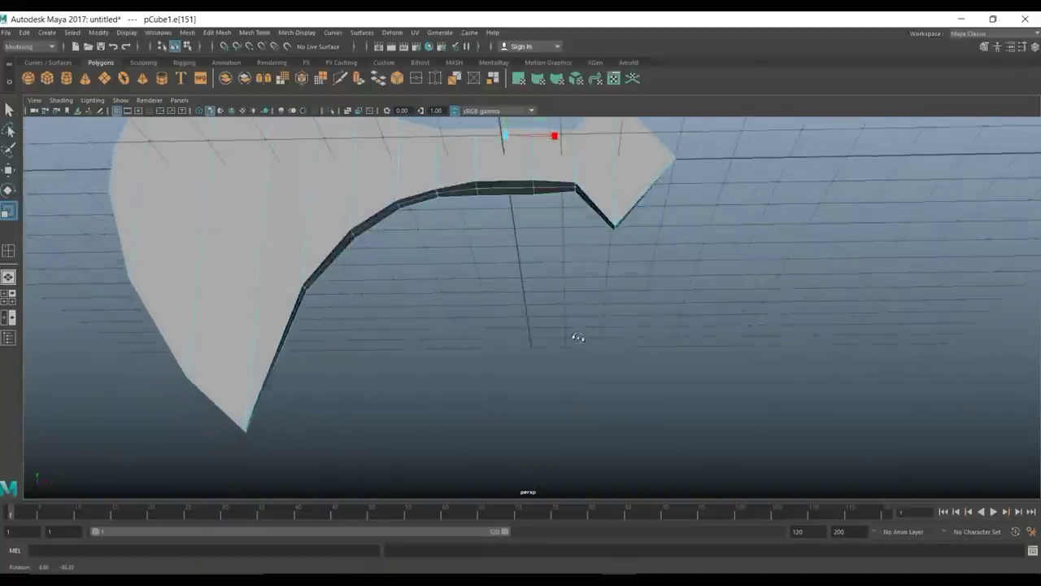
left_click(515, 184)
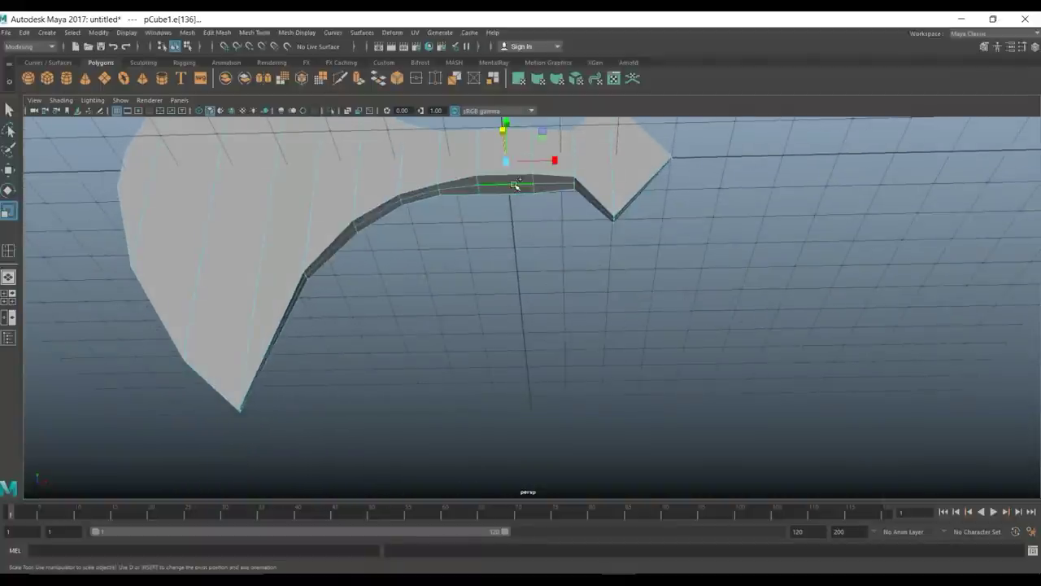
left_click_drag(516, 237, 506, 203, "alt")
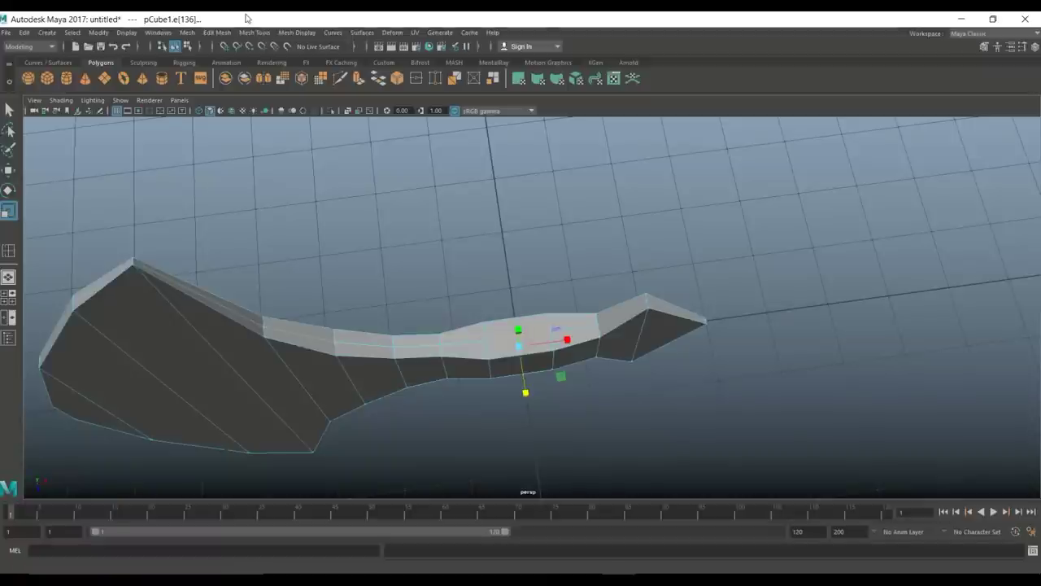
left_click(218, 33)
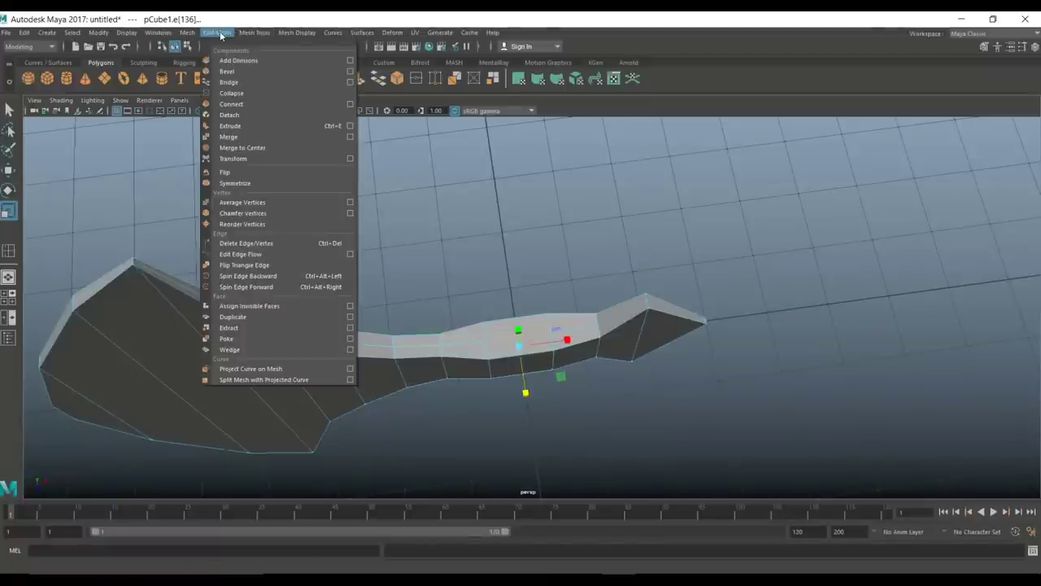
mouse_move(243, 32)
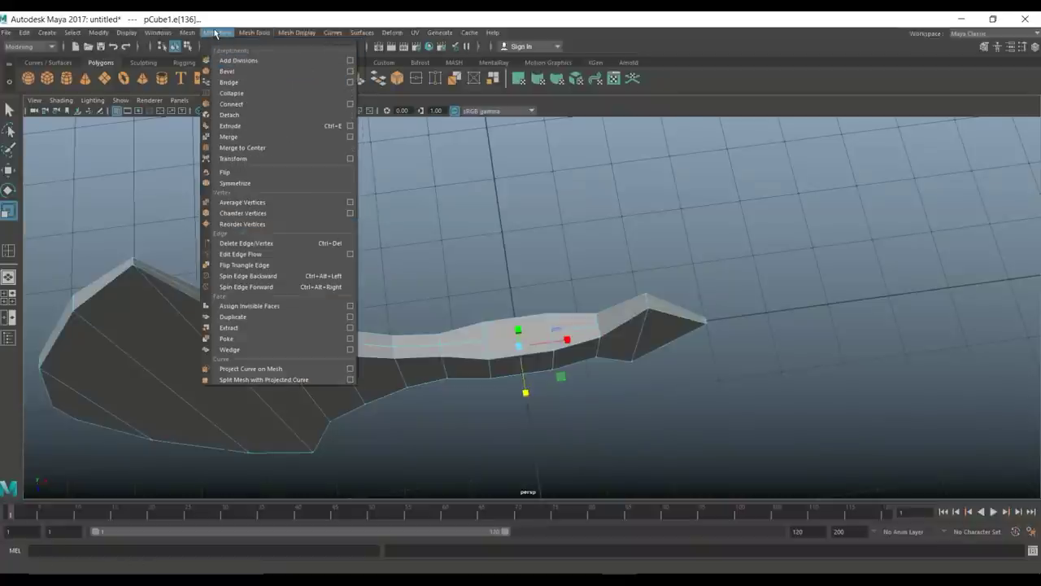
left_click(244, 115)
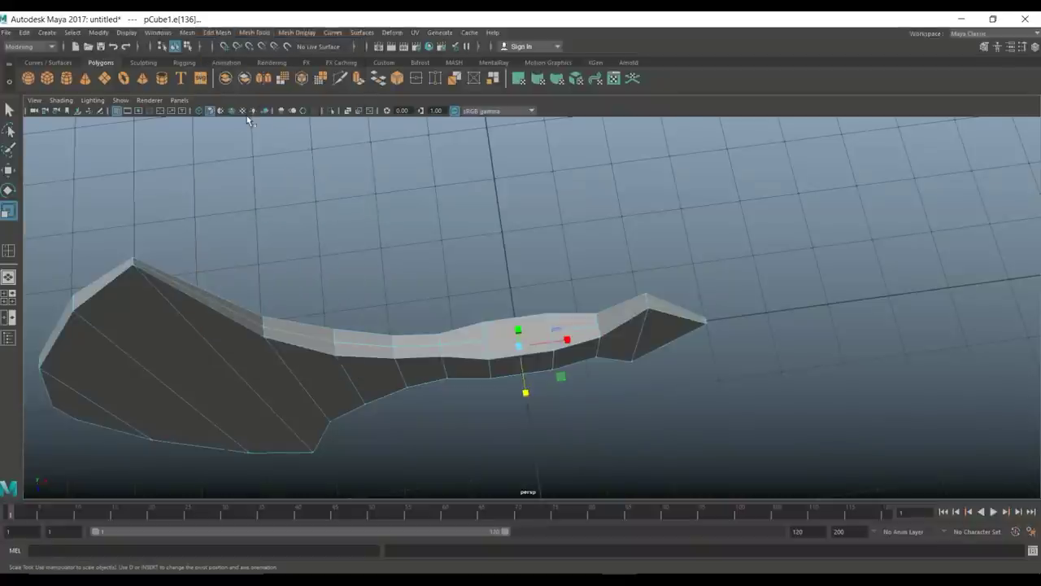
Step: Try to widen the neck by moving its two middle top faces outward in opposite directions along Z
scroll(528, 354, "up", 5)
right_click_drag(528, 348, 529, 295)
left_click(513, 348)
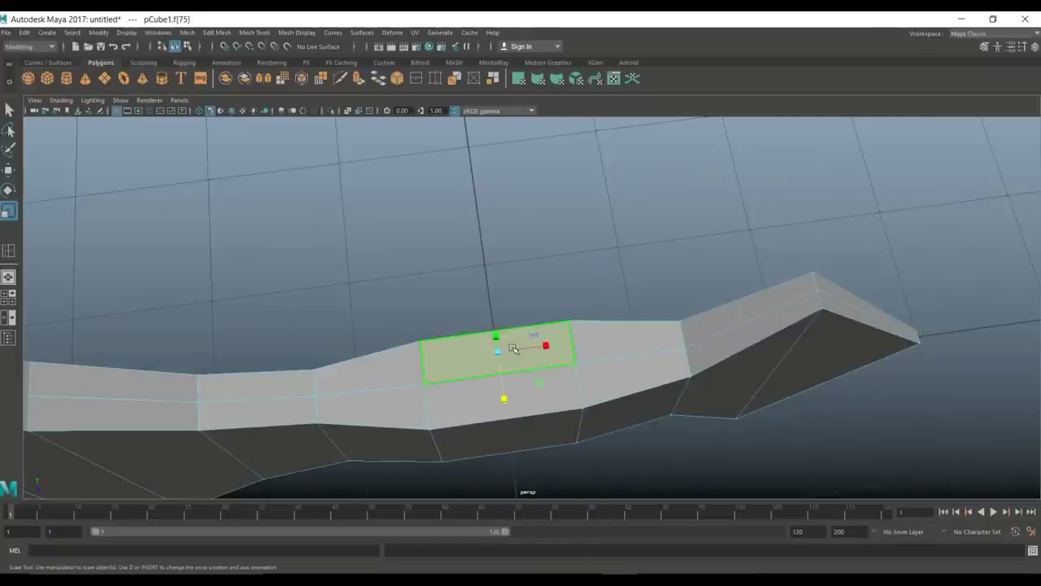
key("w")
middle_click_drag(505, 402, 495, 361)
left_click(496, 363)
middle_click_drag(510, 407, 516, 477)
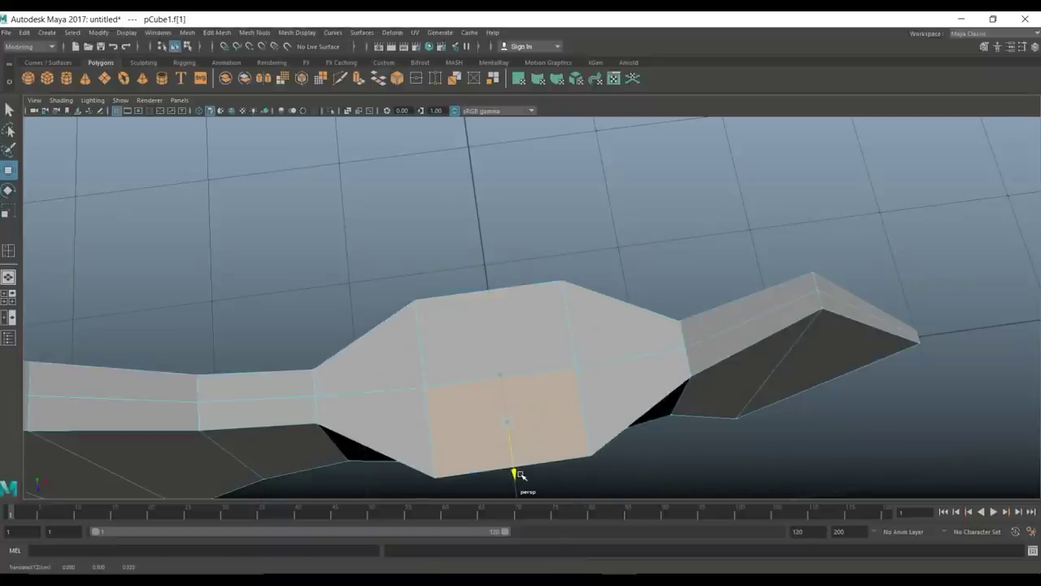
left_click_drag(548, 451, 577, 428, "alt")
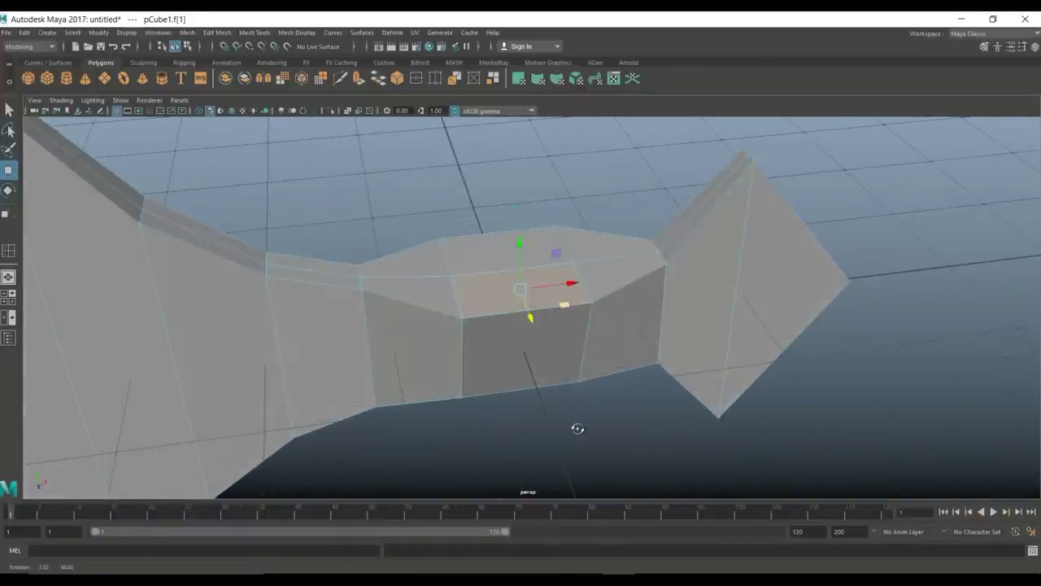
Step: Undo the neck face moves and clear the face selection
key("ctrl+z")
key("ctrl+z")
key("ctrl+z")
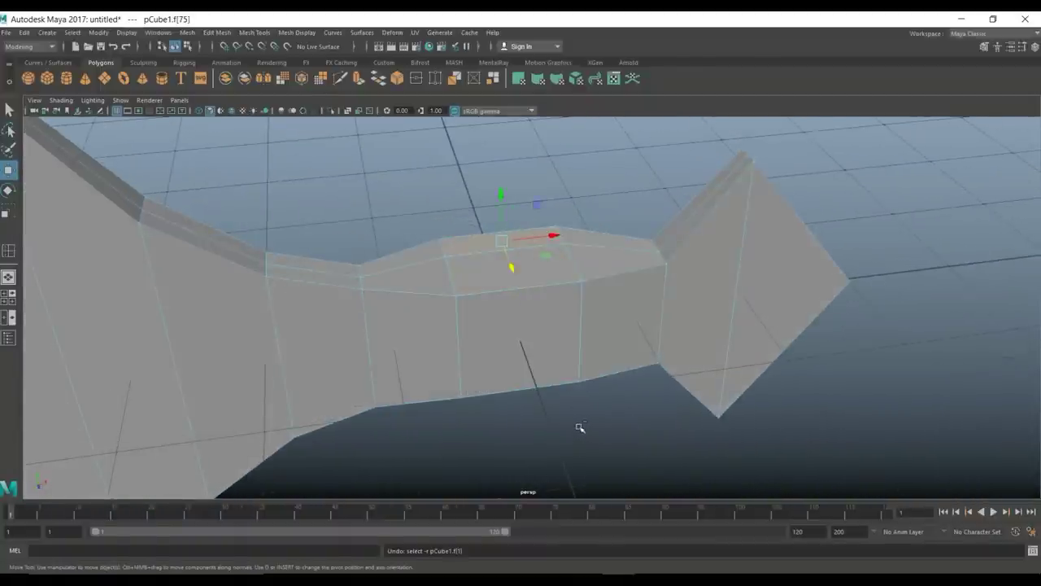
left_click_drag(574, 411, 568, 376, "alt")
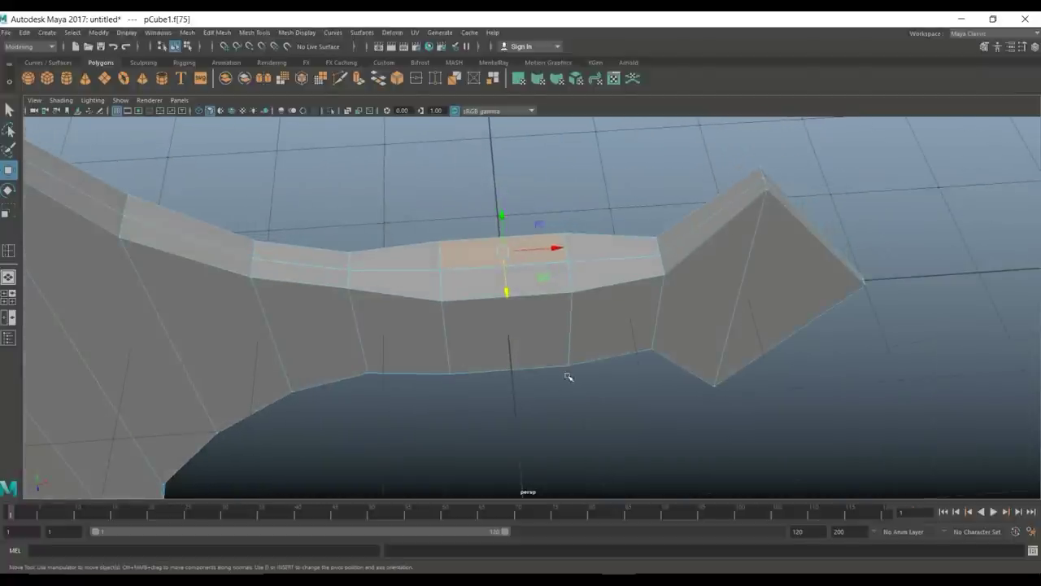
left_click(510, 415)
Step: Insert one edge loop across the middle of the neck with the Insert Edge Loop tool
key("bracketleft")
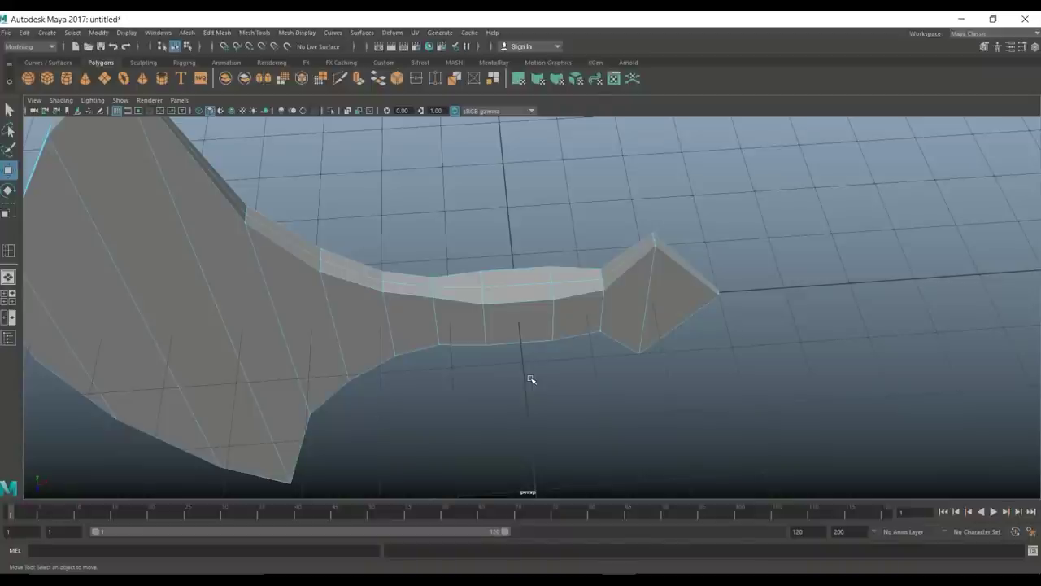
left_click(254, 34)
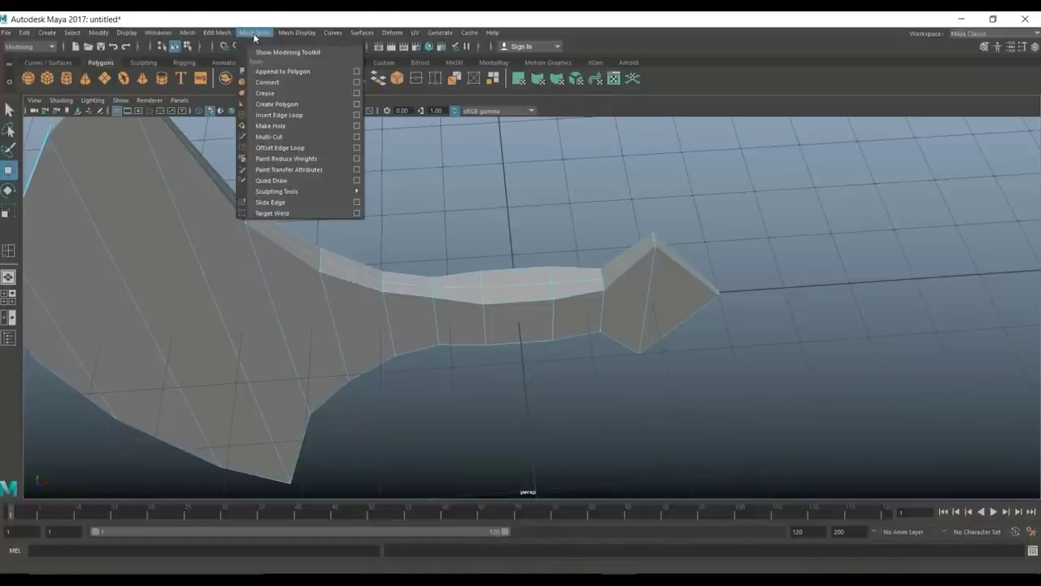
left_click(356, 115)
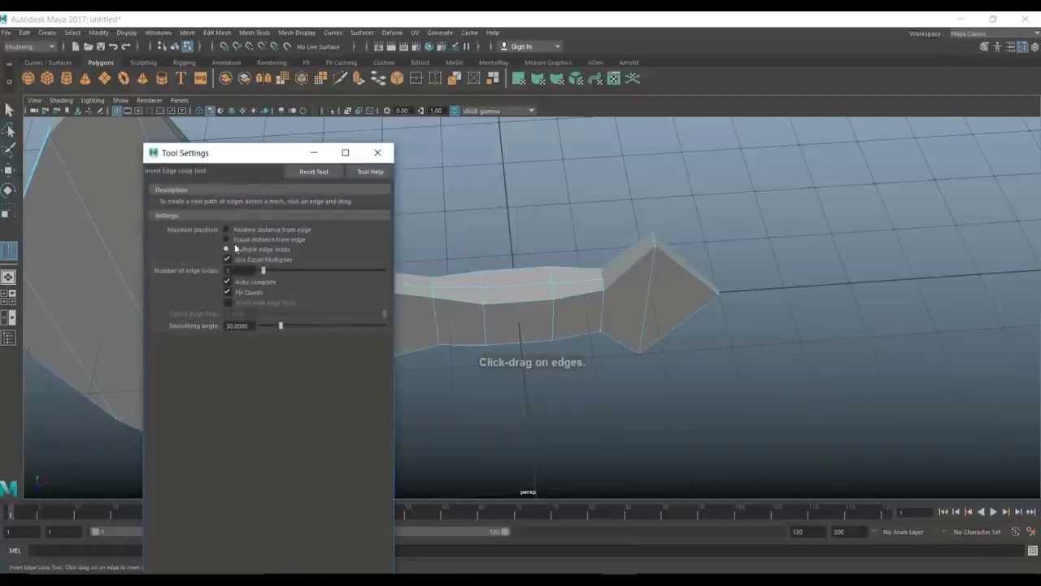
left_click(521, 287)
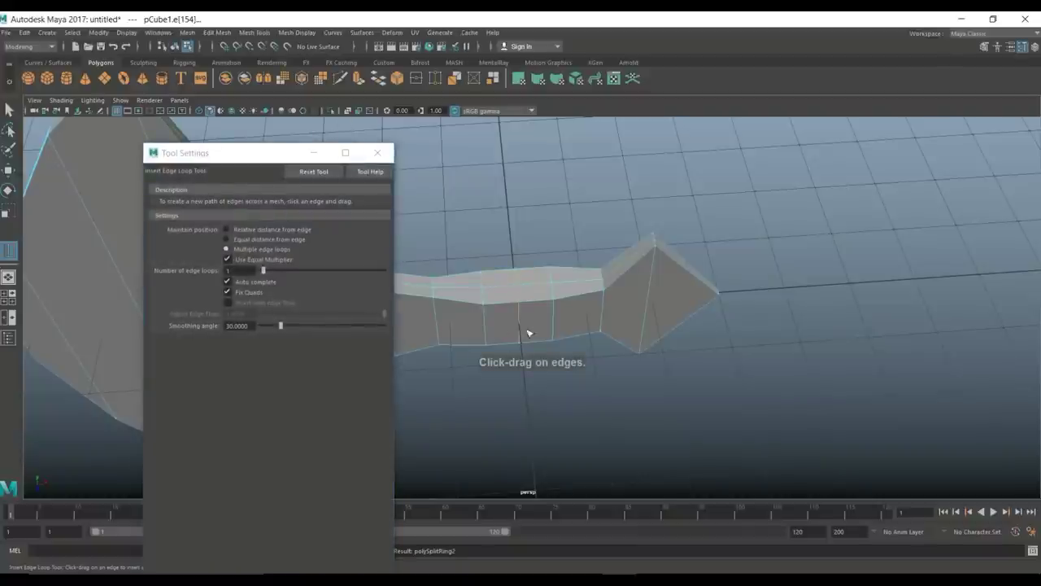
left_click(377, 153)
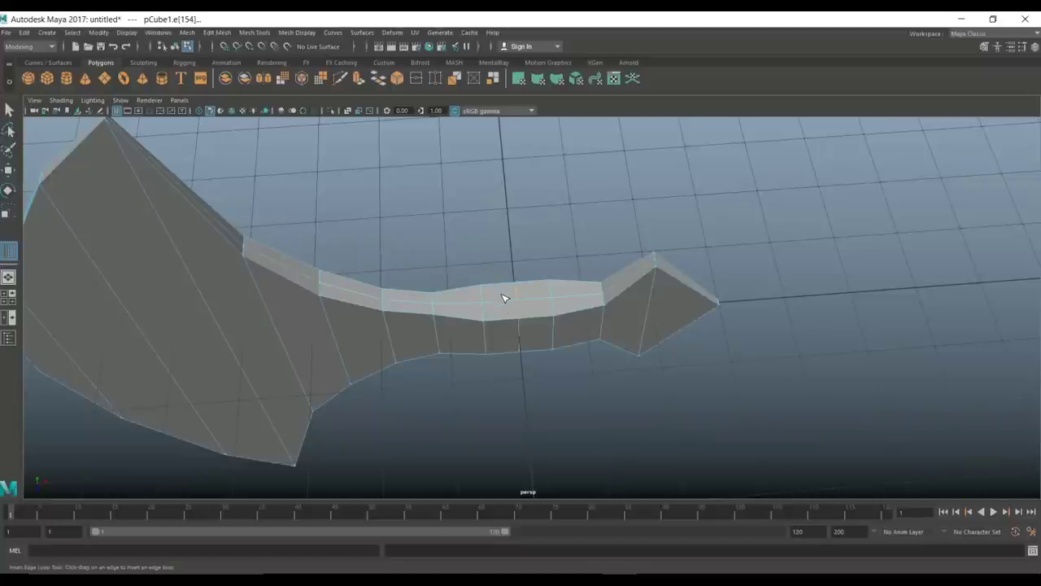
Step: In the top view, select the outer vertices of the new neck loop and scale them outward along Z into a central bulge
left_click(10, 300)
key("space")
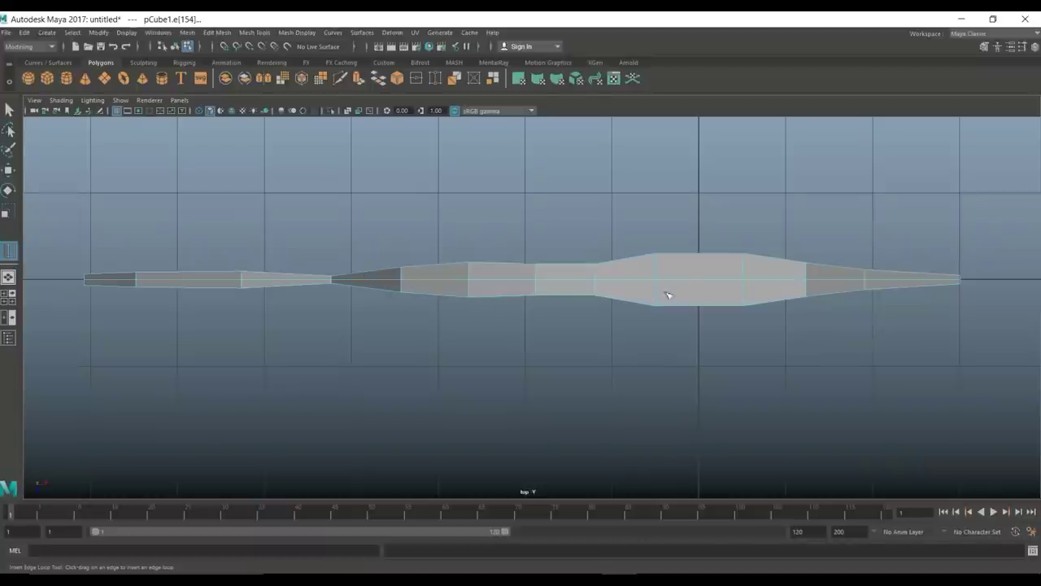
right_click_drag(706, 277, 653, 266)
key("F8")
key("q")
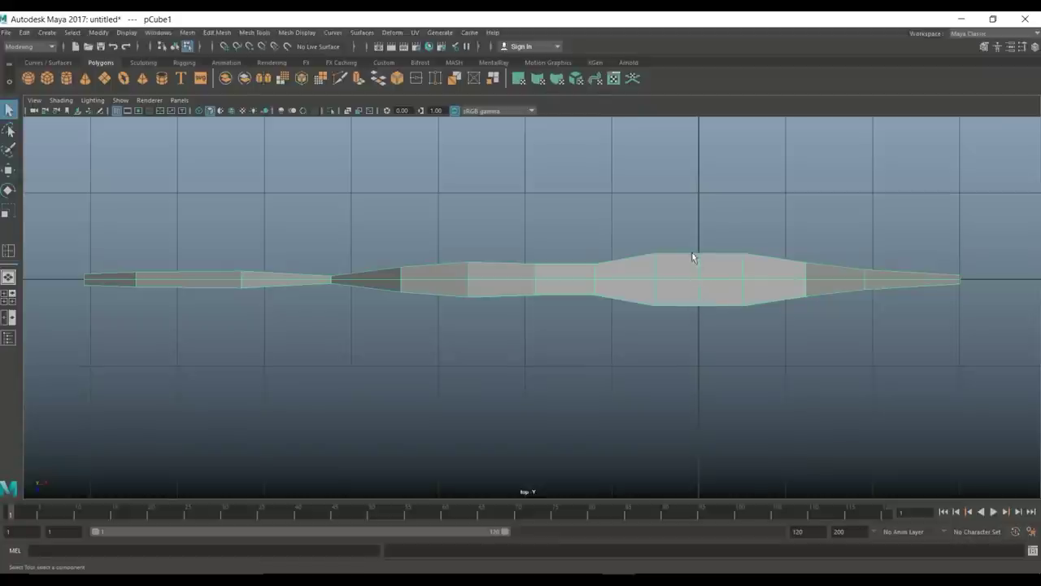
right_click_drag(704, 267, 694, 247)
left_click(709, 257)
key("r")
left_click_drag(699, 329, 700, 367)
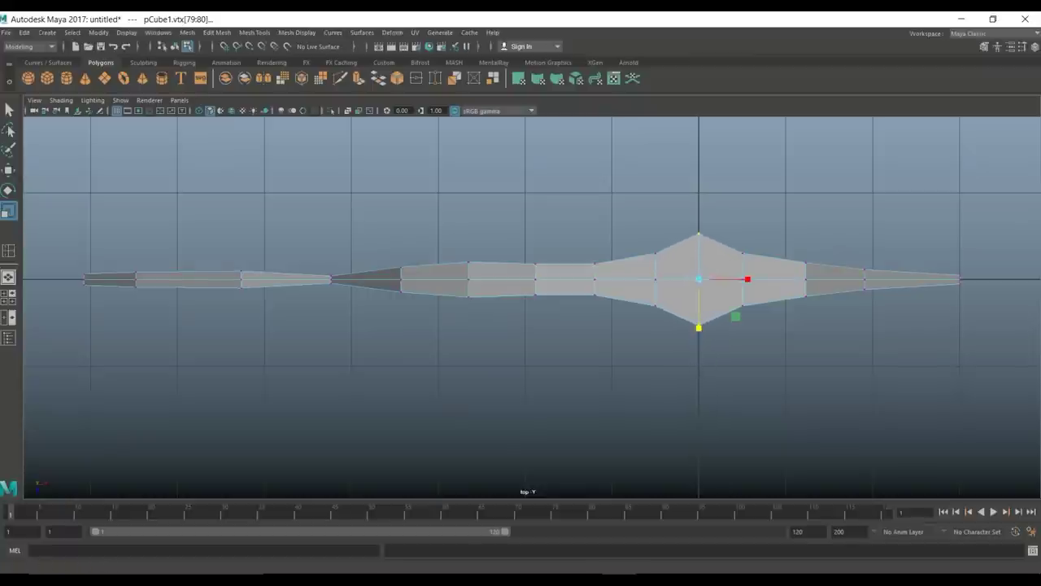
Step: In the perspective view, select the back spike's upper and lower corner vertices and scale them inward along Z to thin the spike
left_click(8, 296)
key("space")
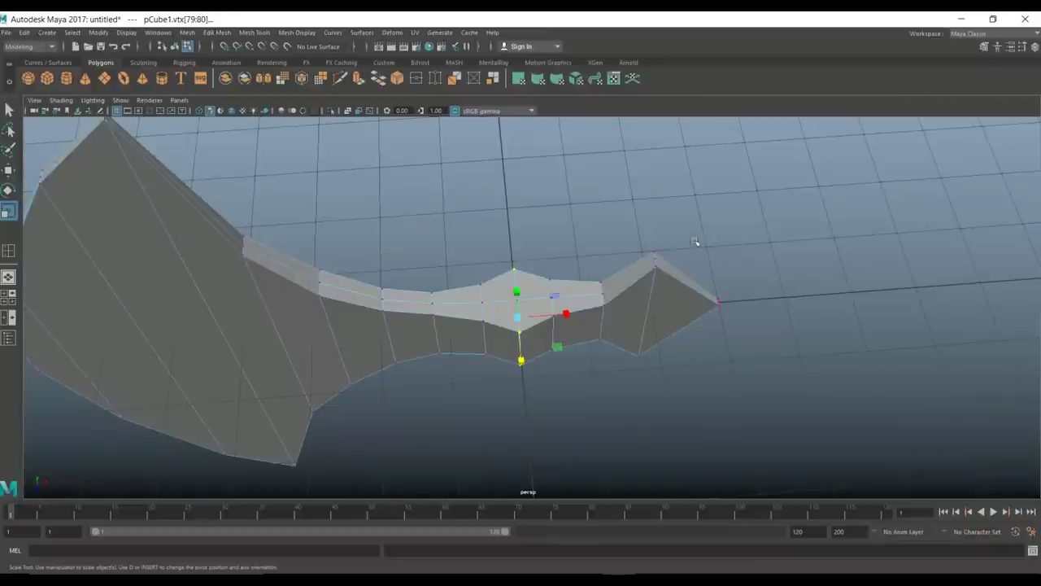
left_click_drag(649, 258, 704, 307, "alt")
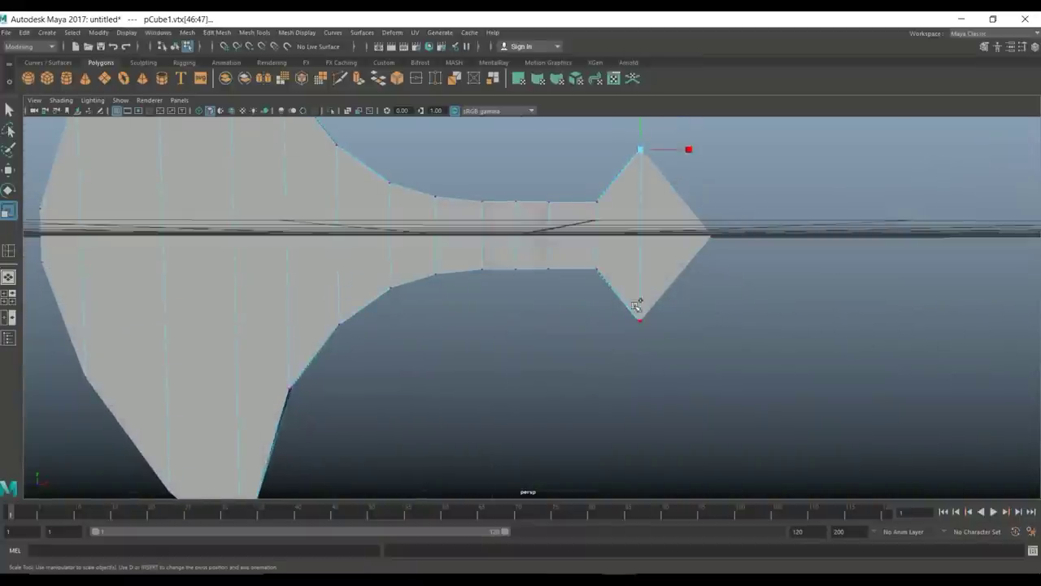
left_click_drag(679, 352, 618, 305, "shift")
left_click_drag(786, 356, 657, 413, "alt")
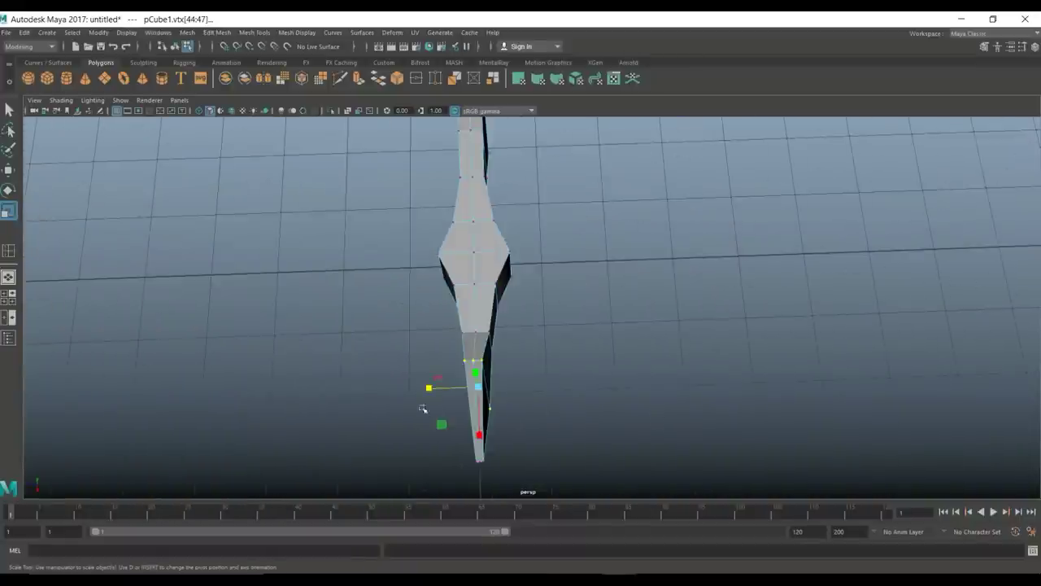
left_click_drag(427, 386, 514, 356)
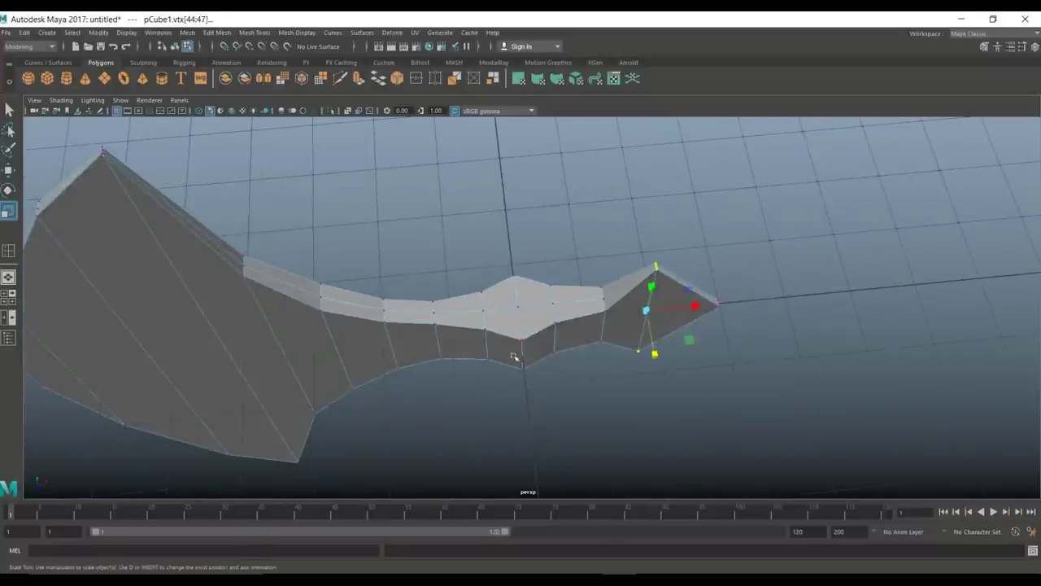
Step: Delete the top and bottom faces of the neck bulge to open a hexagonal hole through it
right_click_drag(507, 265, 508, 298)
left_click(524, 294)
left_click(534, 291)
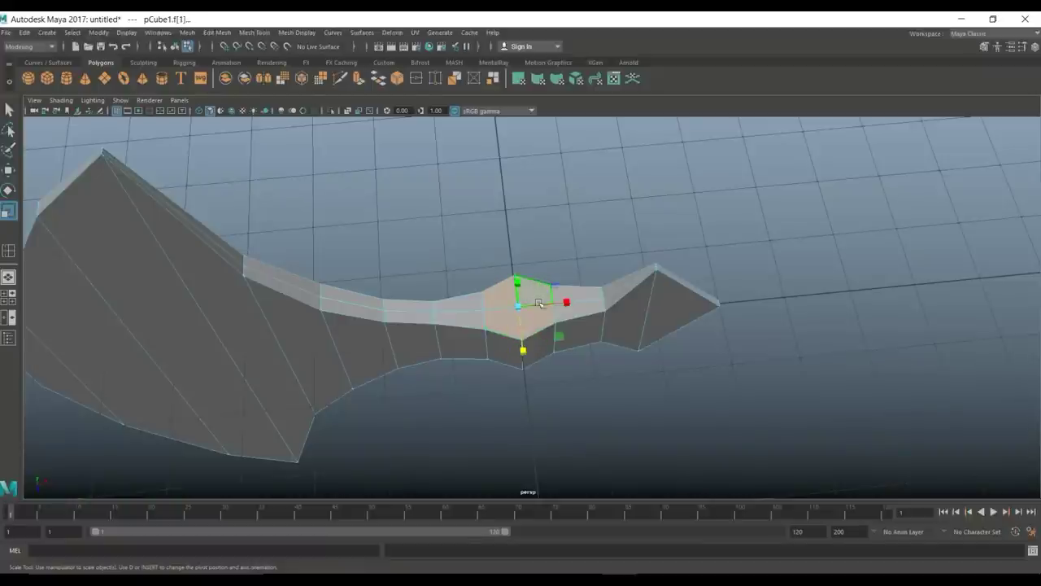
key("Delete")
left_click_drag(536, 353, 523, 256, "alt")
left_click(521, 244)
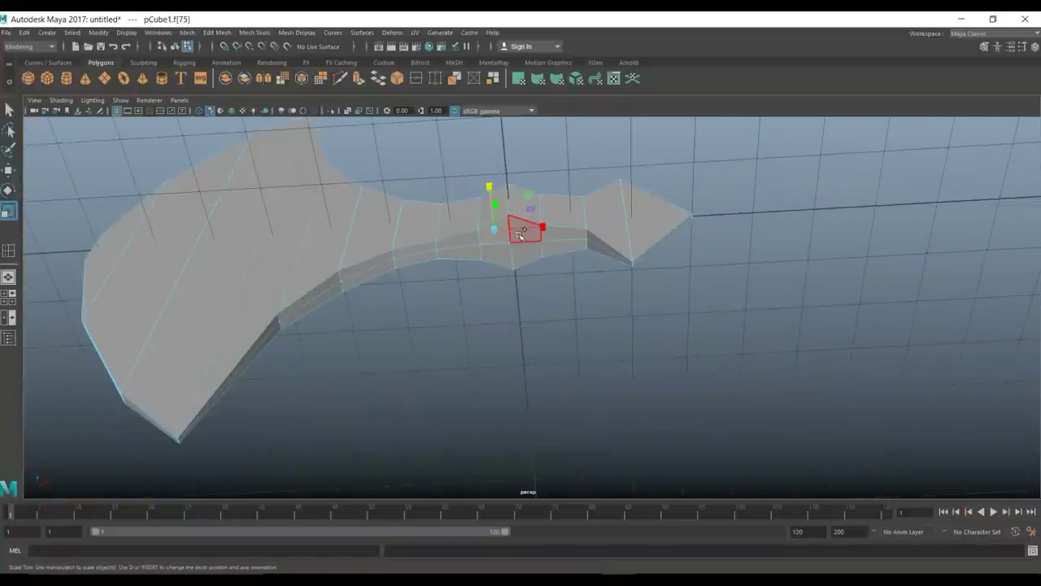
left_click(510, 242)
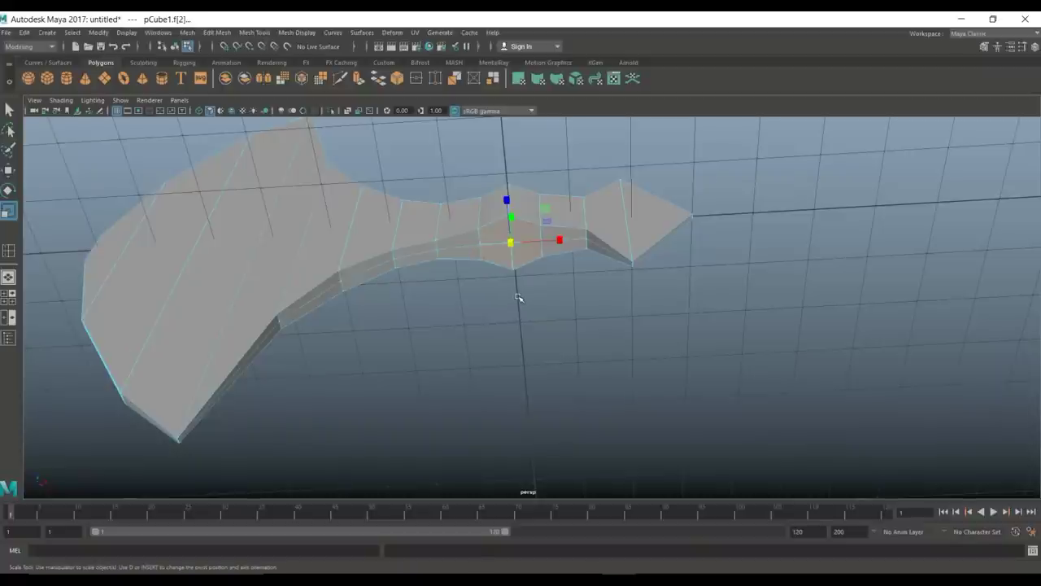
key("Delete")
Step: Extrude the border edges of the hole's top and bottom openings and scale them evenly inward to form a rim
left_click_drag(522, 283, 562, 343, "alt")
scroll(529, 374, "up", 4)
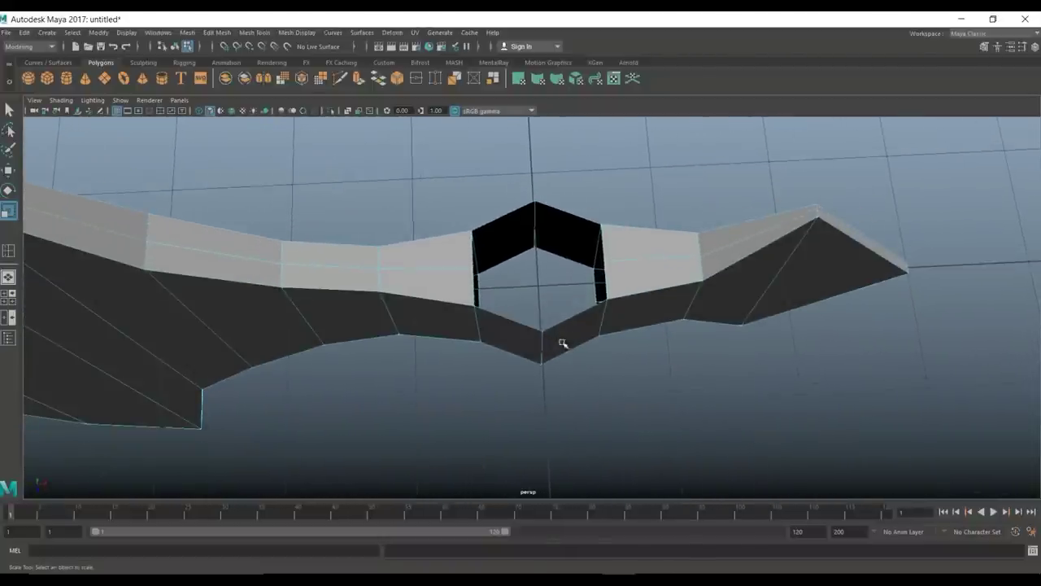
right_click_drag(574, 217, 571, 189)
left_click(504, 218)
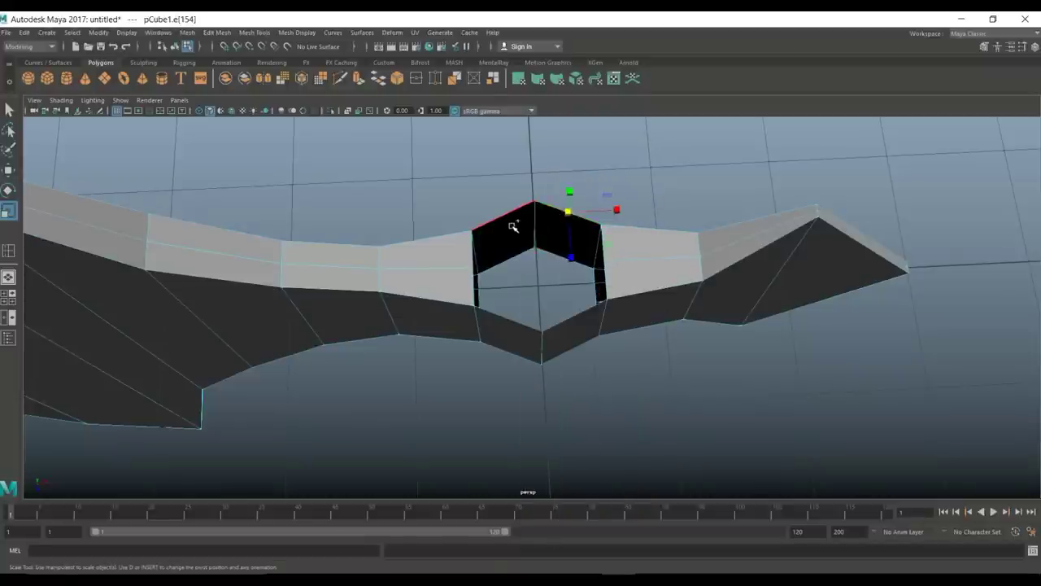
left_click(494, 315)
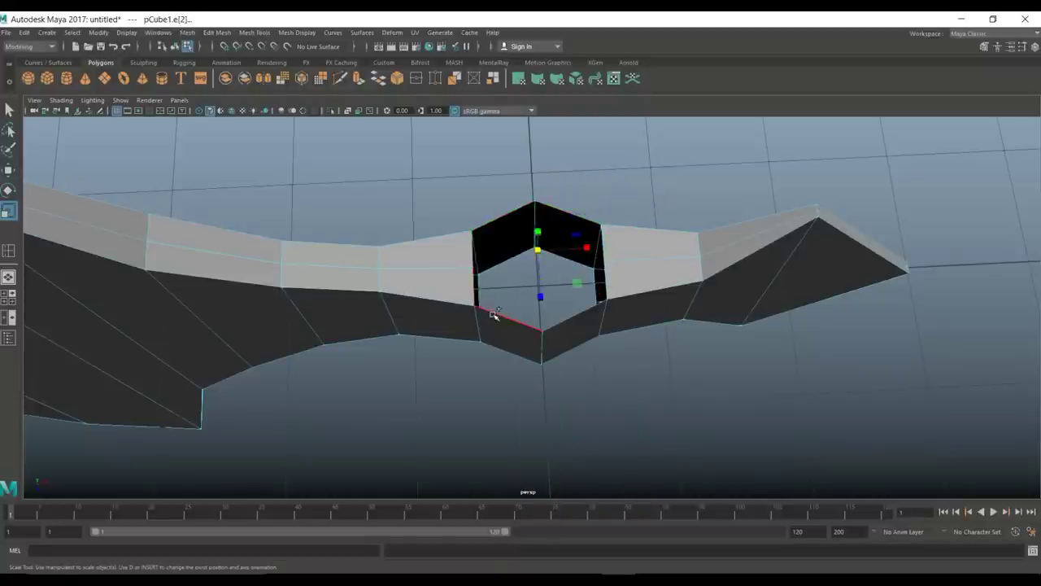
left_click(586, 333, "shift")
left_click_drag(620, 376, 599, 267, "alt")
left_click_drag(566, 181, 519, 177)
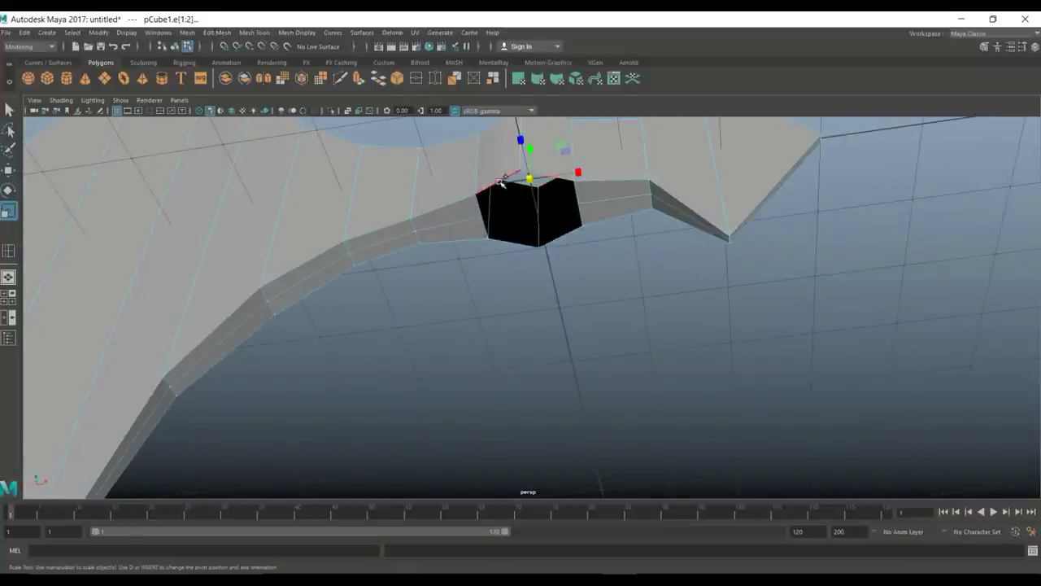
left_click_drag(458, 247, 469, 365, "alt")
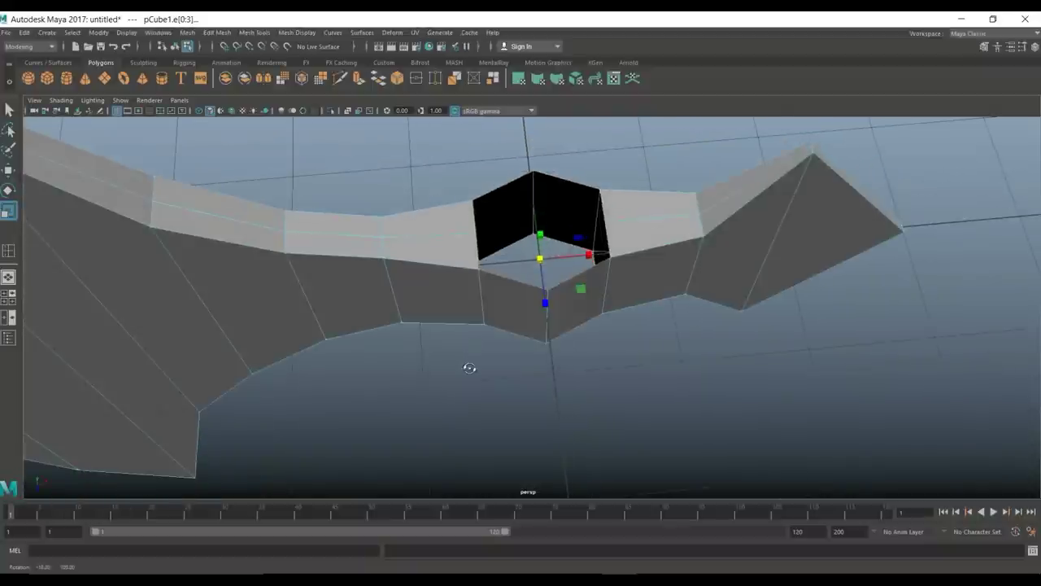
key("ctrl+e")
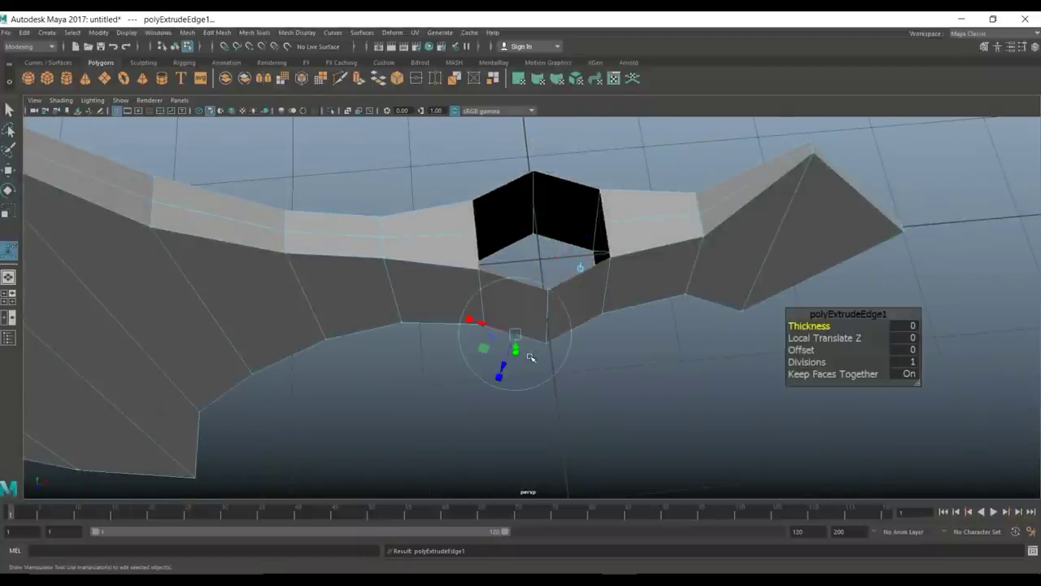
key("r")
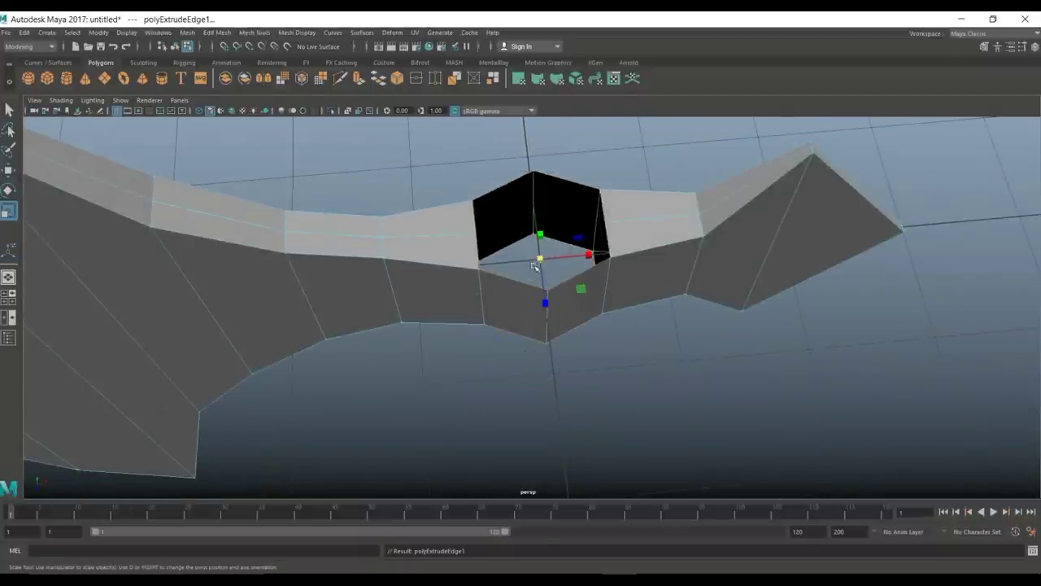
left_click_drag(541, 261, 513, 275)
left_click_drag(542, 311, 529, 372, "alt")
left_click(529, 182)
left_click_drag(530, 182, 558, 430, "alt")
scroll(560, 430, "up", 5)
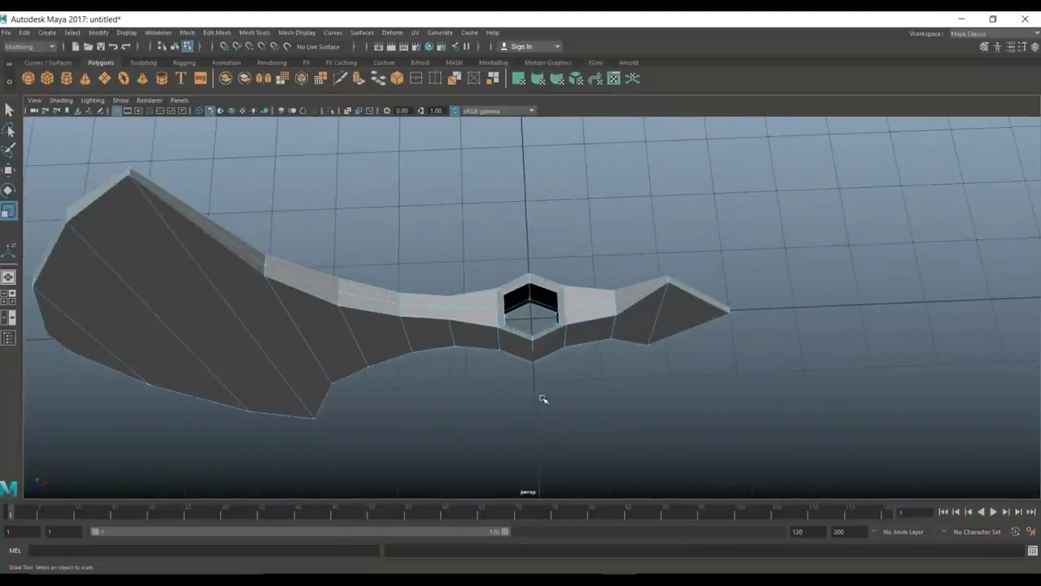
Step: Create a polygon cylinder at the hole with 8 axis subdivisions and scale it down evenly to fit inside the opening
left_click(66, 78)
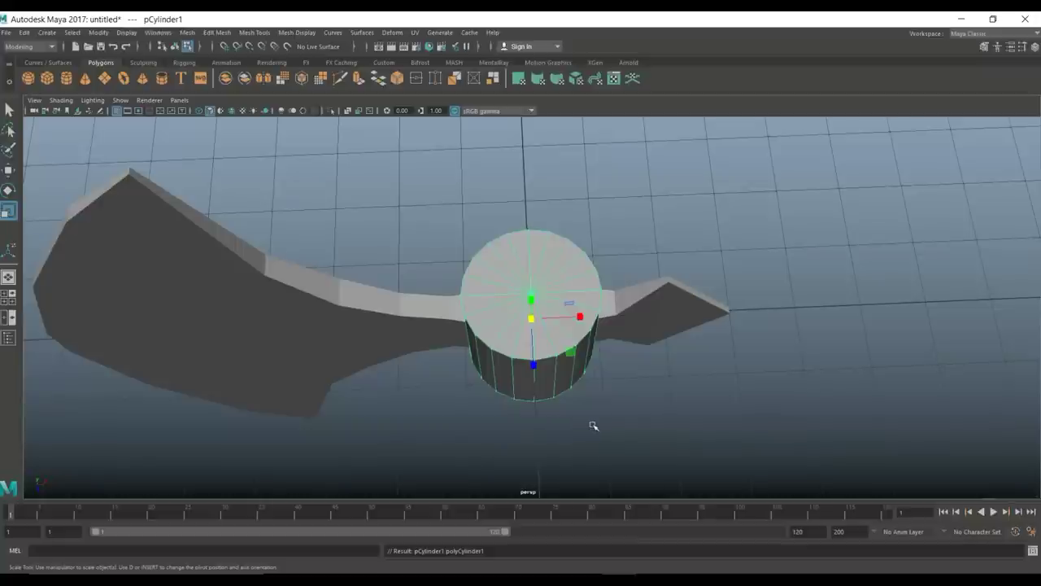
key("ctrl+a")
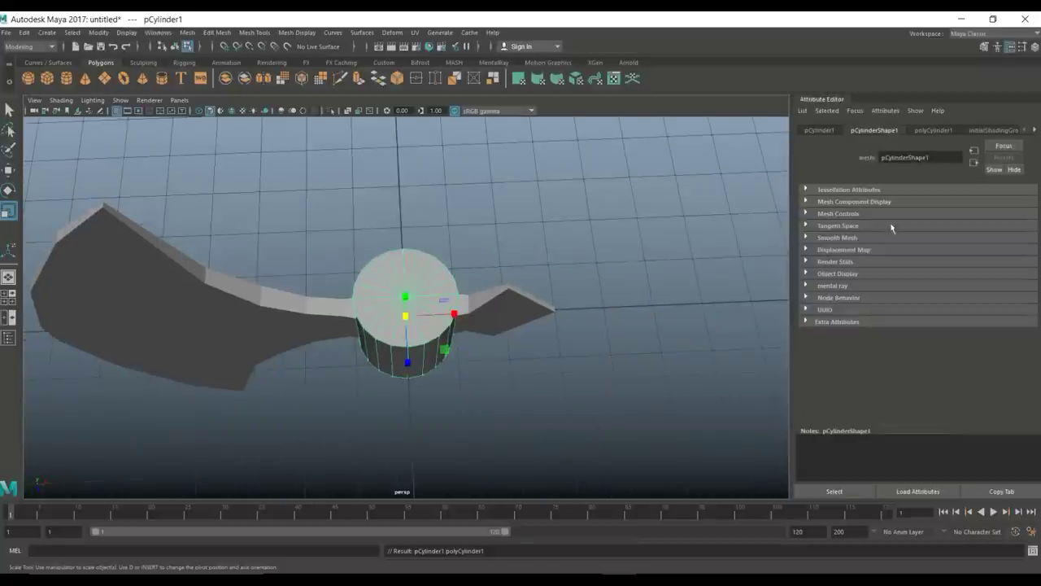
left_click(934, 131)
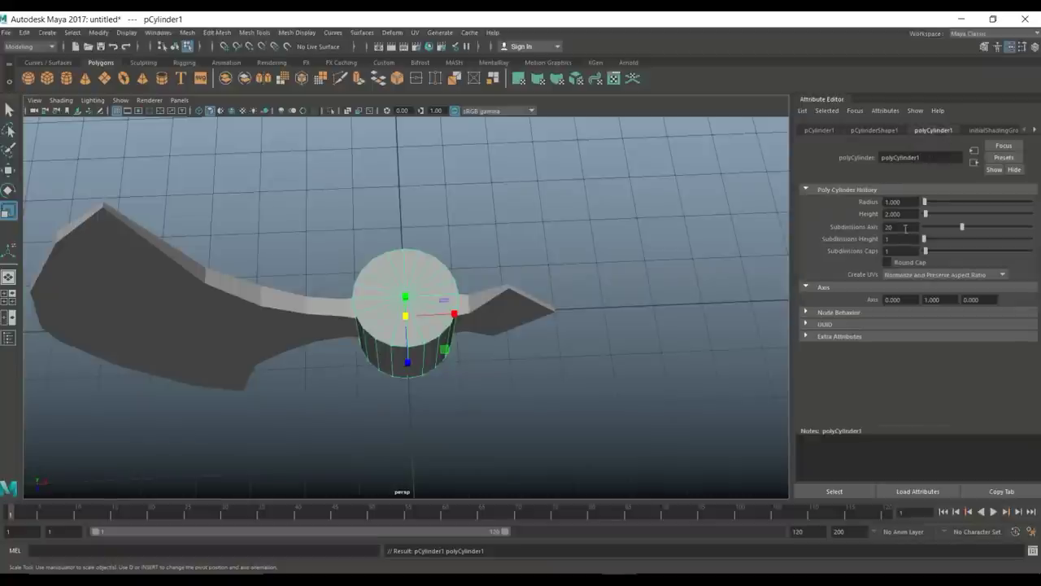
key("Return")
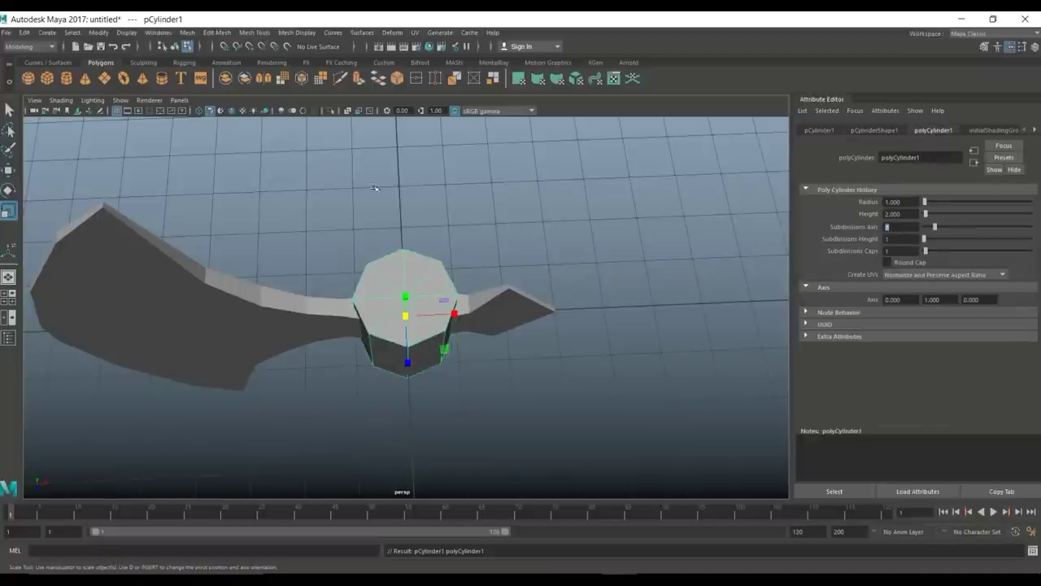
middle_click_drag(382, 355, 350, 334)
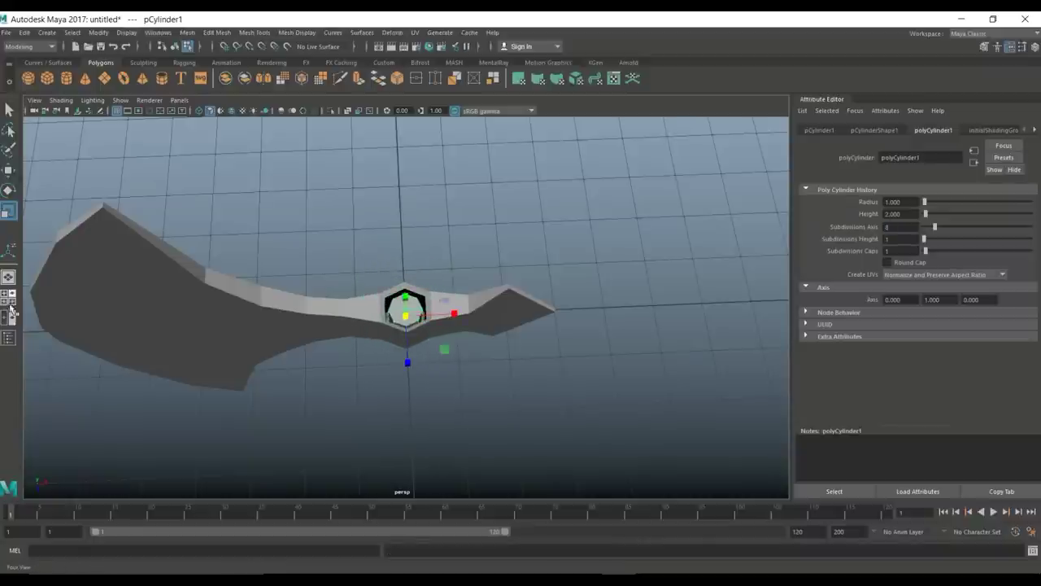
Step: In the top view, set the cylinder's axis subdivisions to 6 to match the hexagonal hole
left_click(16, 301)
key("space")
scroll(418, 323, "up", 5)
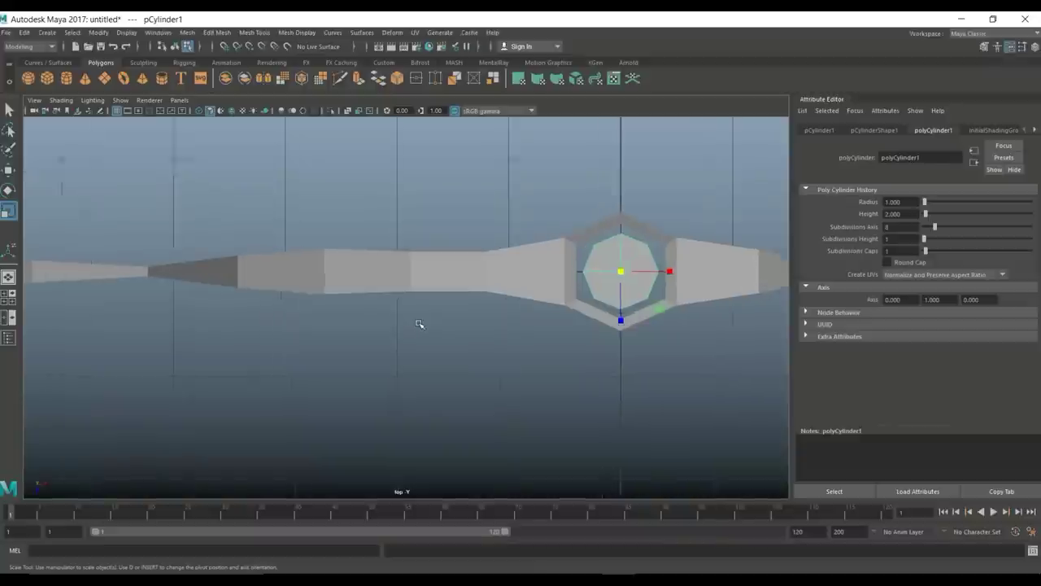
middle_click_drag(416, 335, 214, 360, "alt")
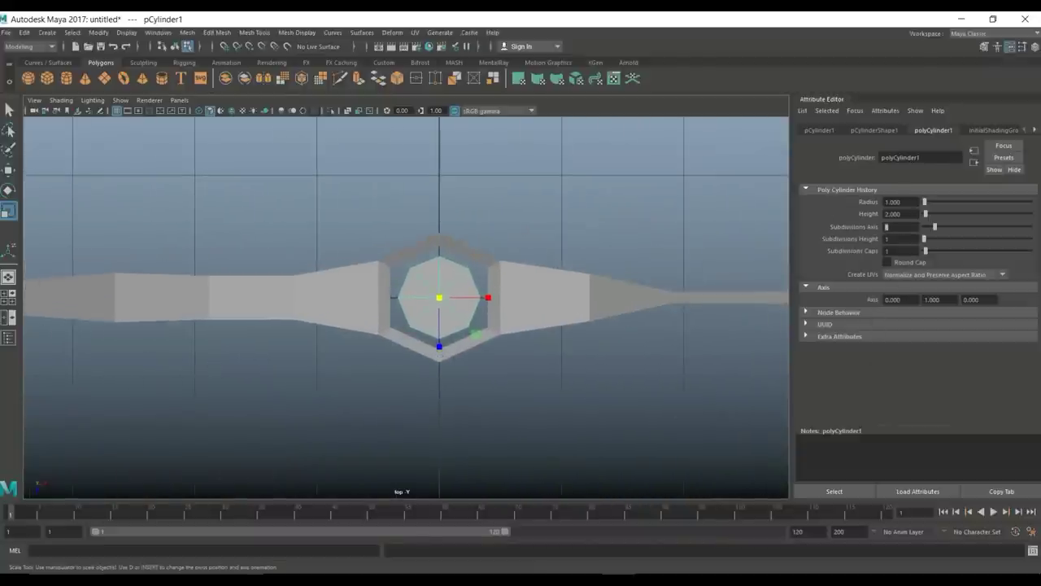
type("6")
key("Return")
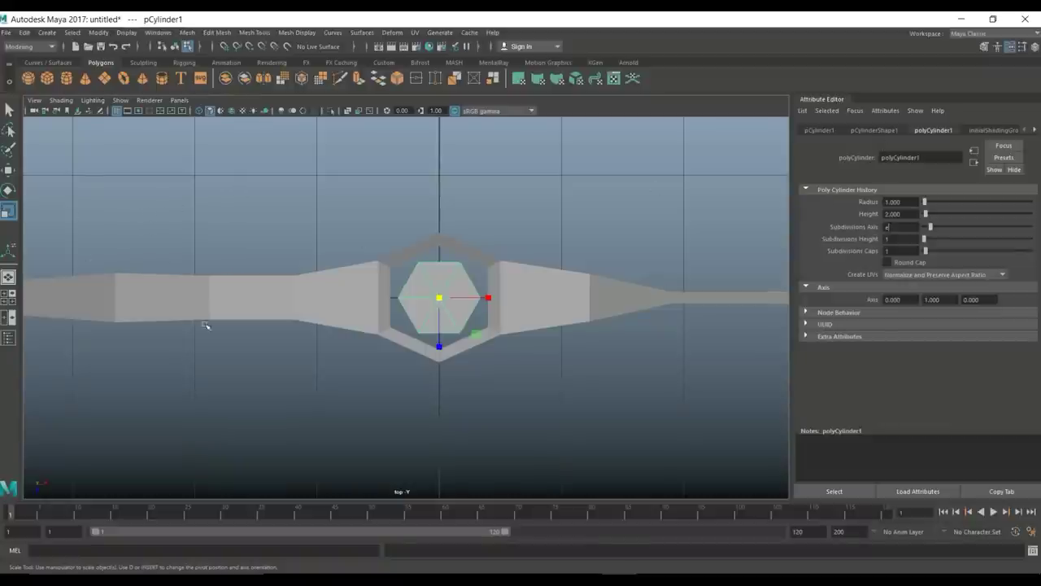
Step: Return the cylinder to object mode and rotate it -30 degrees about Y to align its corners with the hole
left_click(345, 336)
mouse_move(419, 332)
left_mouse_down()
mouse_move(444, 300)
mouse_move(445, 337)
mouse_move(435, 303)
left_mouse_up()
right_click_drag(435, 302, 488, 248)
key("e")
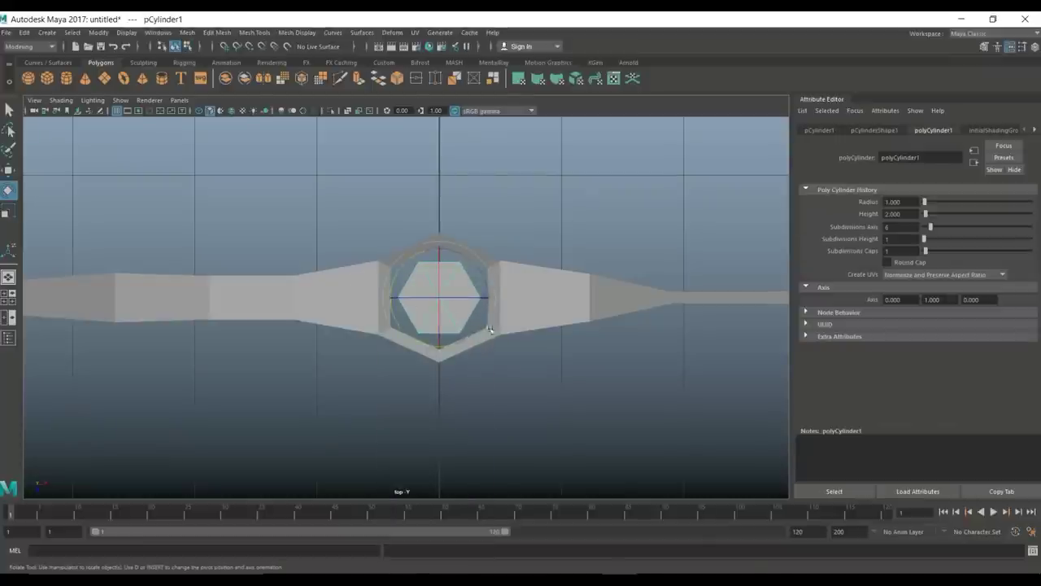
left_click_drag(486, 326, 469, 344)
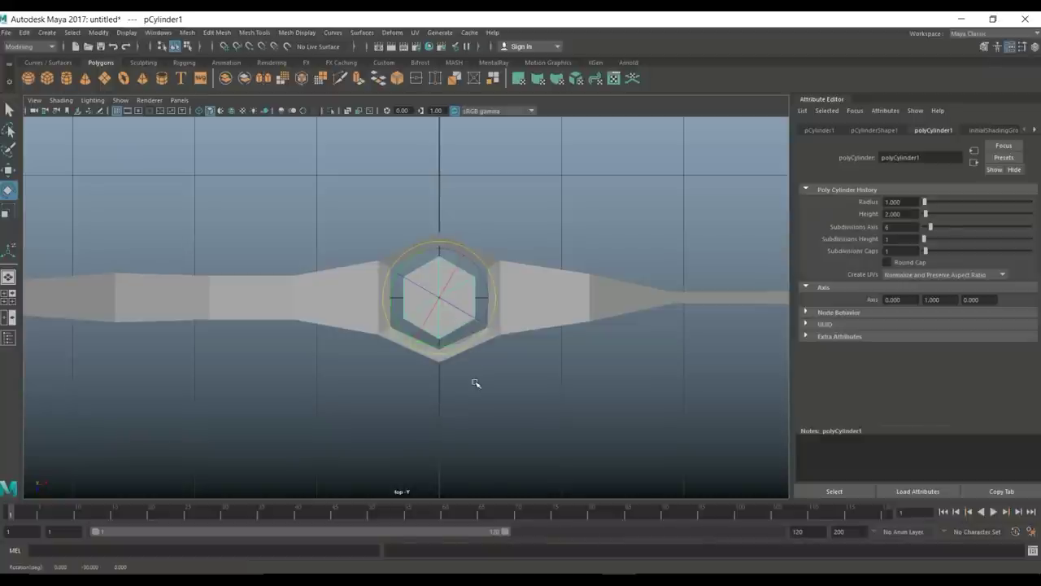
Step: Scale the hexagonal cylinder up evenly until it fills the opening in the neck
left_click(534, 395)
left_click(461, 340)
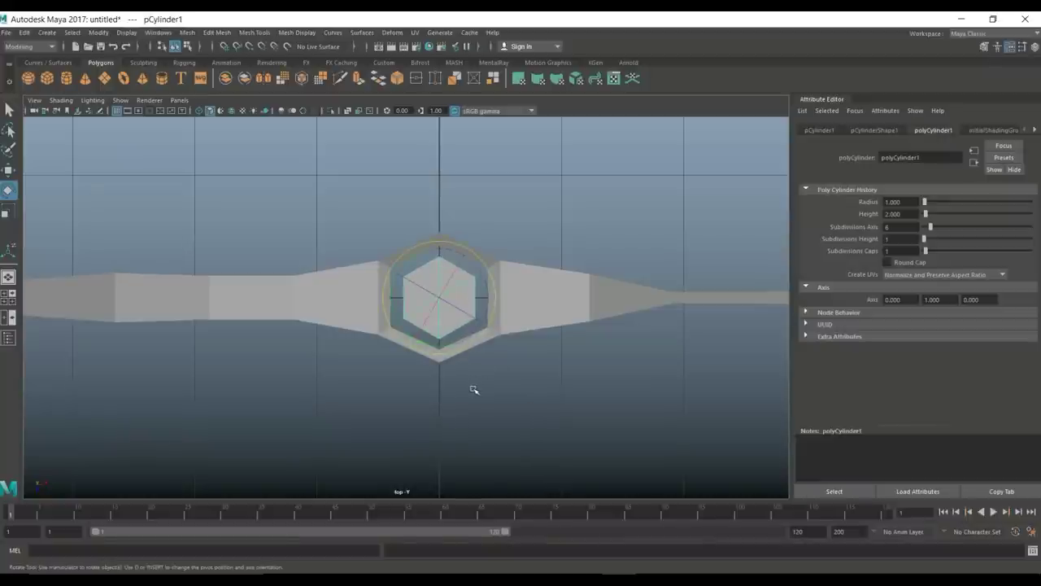
key("r")
left_click_drag(439, 300, 467, 306)
Step: In the perspective view, stretch the cylinder along Y so that it rises above the axe head
left_click(11, 300)
key("space")
mouse_move(495, 314)
left_mouse_down("alt")
mouse_move(520, 330)
mouse_move(526, 293)
mouse_move(497, 312)
mouse_move(497, 326)
mouse_move(493, 292)
mouse_move(497, 304)
left_mouse_up("alt")
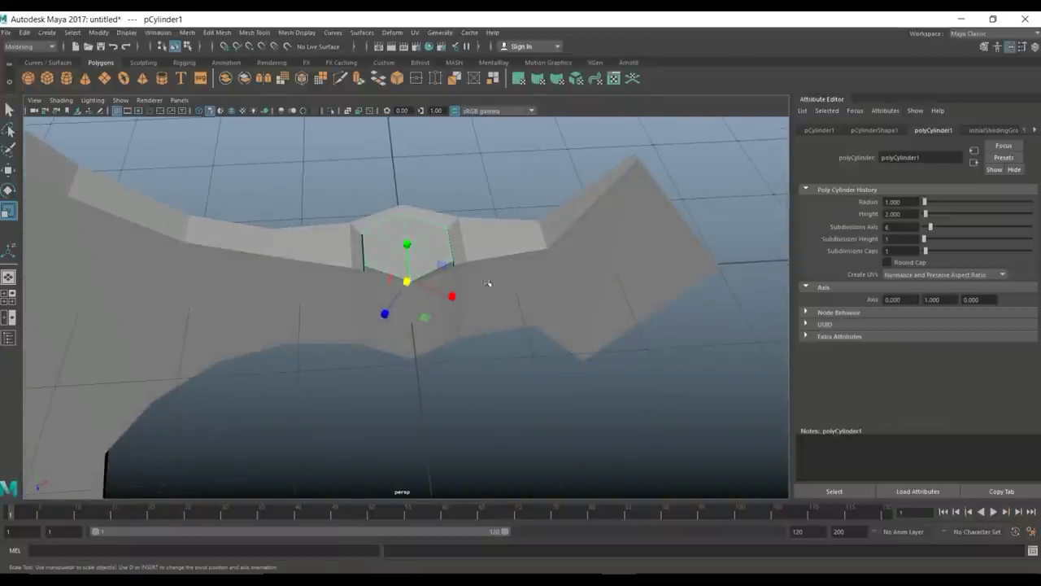
left_click_drag(476, 334, 481, 302, "alt")
left_click_drag(400, 193, 469, 307)
scroll(472, 297, "up", 3)
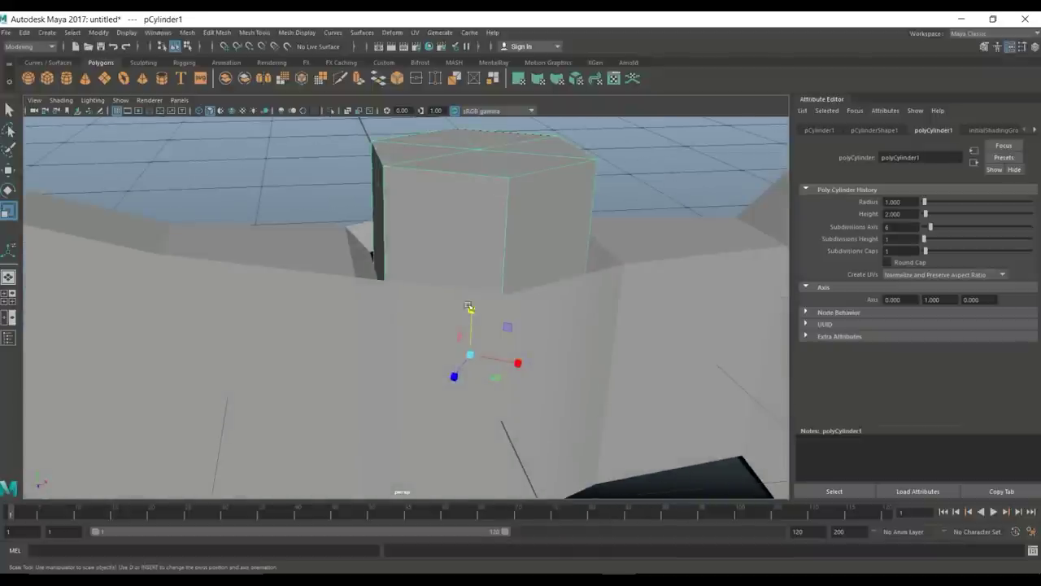
Step: Insert an edge loop around the cylinder just above the axe head, with Insert Edge Loop set to Equal distance from edge
left_click(254, 32)
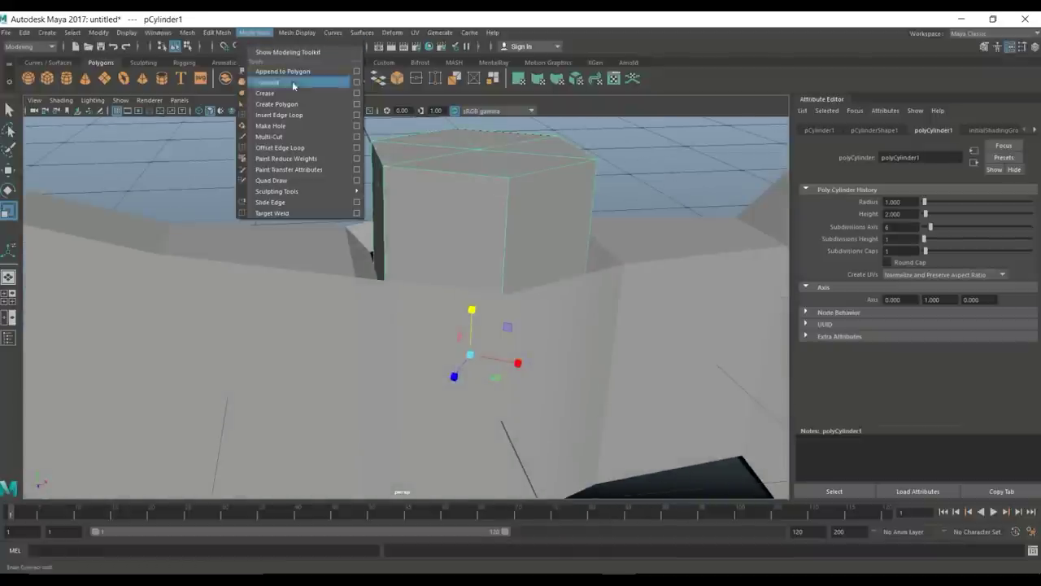
left_click(278, 115)
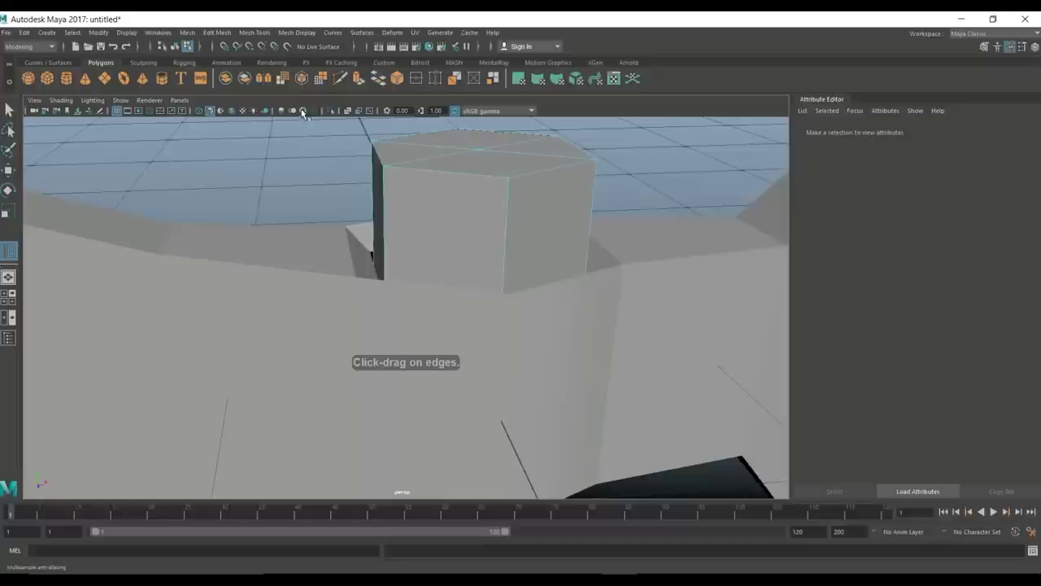
left_click(253, 33)
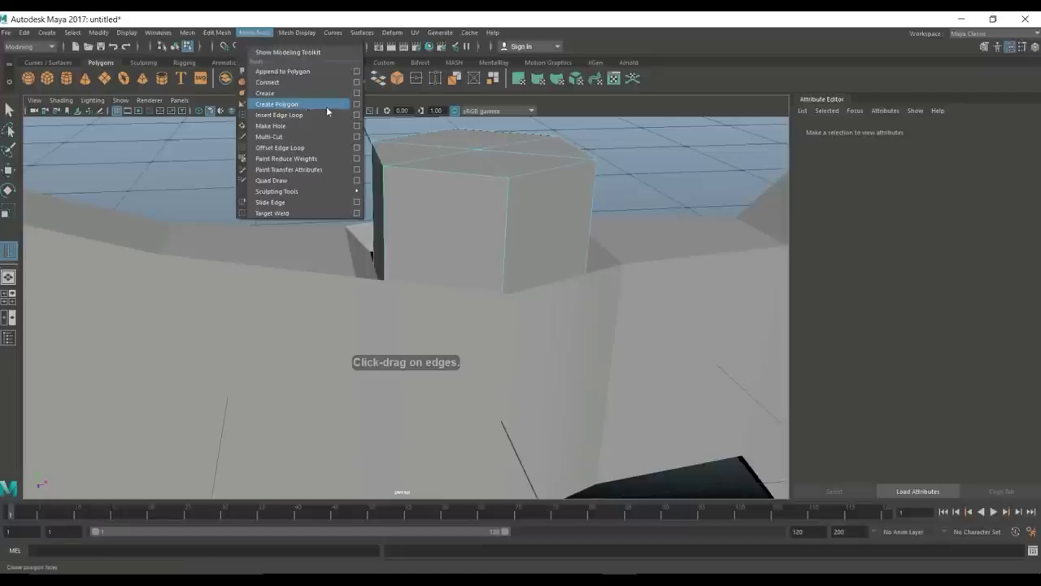
left_click(355, 116)
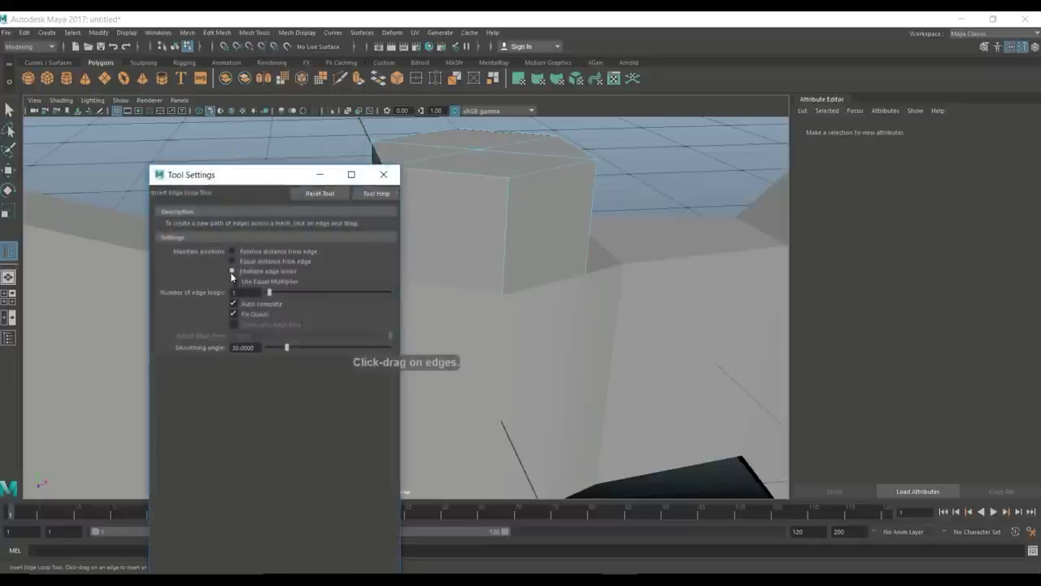
left_click(232, 261)
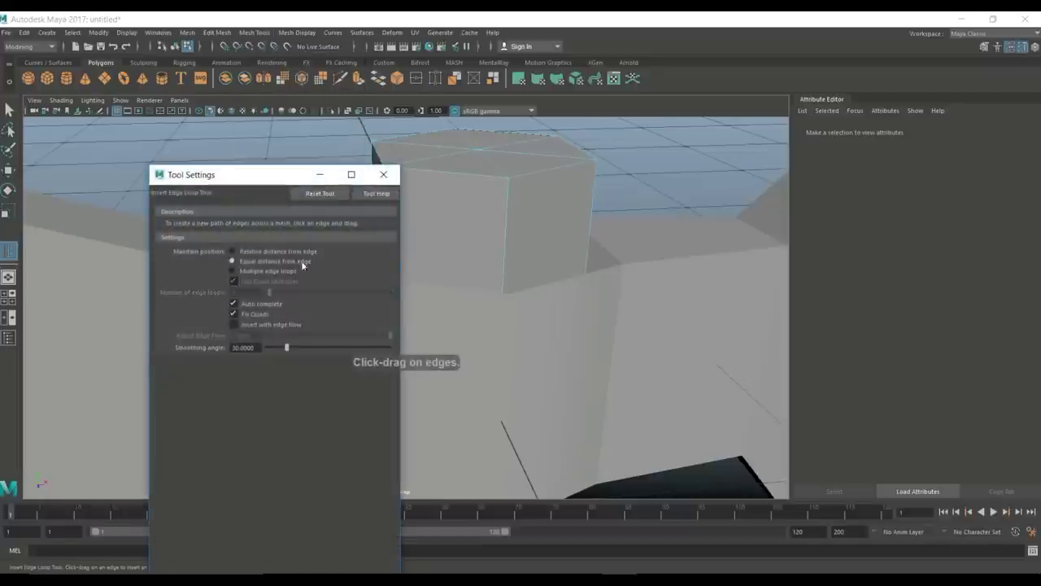
left_click(508, 247)
left_click_drag(507, 246, 509, 263)
left_click(383, 176)
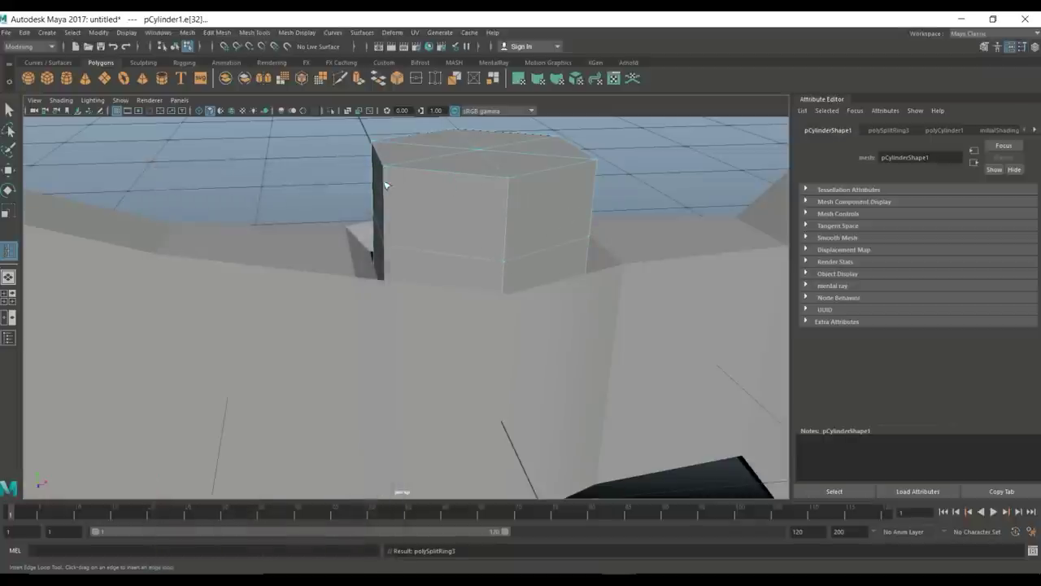
Step: Select the ring of side faces above the new edge loop on the cylinder and extrude it outward with Thickness 0.1
key("q")
right_click_drag(486, 201, 470, 237)
left_click(463, 232)
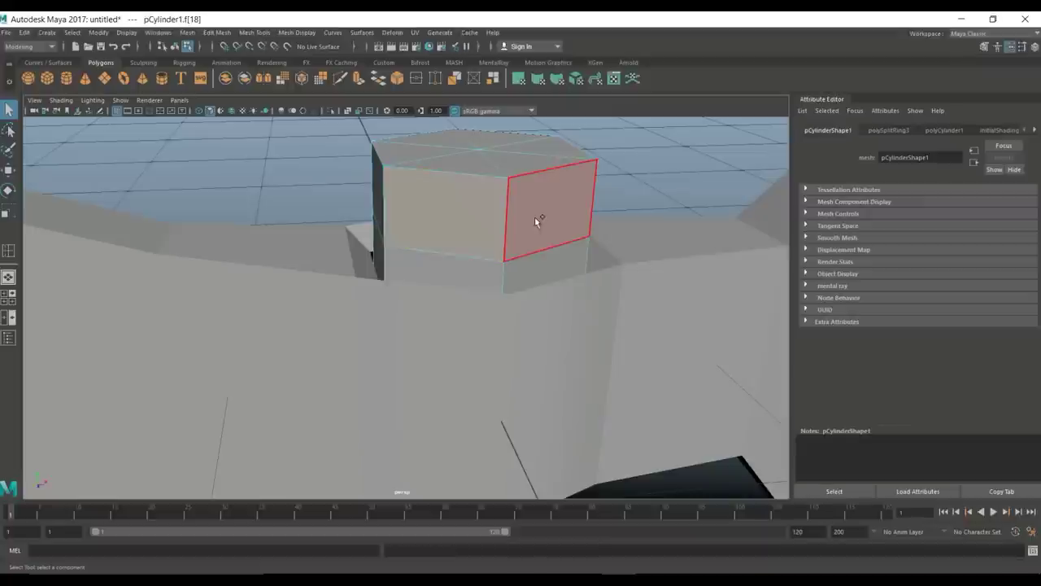
double_click(536, 215)
left_click_drag(609, 206, 546, 217, "alt")
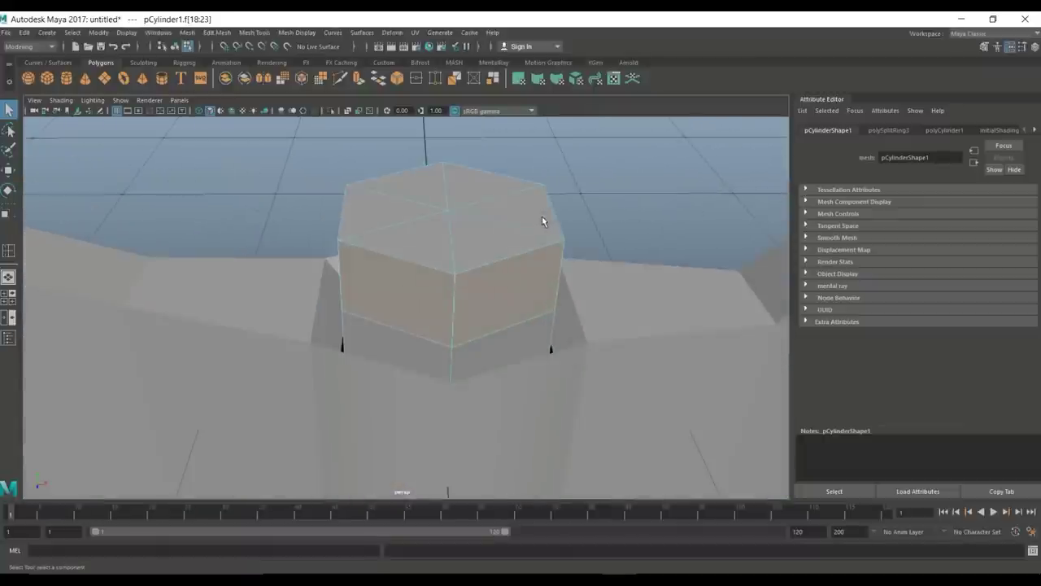
key("ctrl+e")
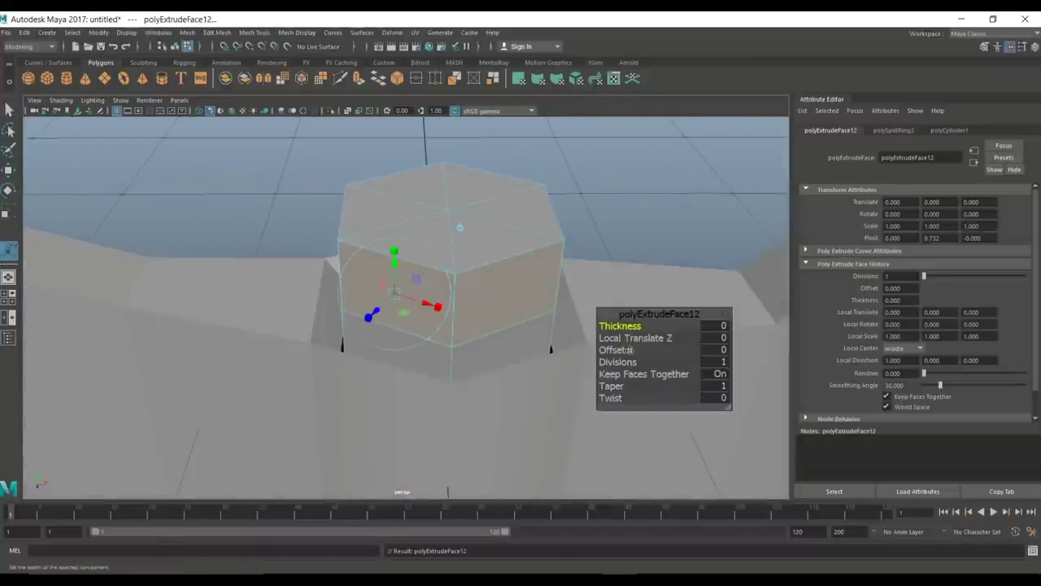
left_click_drag(620, 327, 694, 325)
left_click_drag(456, 373, 415, 347, "alt")
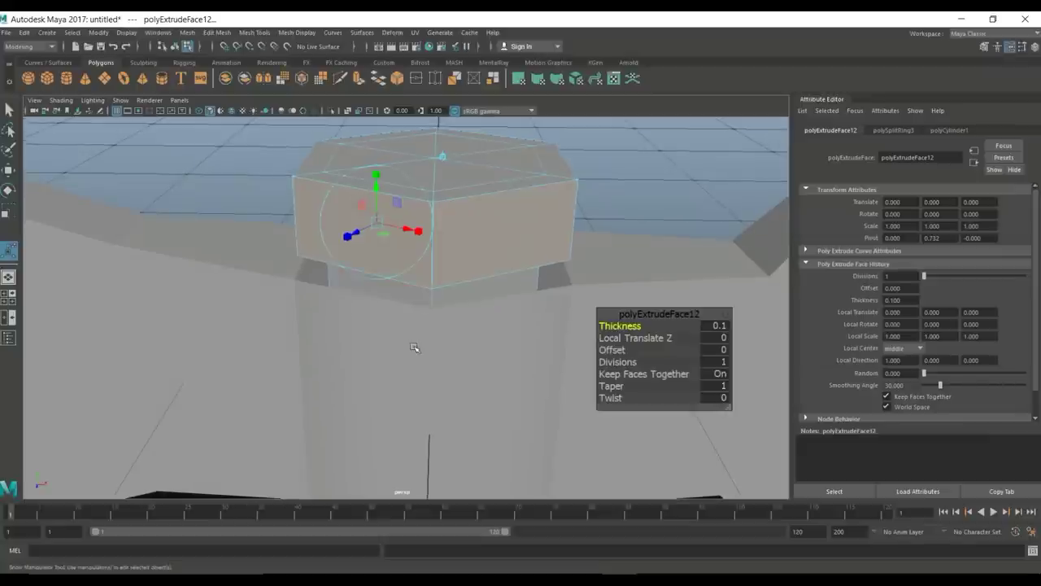
left_click(638, 165)
Step: Select the cylinder's bottom vertices and move them far down along Y in the front view to form a long shaft
left_click_drag(626, 170, 584, 360, "alt")
right_click_drag(411, 264, 371, 269)
mouse_move(432, 360)
left_mouse_down("alt")
mouse_move(449, 377)
mouse_move(418, 366)
left_mouse_up("alt")
left_click_drag(496, 370, 543, 415)
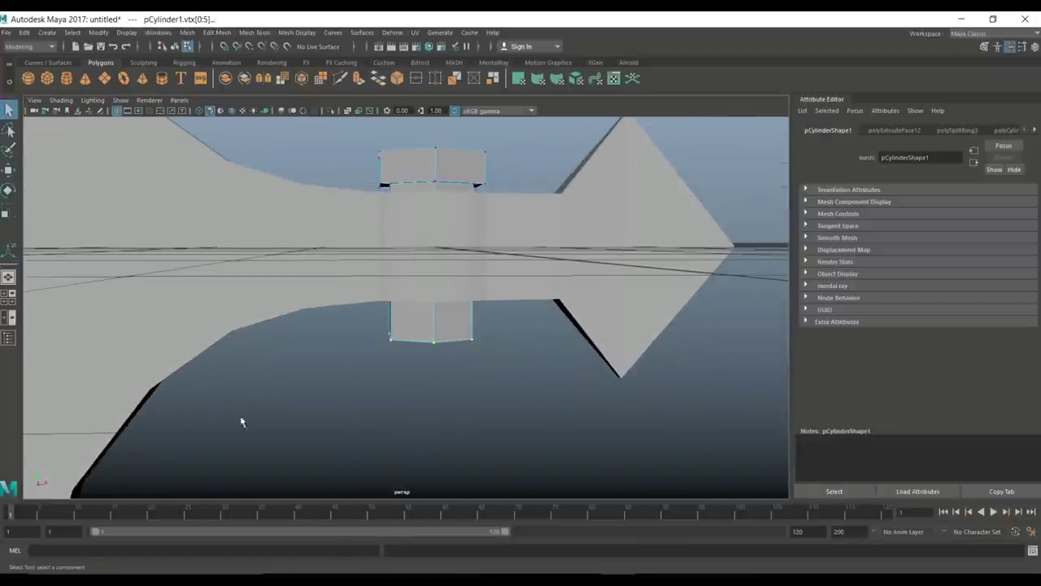
left_click(7, 312)
key("space")
scroll(384, 410, "down", 3)
key("w")
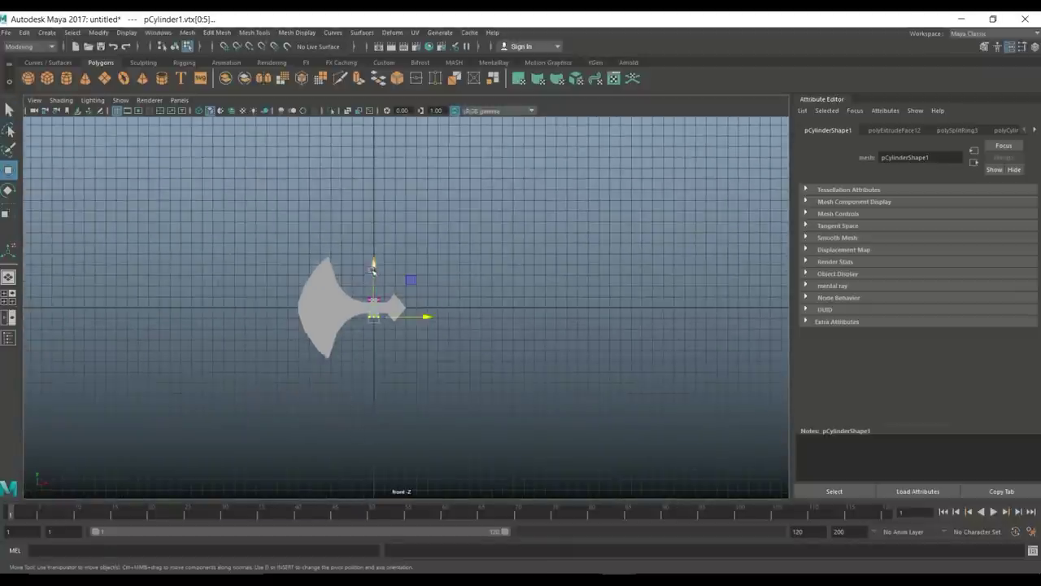
left_click_drag(373, 262, 376, 391)
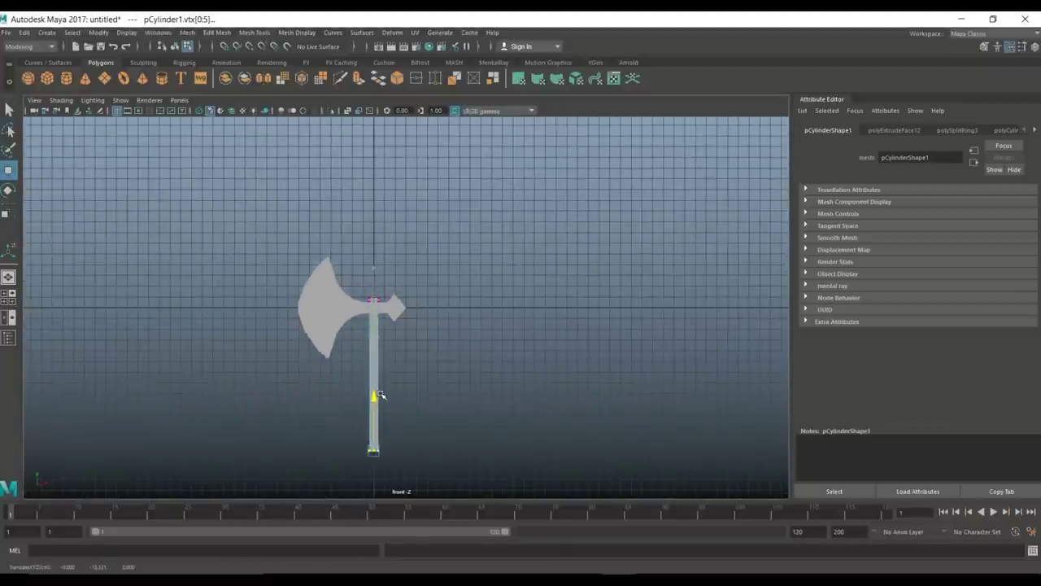
Step: Move the shaft's bottom vertices back up a little along Y to shorten the handle
middle_click_drag(386, 412, 441, 262, "alt")
scroll(490, 344, "up", 4)
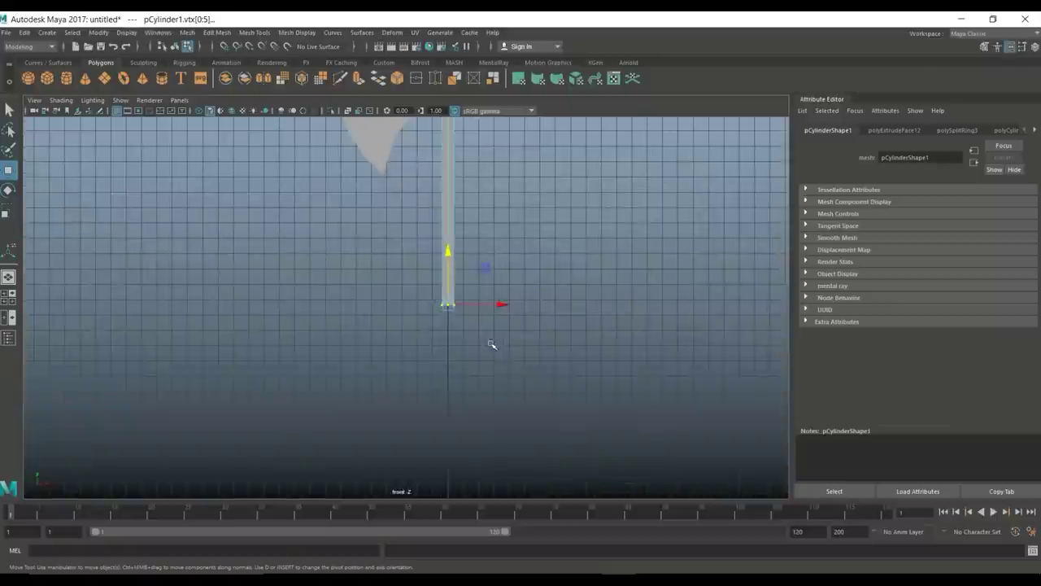
middle_click_drag(504, 315, 512, 375, "alt")
scroll(469, 398, "up", 2)
scroll(511, 397, "down", 2)
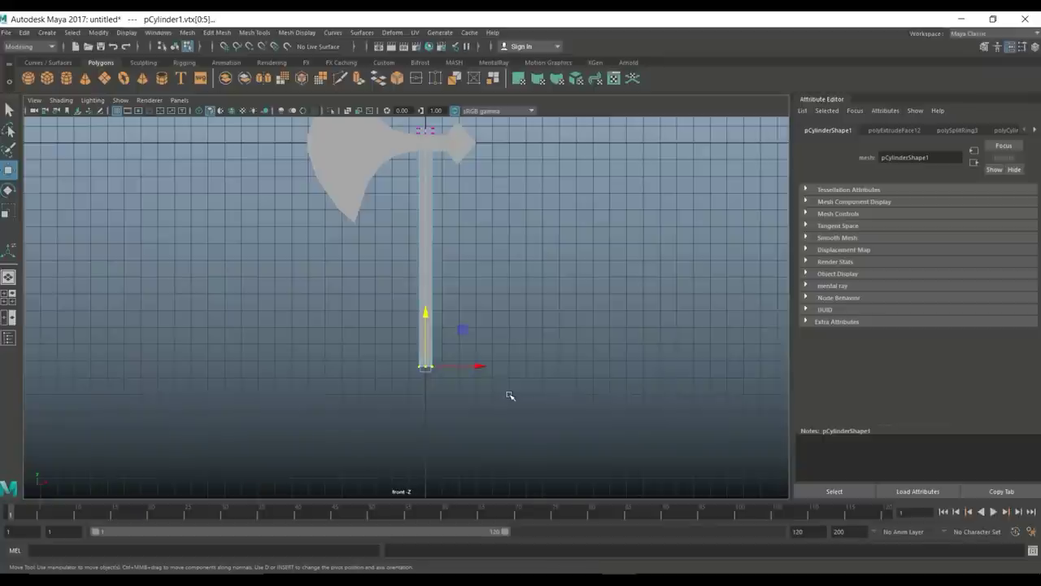
left_click_drag(425, 313, 426, 288)
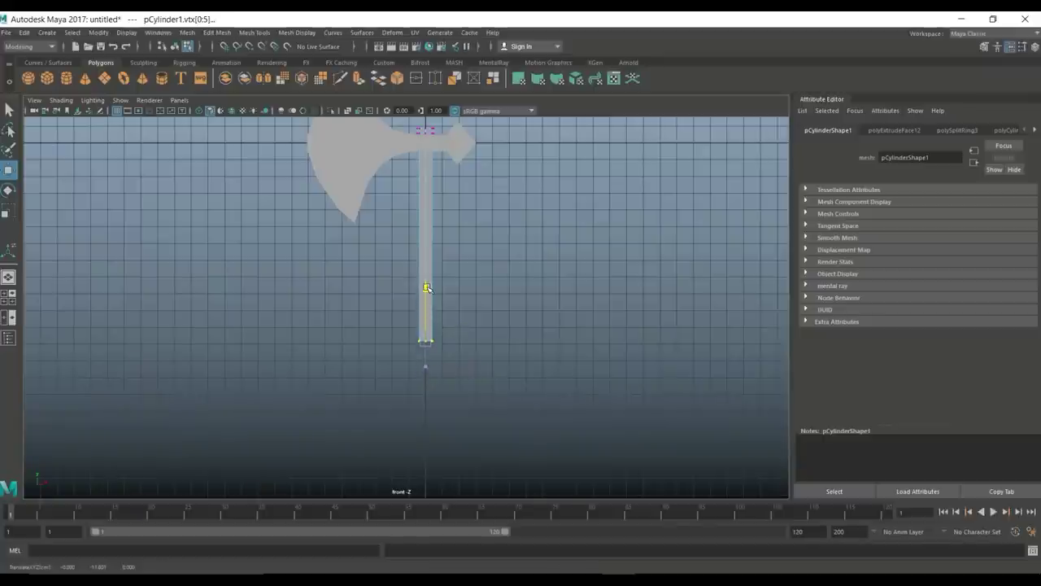
Step: In the perspective view, select the faces at the bottom end of the shaft in face mode
left_click(8, 298)
key("space")
key("f")
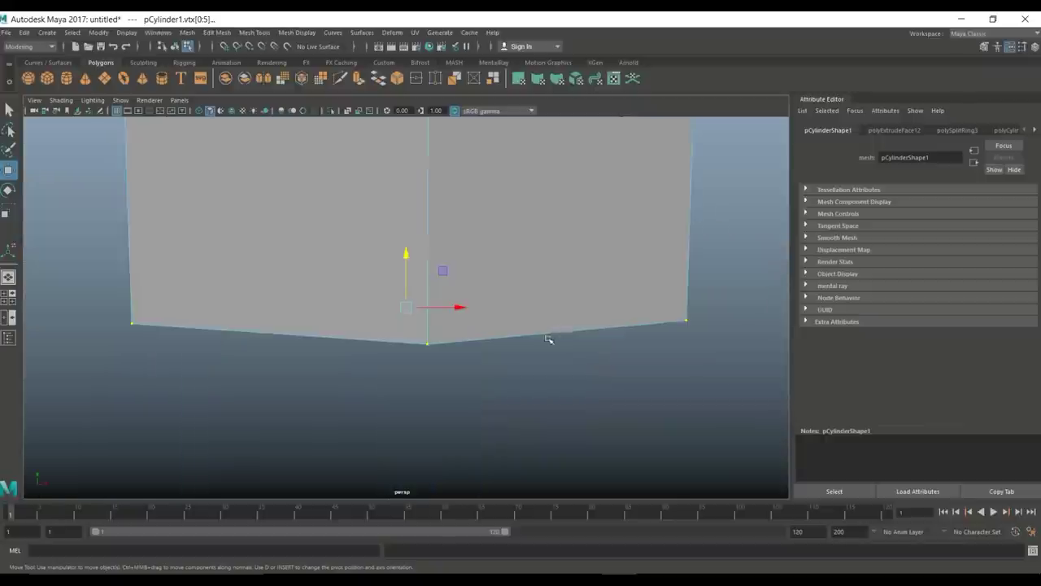
left_click_drag(502, 388, 488, 312, "alt")
right_click_drag(379, 242, 374, 278)
left_click(366, 260)
left_click(326, 318, "shift")
left_click(358, 370, "shift")
left_click(490, 304)
left_click(448, 240)
left_click(591, 355)
left_click_drag(591, 355, 616, 389, "alt")
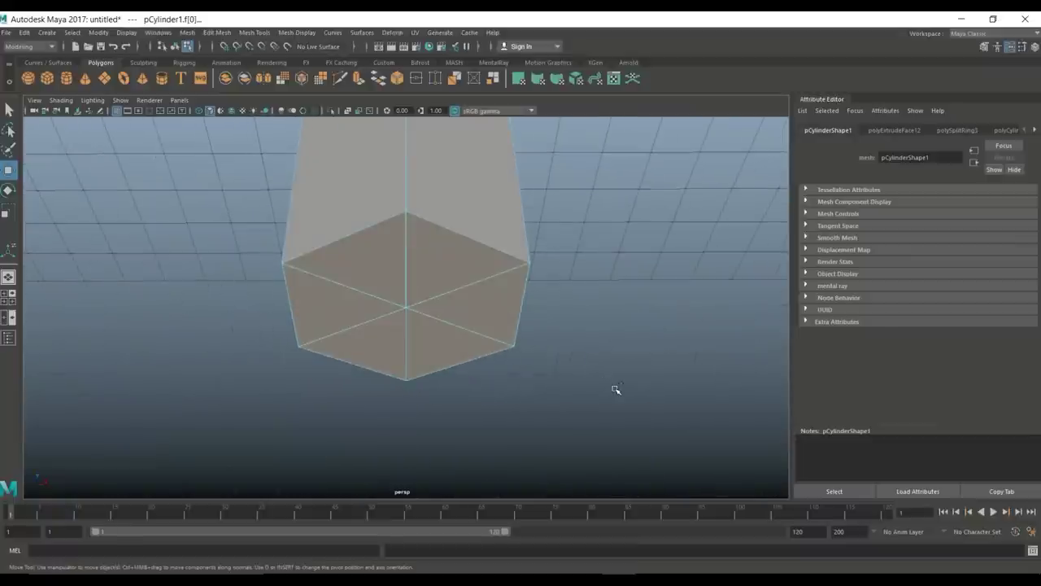
Step: Extrude the selected shaft faces and move the extrusion down along Y
key("ctrl+e")
key("w")
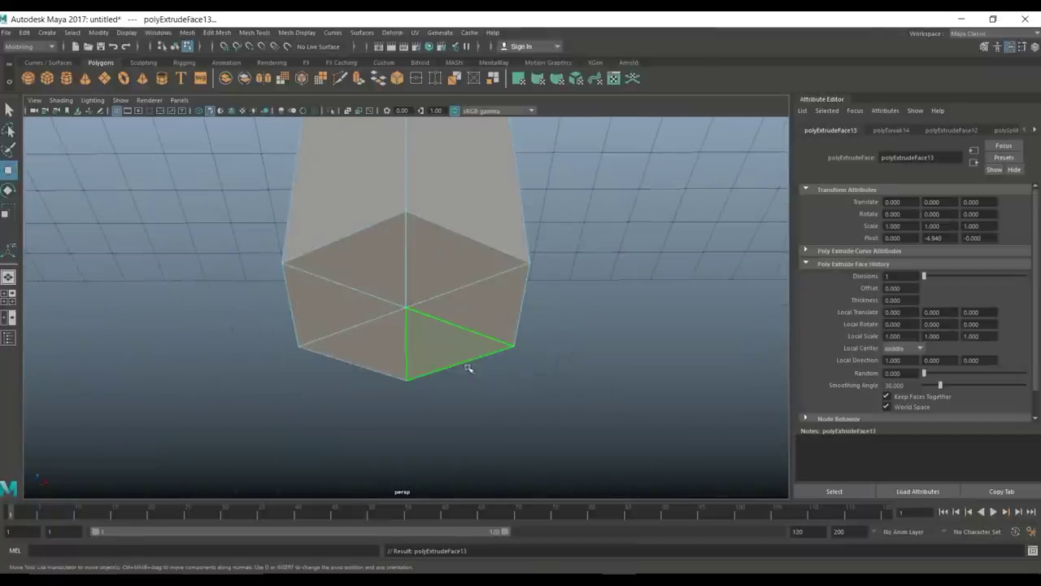
left_click_drag(468, 368, 537, 360, "alt")
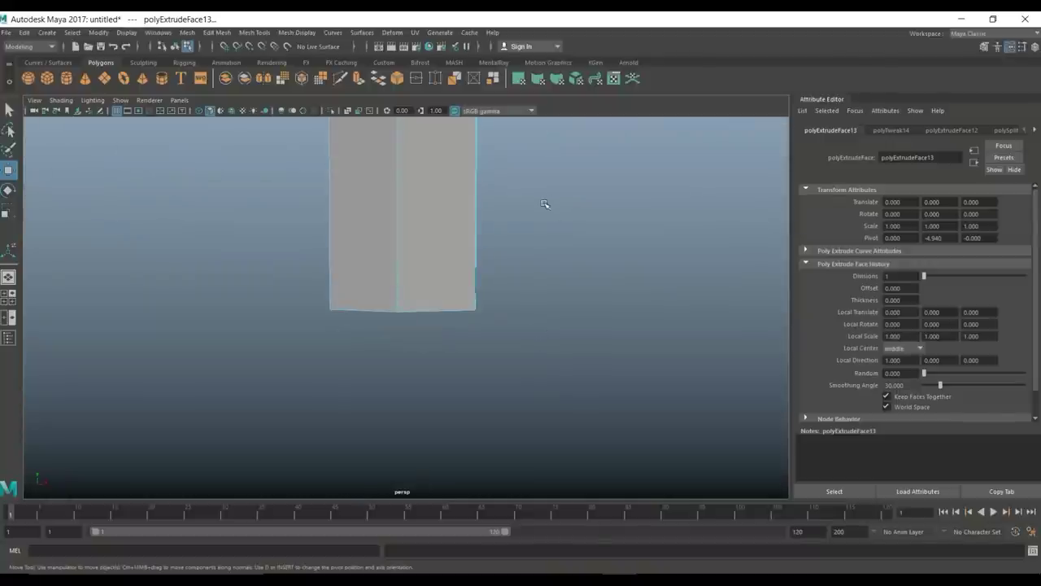
scroll(544, 251, "down", 6)
left_click_drag(407, 176, 410, 188)
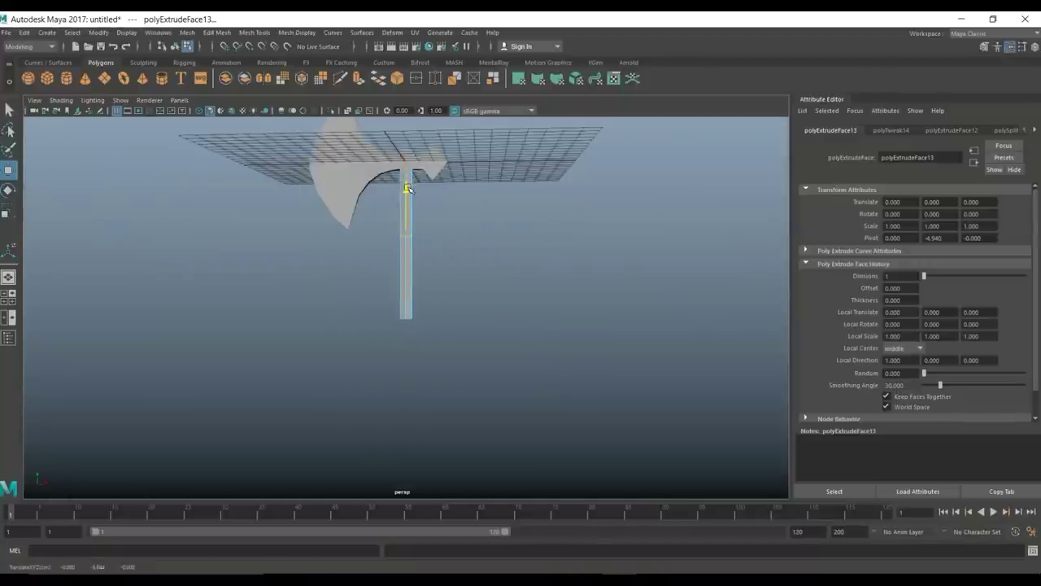
Step: Scale the extruded faces up slightly in the front view and try to rotate them to angle the handle end
left_click(8, 296)
key("space")
right_click_drag(297, 444, 503, 403, "alt")
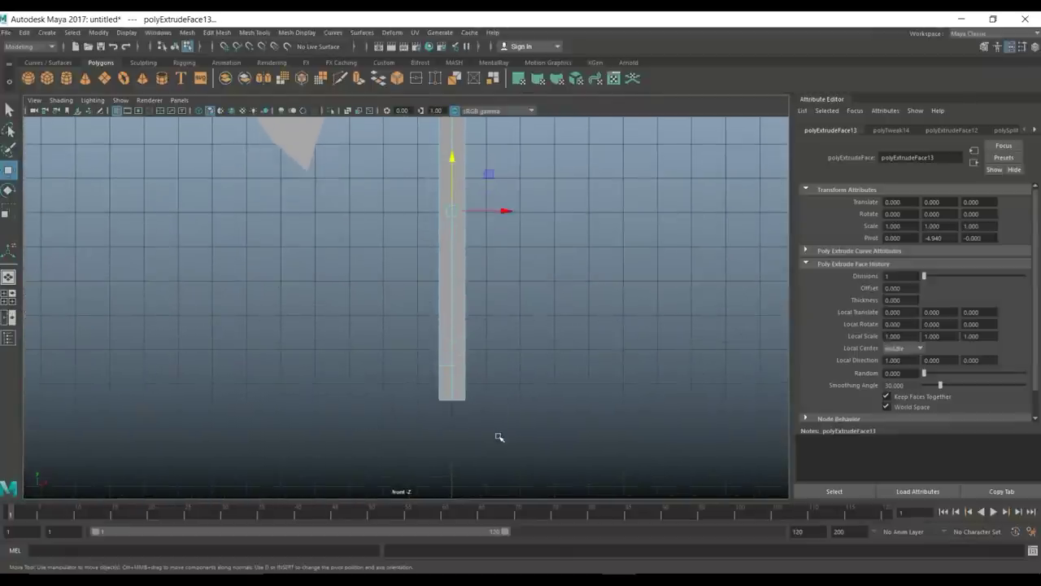
key("r")
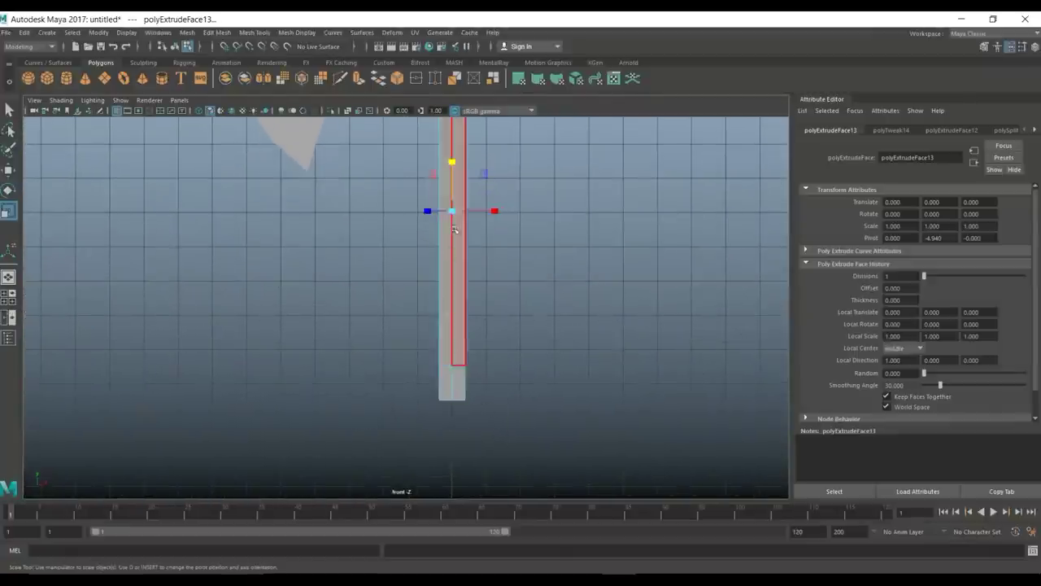
left_click_drag(451, 212, 474, 213)
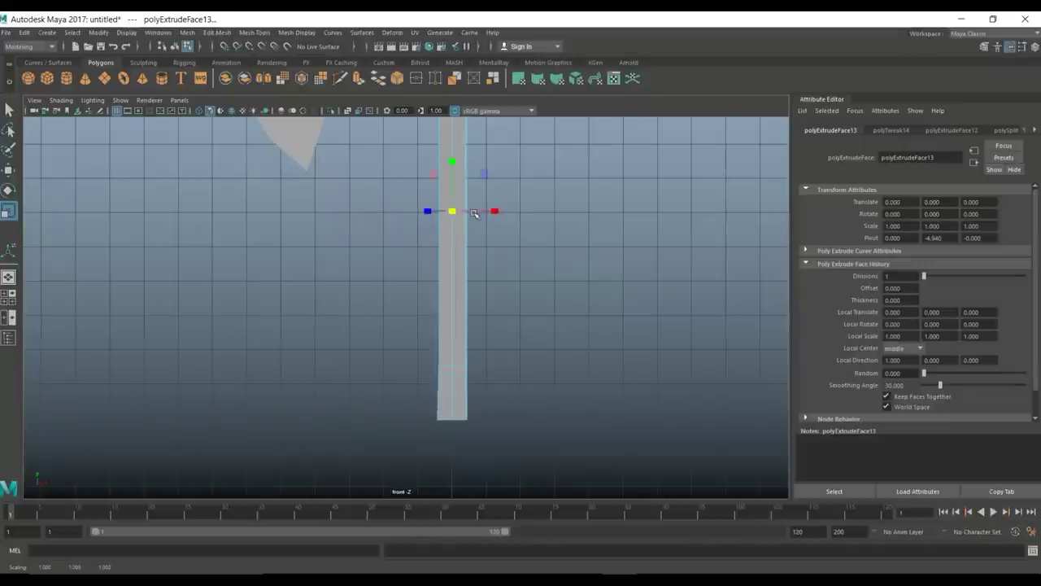
key("e")
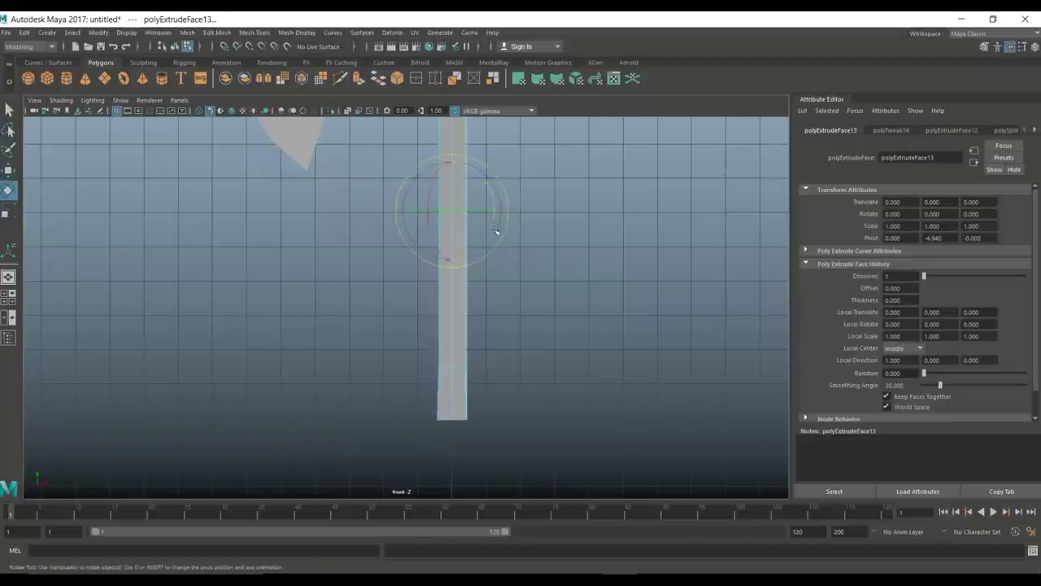
left_click_drag(498, 241, 489, 246)
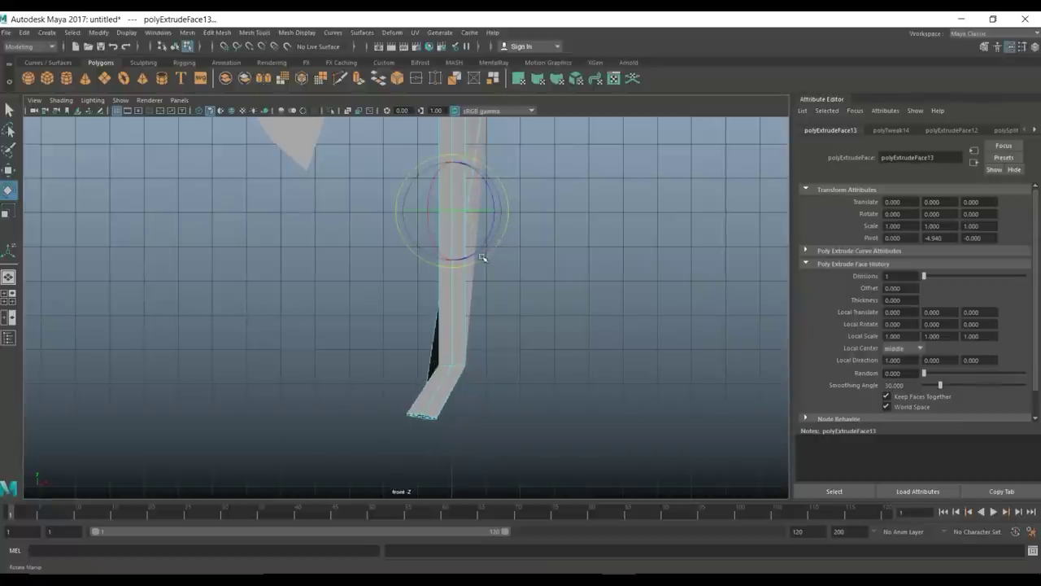
Step: Undo the rotation, scaling, move and extrusion of the shaft's end faces
key("ctrl+z")
key("ctrl+z")
key("ctrl+z")
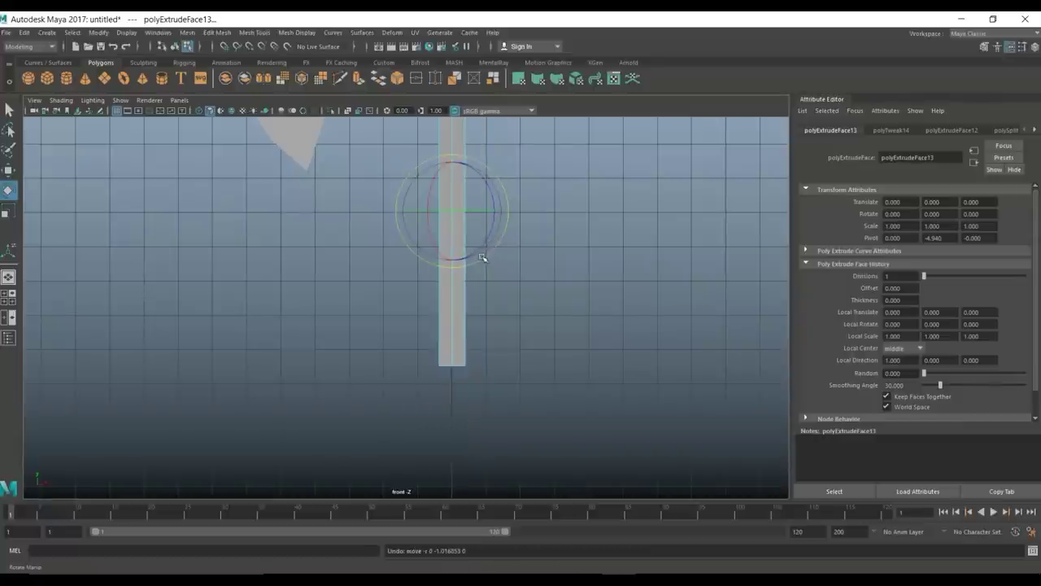
key("ctrl+z")
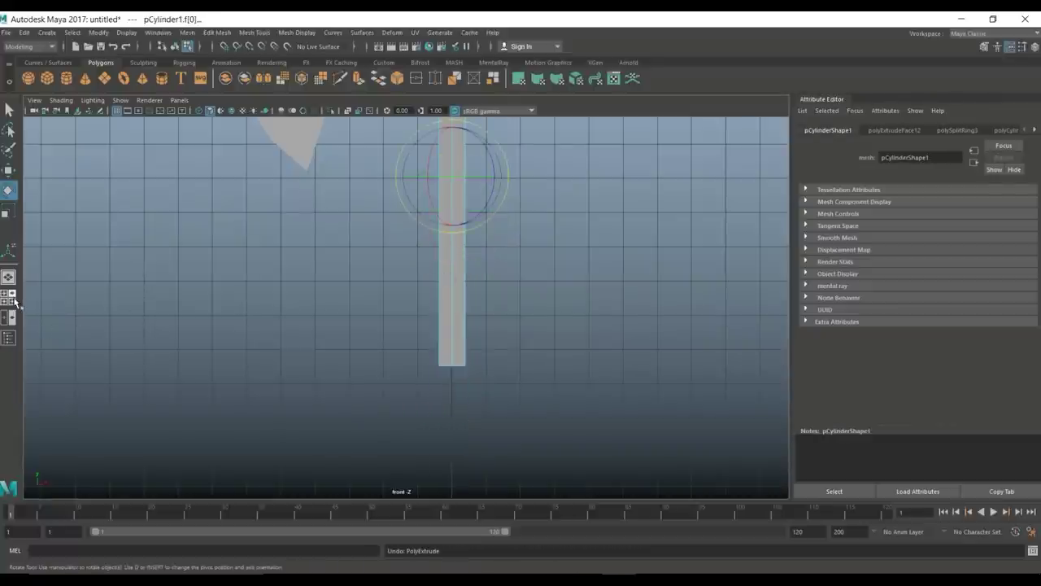
Step: Clear the face selection and examine the shaft and axe head from several angles in wireframe display
left_click(15, 302)
key("space")
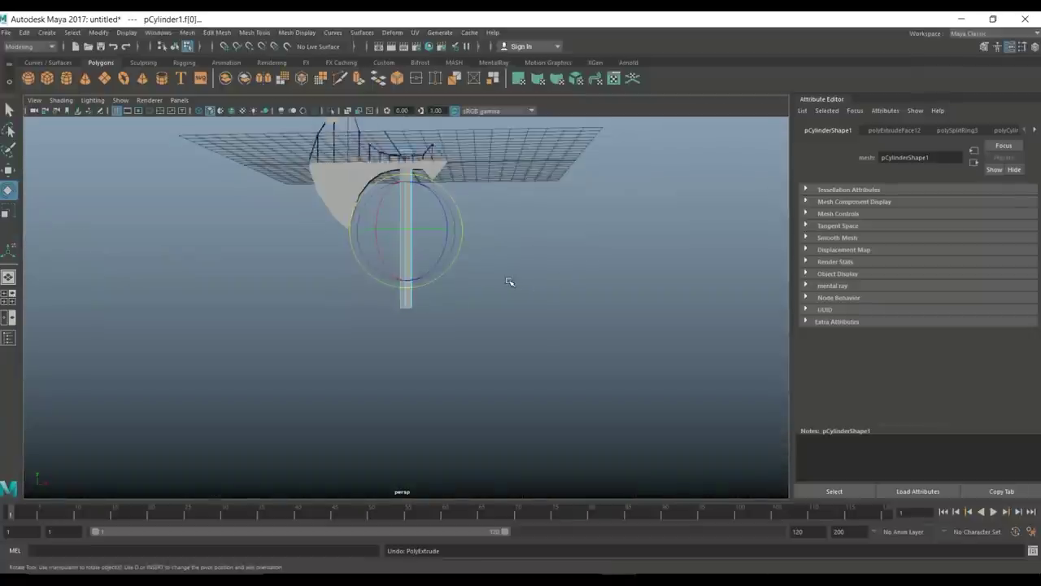
key("4")
left_click_drag(541, 318, 396, 323, "alt")
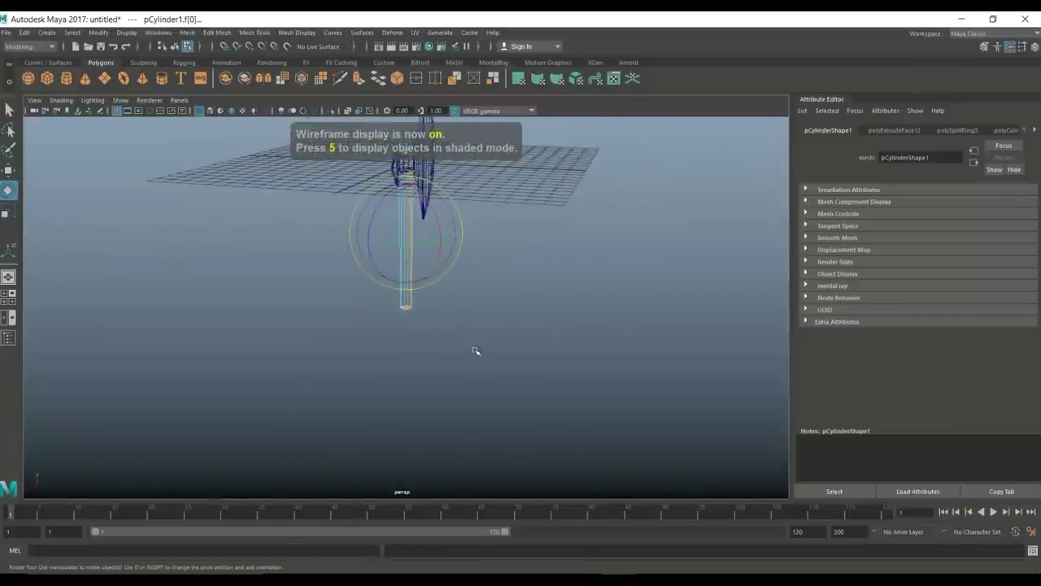
left_click(474, 351)
left_click_drag(488, 305, 642, 323, "alt")
scroll(493, 355, "up", 5)
scroll(641, 323, "down", 4)
left_click_drag(629, 358, 587, 388, "alt")
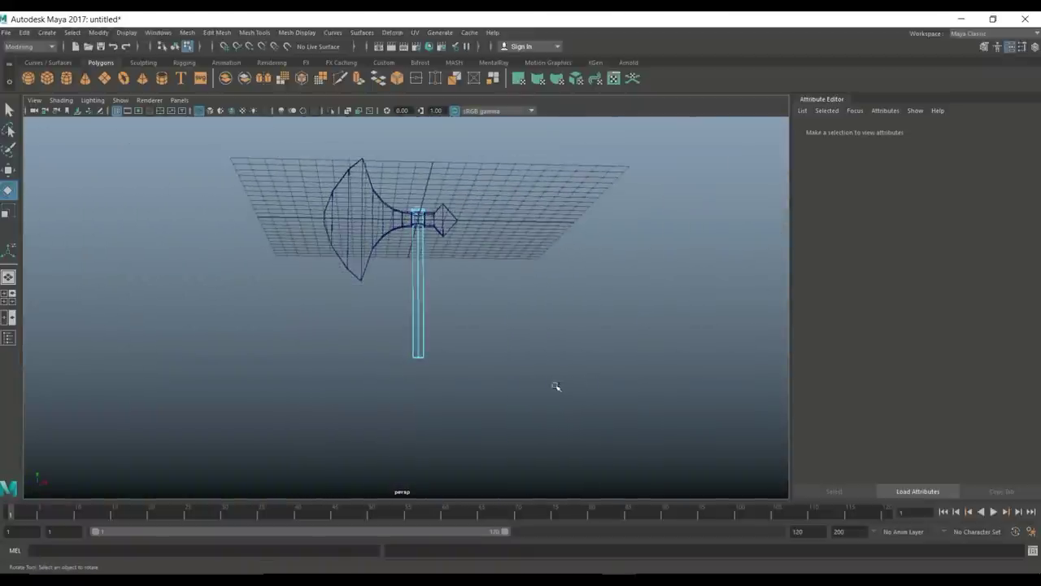
Step: Return to shaded display and select only the six triangular cap faces at the shaft's bottom end
key("5")
scroll(483, 388, "up", 5)
mouse_move(477, 381)
left_mouse_down("alt")
mouse_move(488, 363)
mouse_move(479, 348)
left_mouse_up("alt")
left_click(476, 381)
left_click_drag(473, 383, 390, 258, "alt")
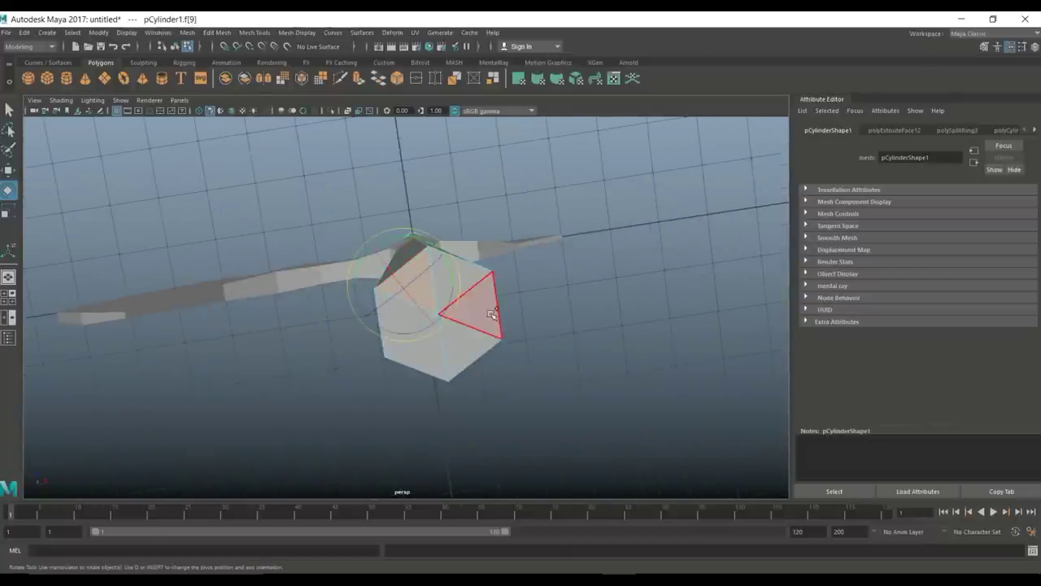
double_click(445, 358)
scroll(476, 263, "up", 5)
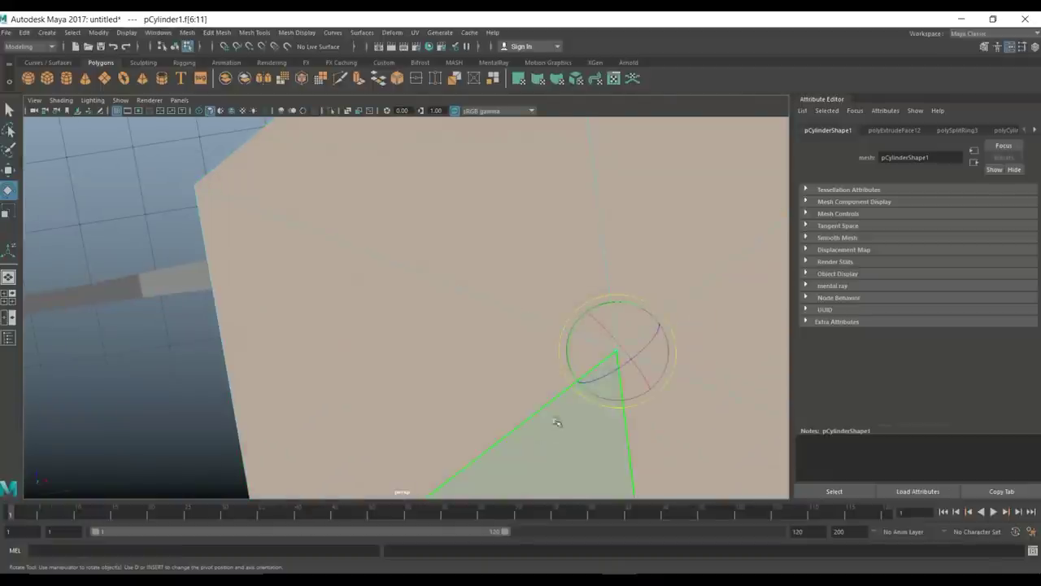
scroll(558, 421, "down", 5)
left_click_drag(581, 412, 602, 426, "alt")
scroll(610, 446, "down", 5)
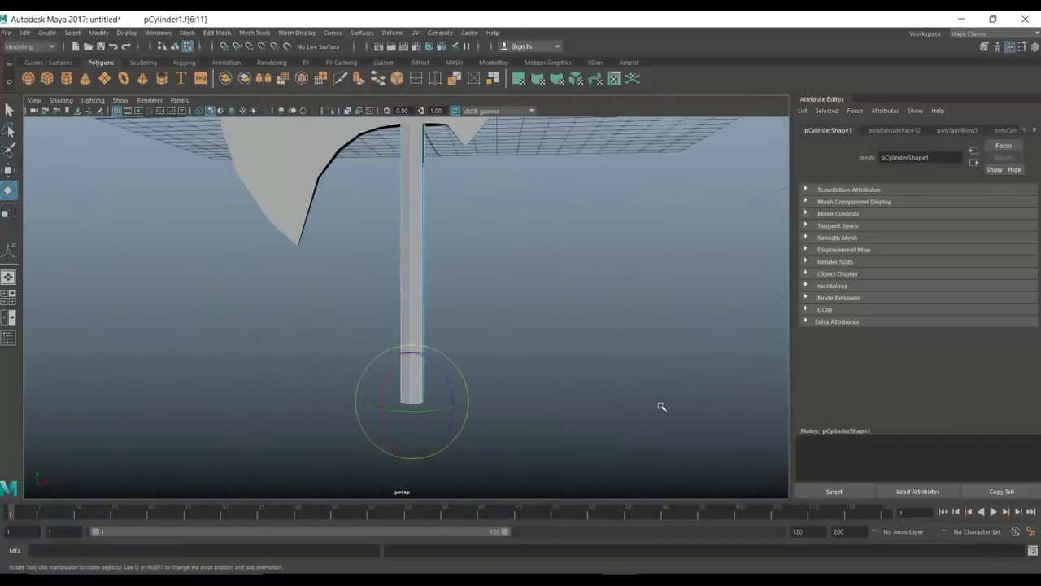
Step: Extrude the bottom cap faces, move them down a short distance along Y, and scale them up slightly to flare the end
key("ctrl+e")
key("w")
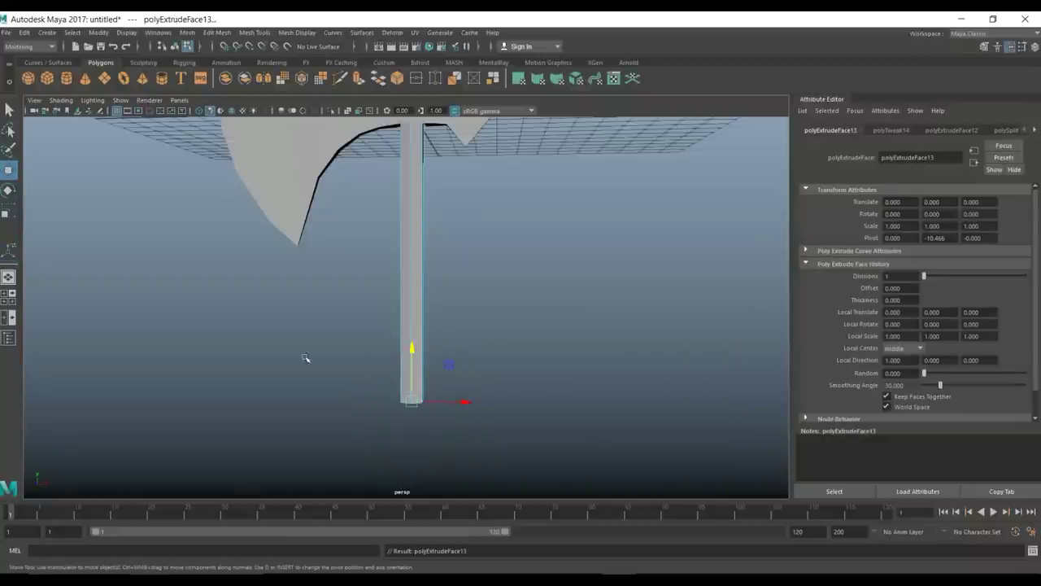
left_click_drag(414, 348, 414, 358)
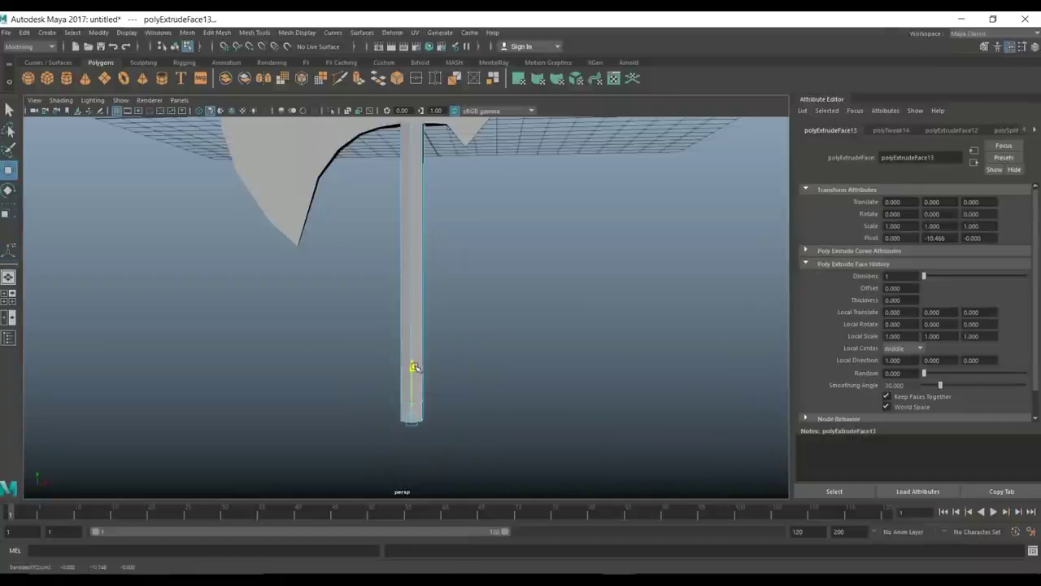
key("r")
left_click_drag(414, 421, 421, 423)
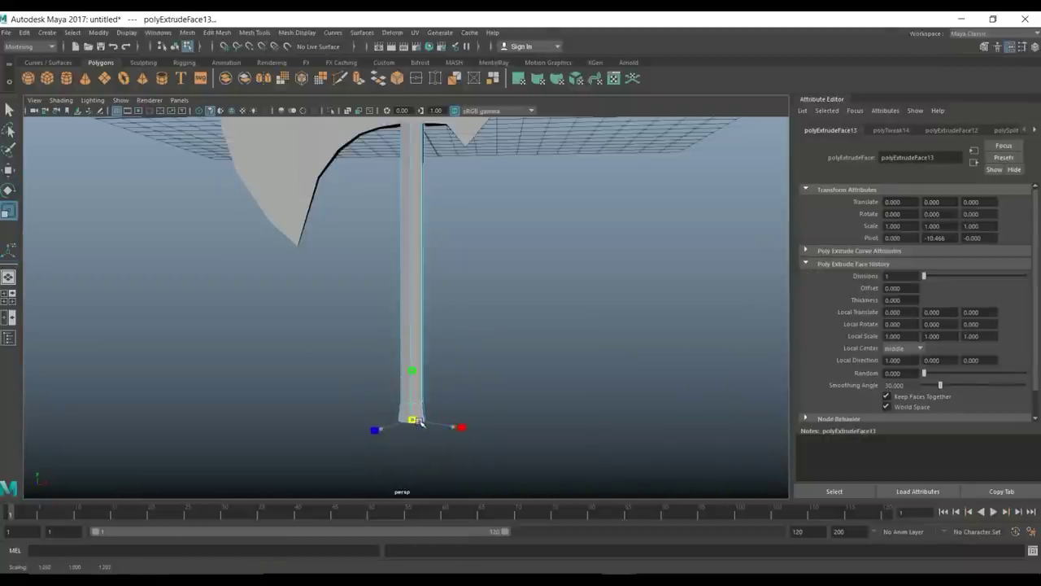
Step: In the front view, tilt the shaft's bottom end faces about Z and shift them slightly toward the blade side
key("space")
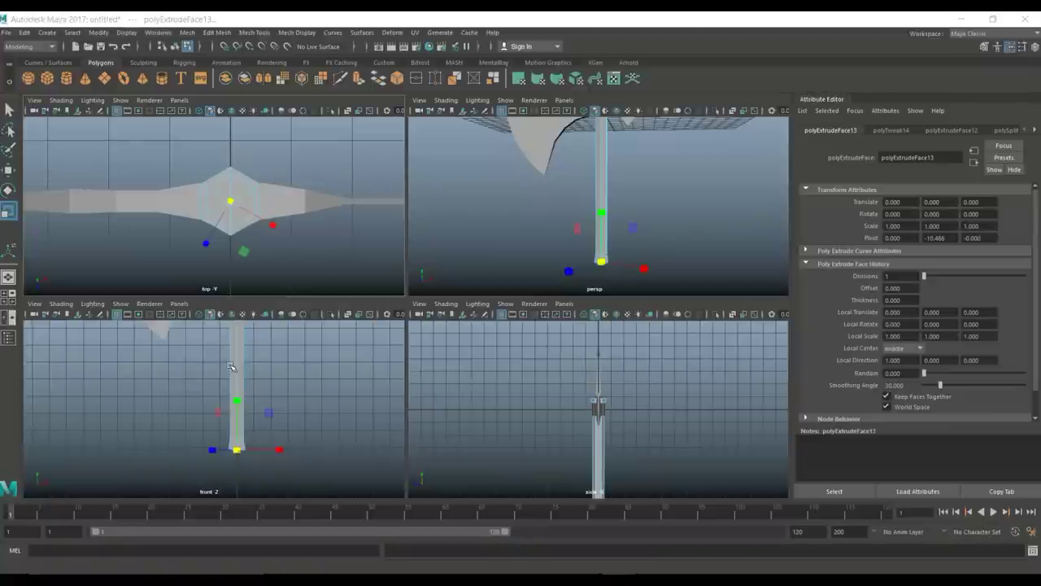
key("space")
left_click_drag(309, 384, 333, 378, "alt")
mouse_move(333, 385)
middle_mouse_down("alt")
mouse_move(321, 298)
mouse_move(339, 342)
mouse_move(320, 373)
mouse_move(329, 400)
middle_mouse_up("alt")
scroll(334, 341, "up", 2)
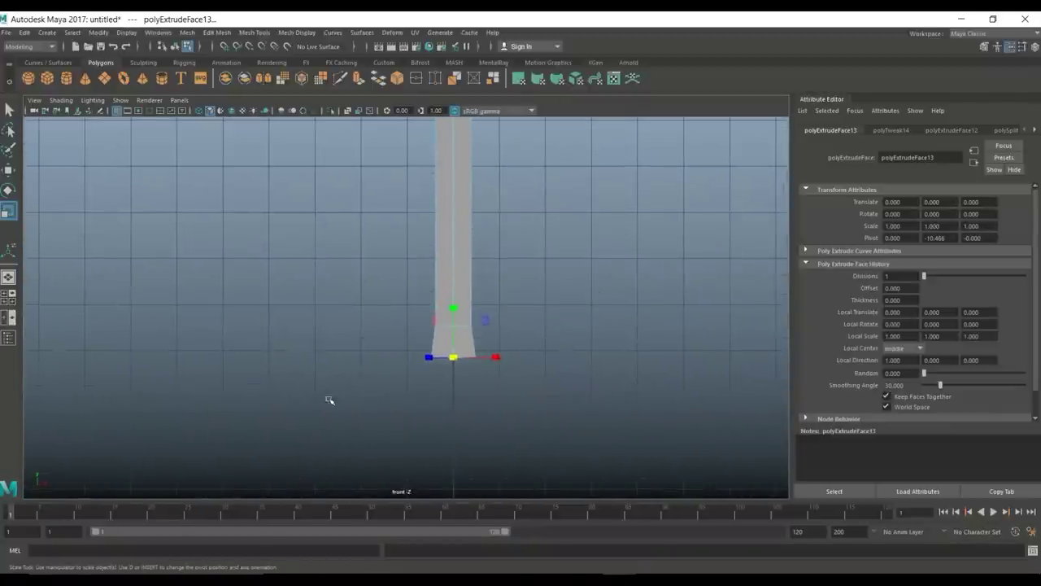
key("e")
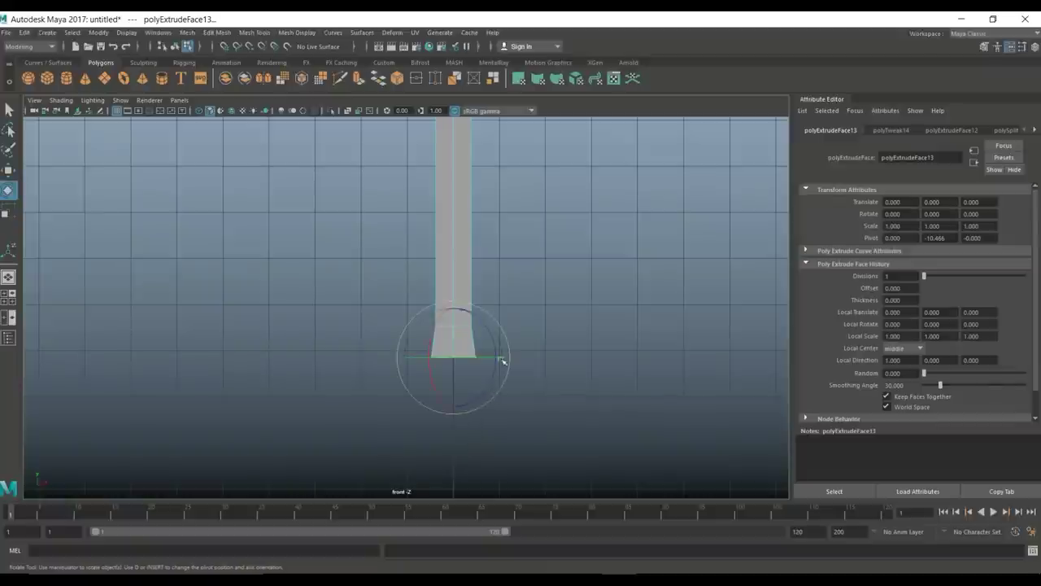
left_click_drag(509, 372, 508, 375)
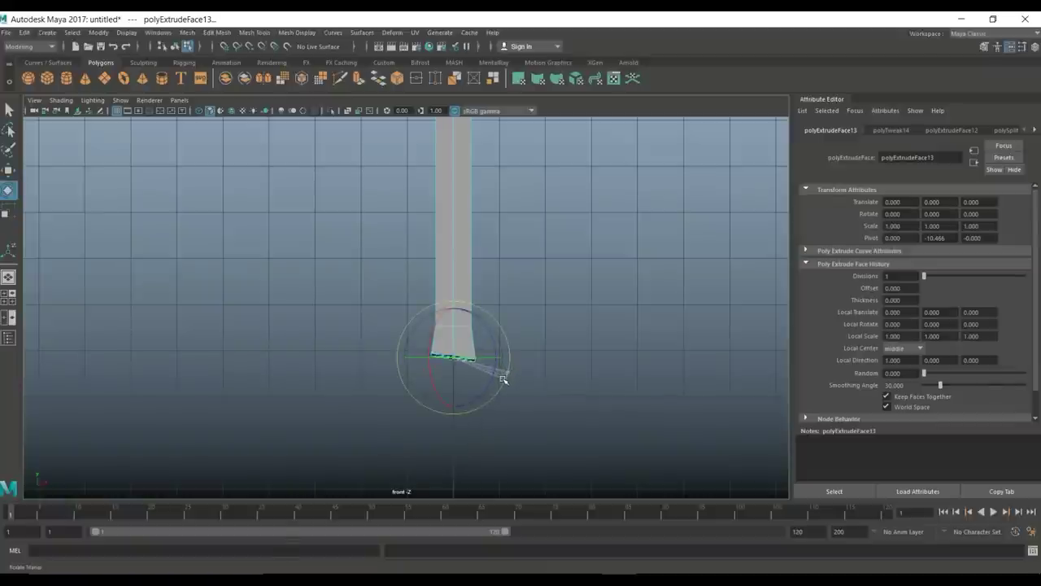
key("ctrl+z")
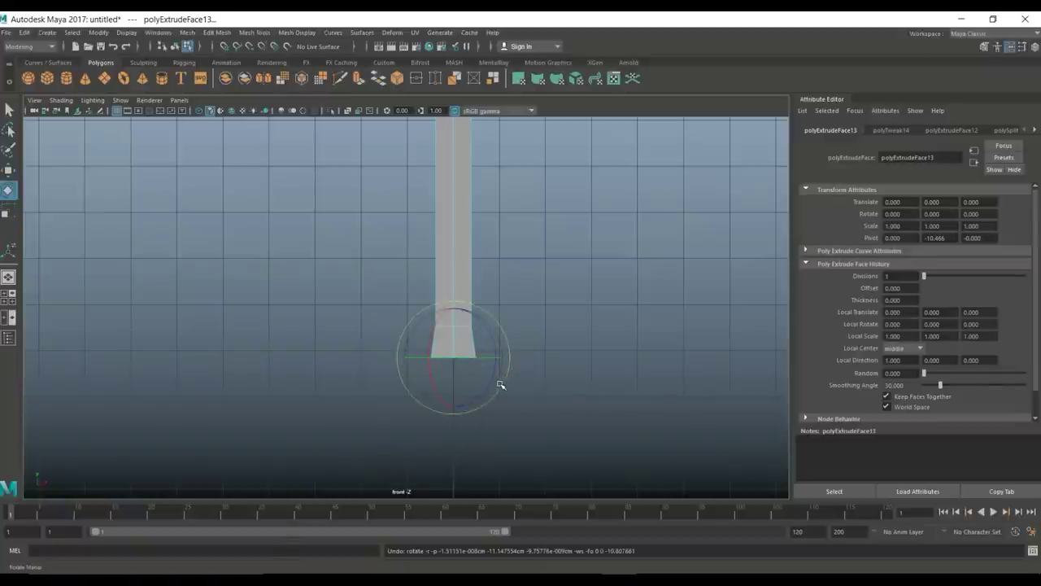
left_click_drag(494, 350, 493, 362)
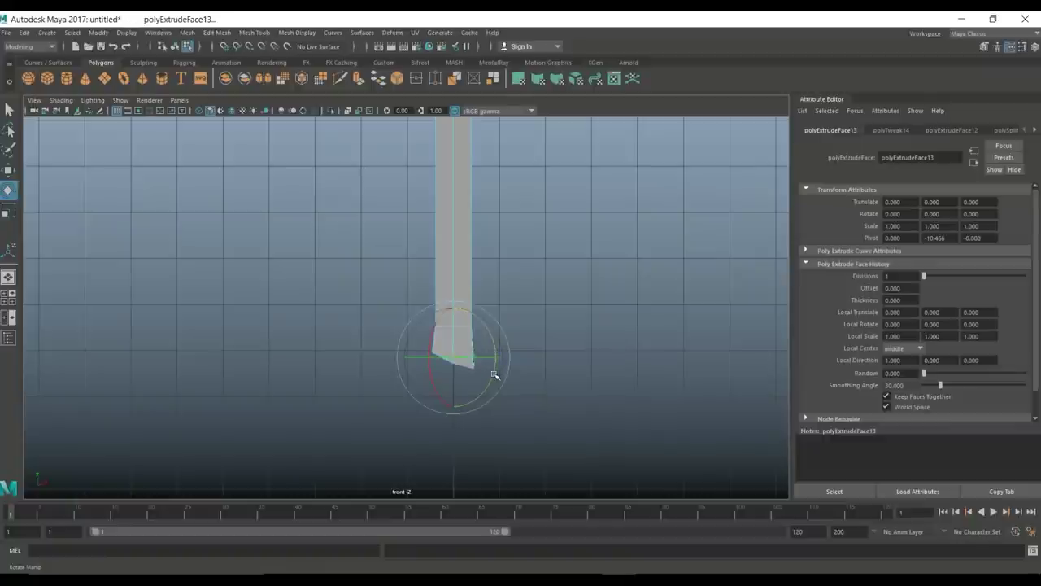
key("w")
left_click_drag(457, 359, 447, 361)
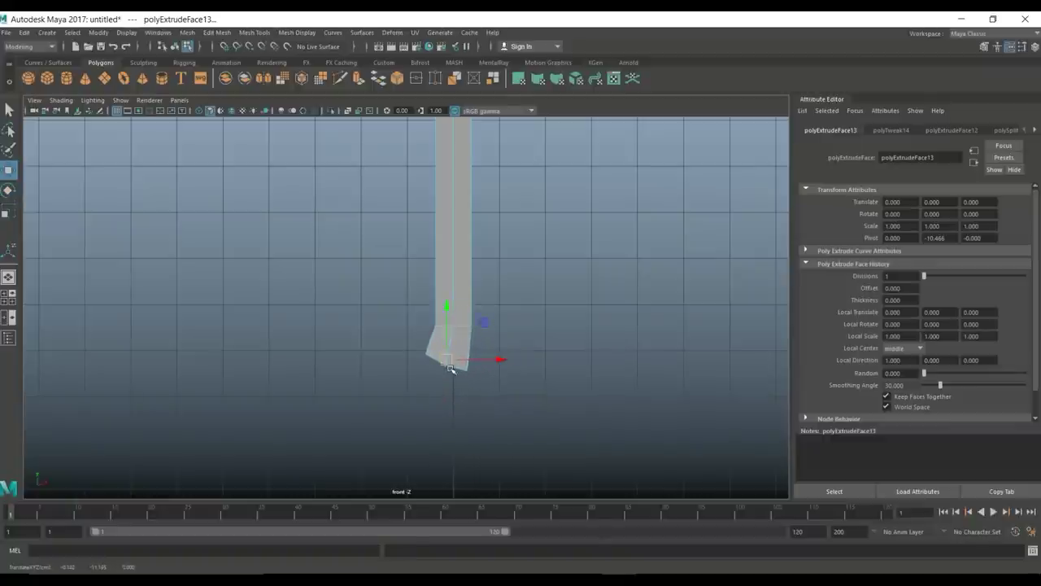
Step: Extrude the tilted end faces, move them down, scale them up slightly and offset them toward the blade side
key("ctrl+e")
key("w")
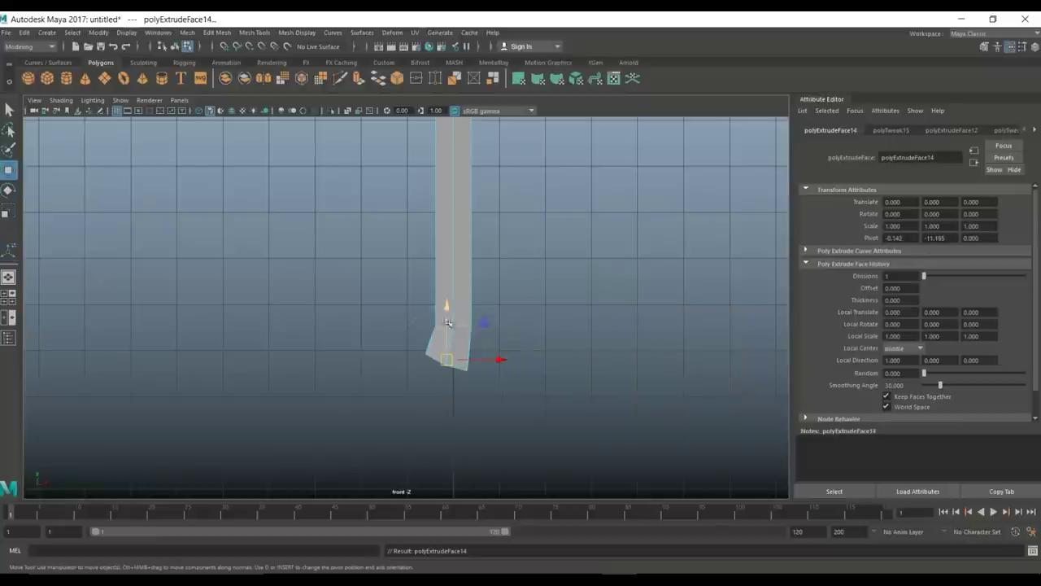
left_click_drag(446, 308, 440, 347)
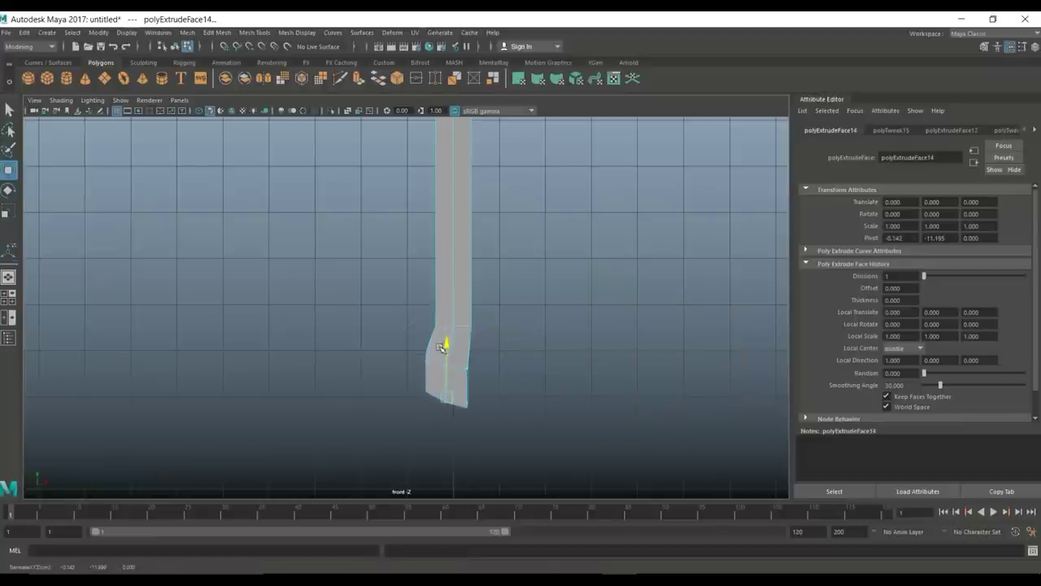
key("r")
left_click(449, 398)
left_click_drag(449, 399, 478, 396)
key("w")
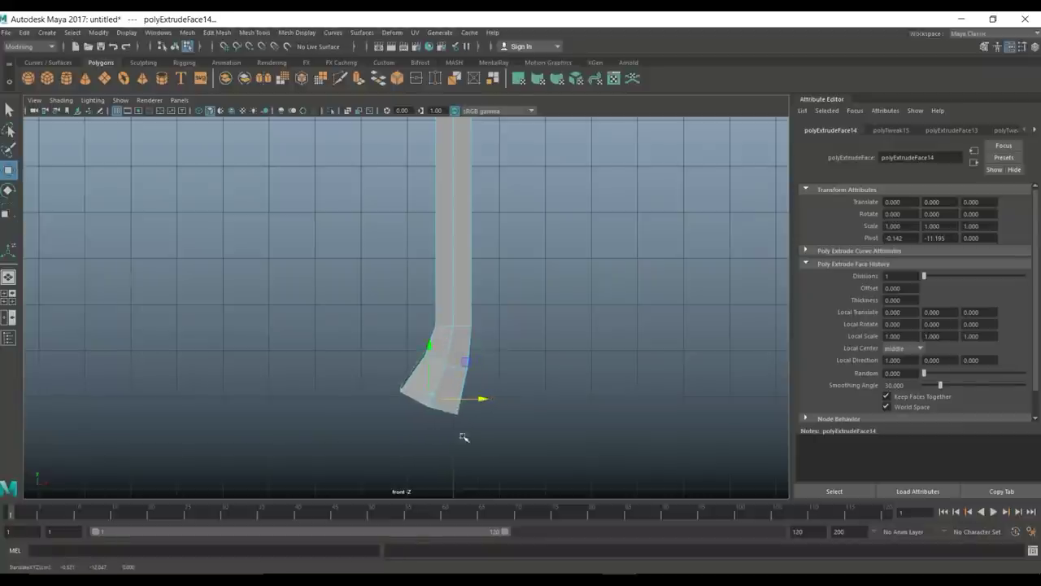
Step: Extrude the end faces once more, lower and enlarge them, and shift them further toward the blade to finish the flared foot
key("ctrl+e")
key("w")
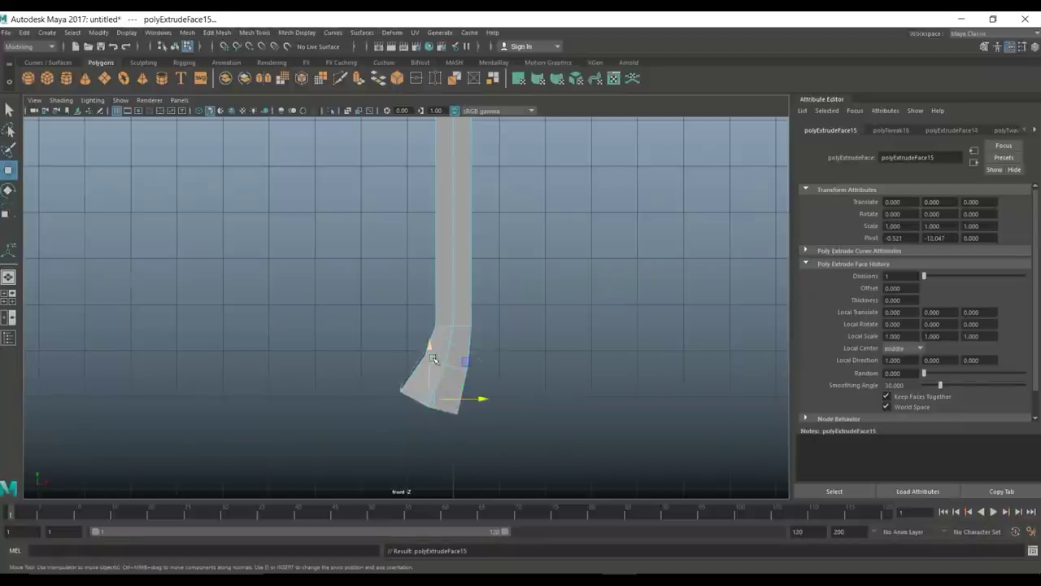
left_click_drag(431, 349, 429, 401)
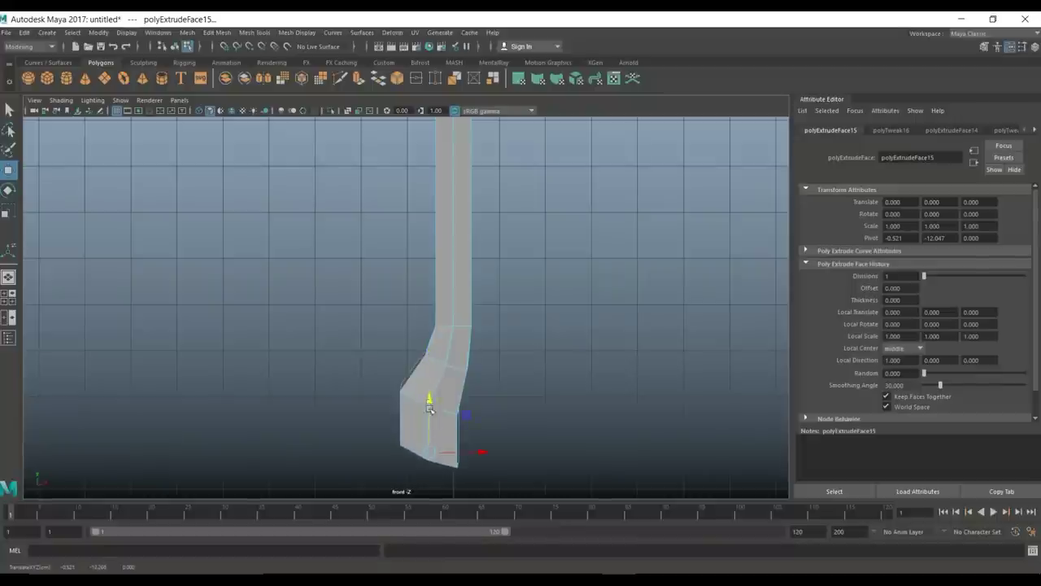
key("r")
left_click_drag(430, 452, 456, 454)
key("w")
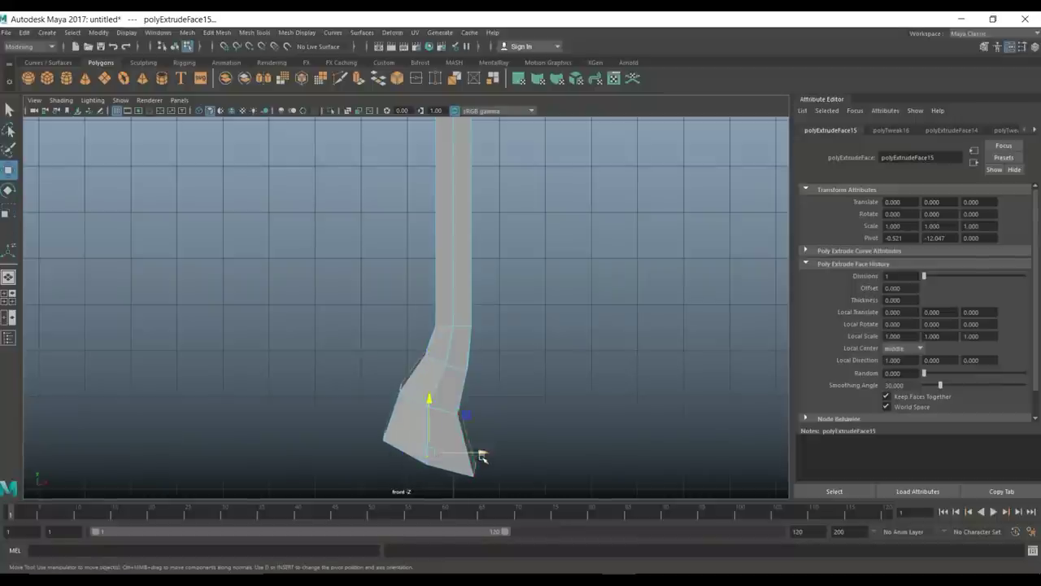
left_click_drag(476, 453, 449, 449)
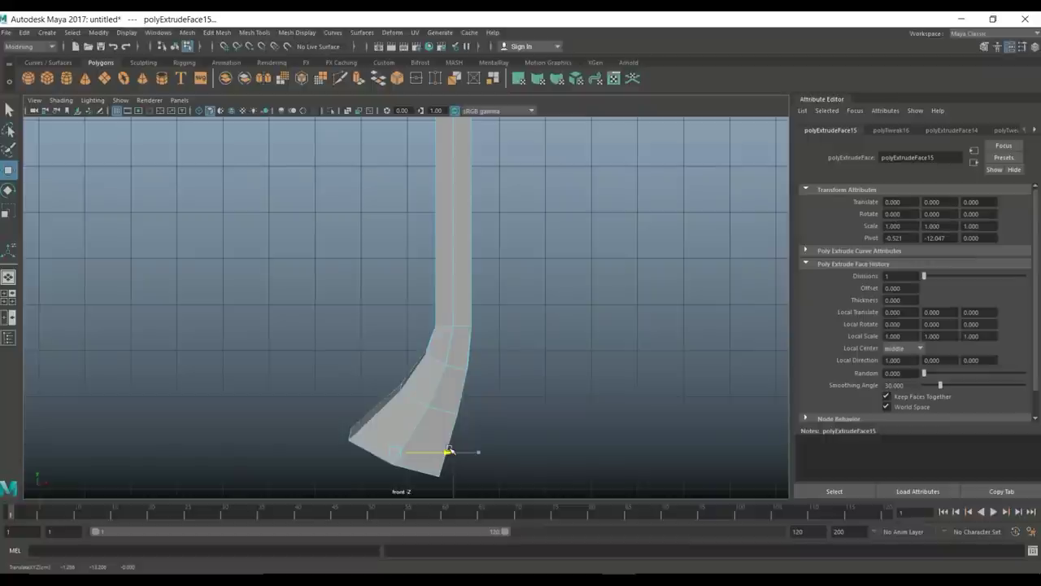
Step: Set the Insert Edge Loop tool to multiple edge loops and add five evenly spaced loops along the straight shaft
scroll(448, 449, "down", 6)
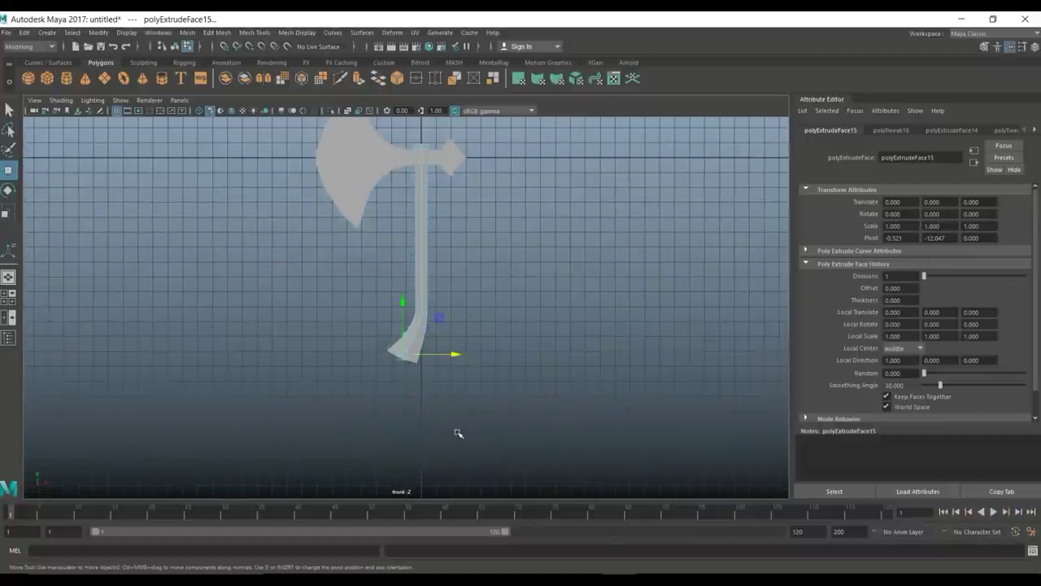
scroll(486, 388, "up", 3)
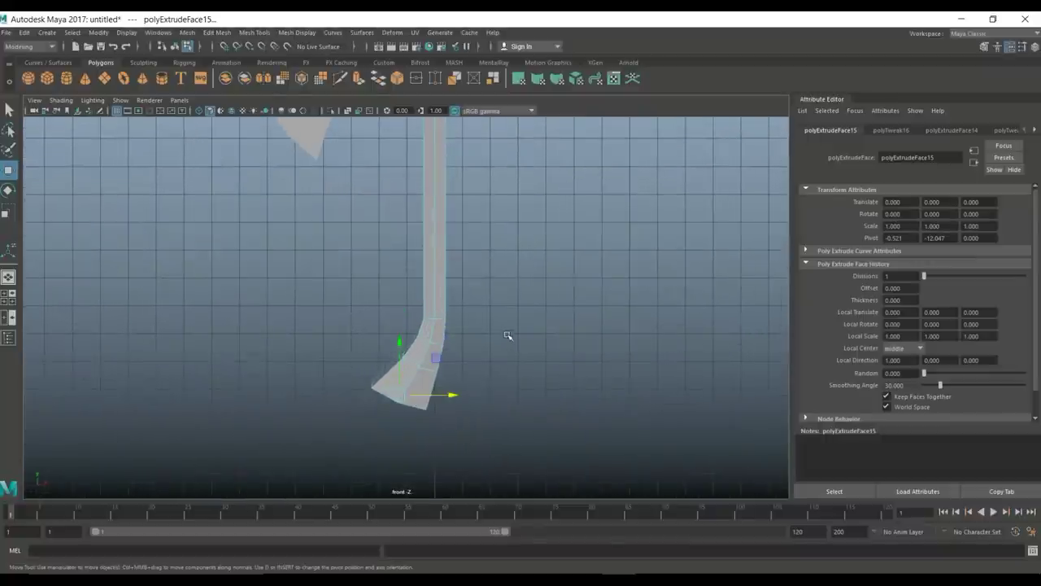
scroll(506, 340, "down", 4)
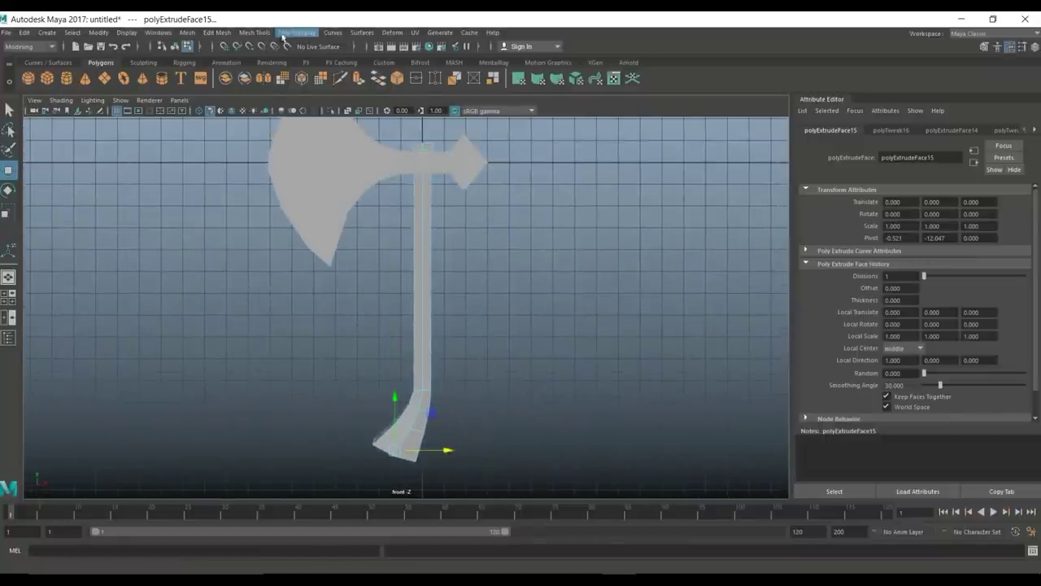
left_click(254, 33)
left_click(358, 115)
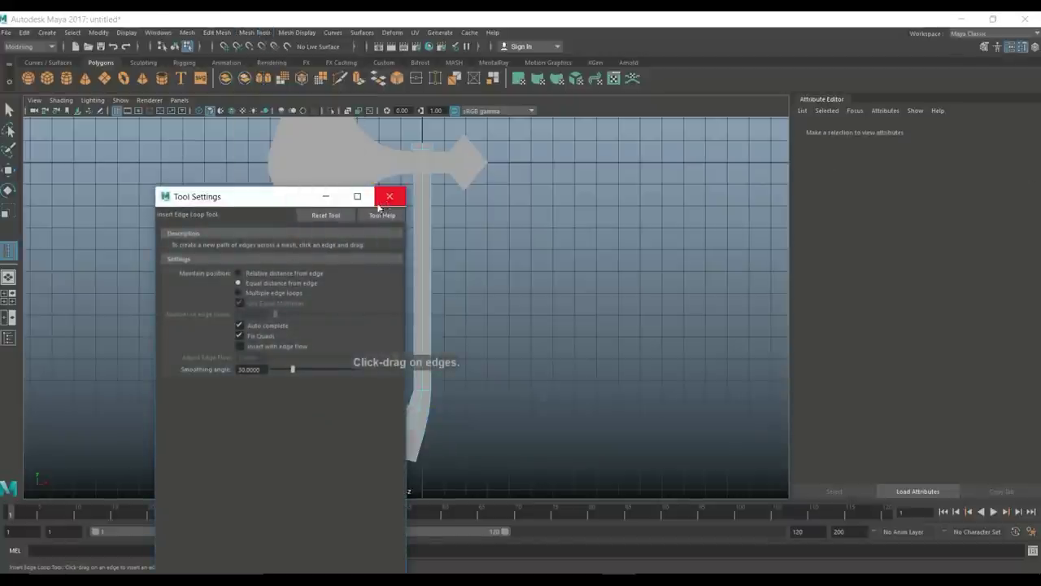
left_click(238, 293)
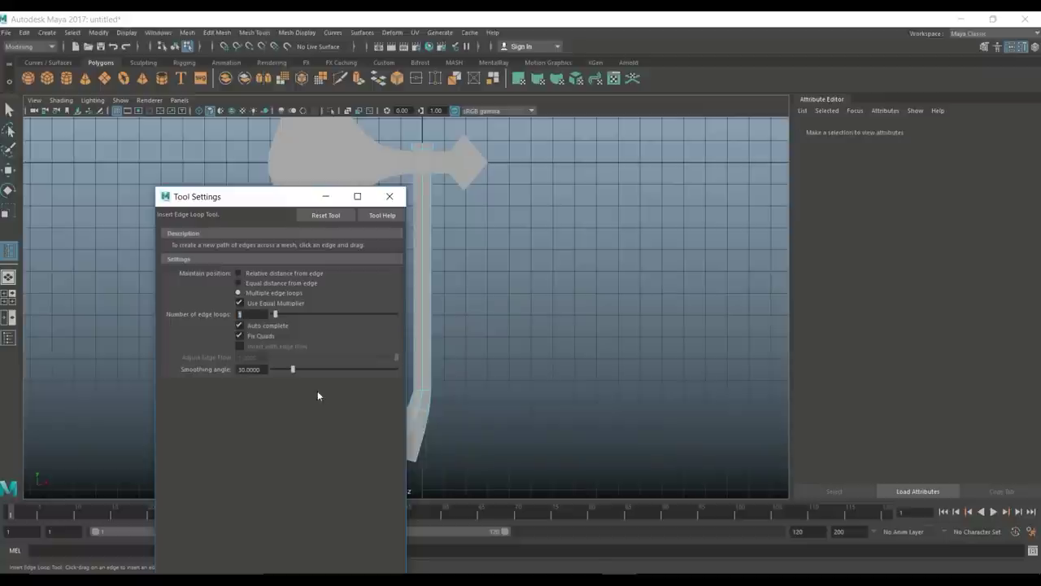
left_click(390, 196)
left_click(423, 279)
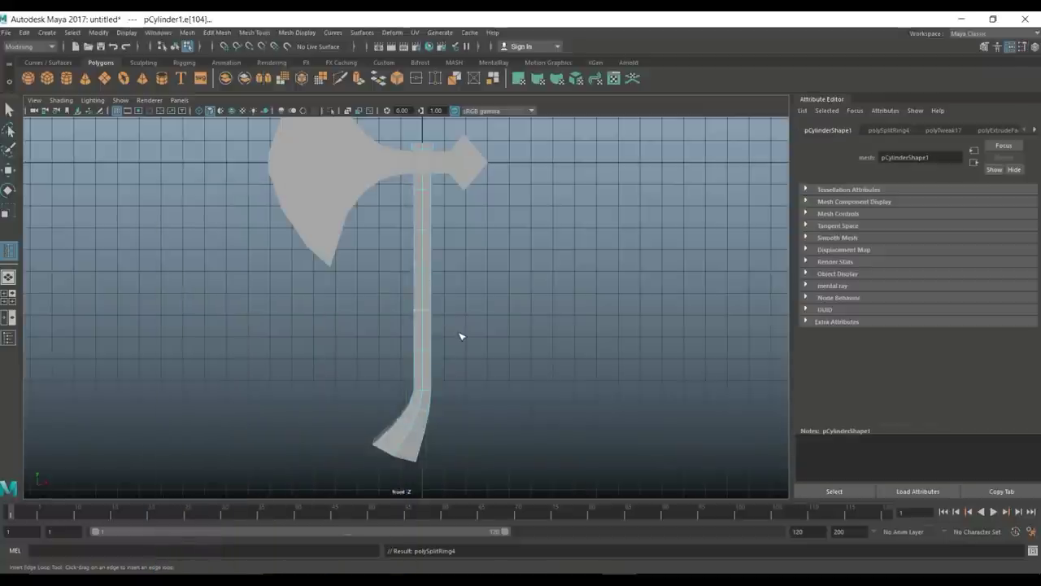
Step: In vertex mode, shift the three lower inserted vertex rows of the shaft along X, slightly away from the blade
middle_click_drag(462, 322, 466, 349, "alt")
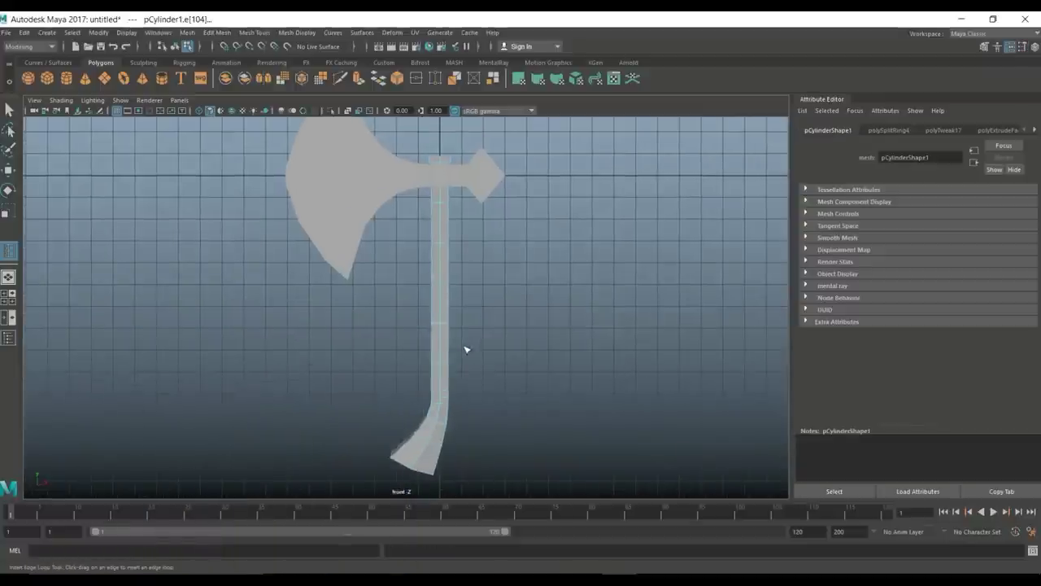
scroll(474, 391, "up", 3)
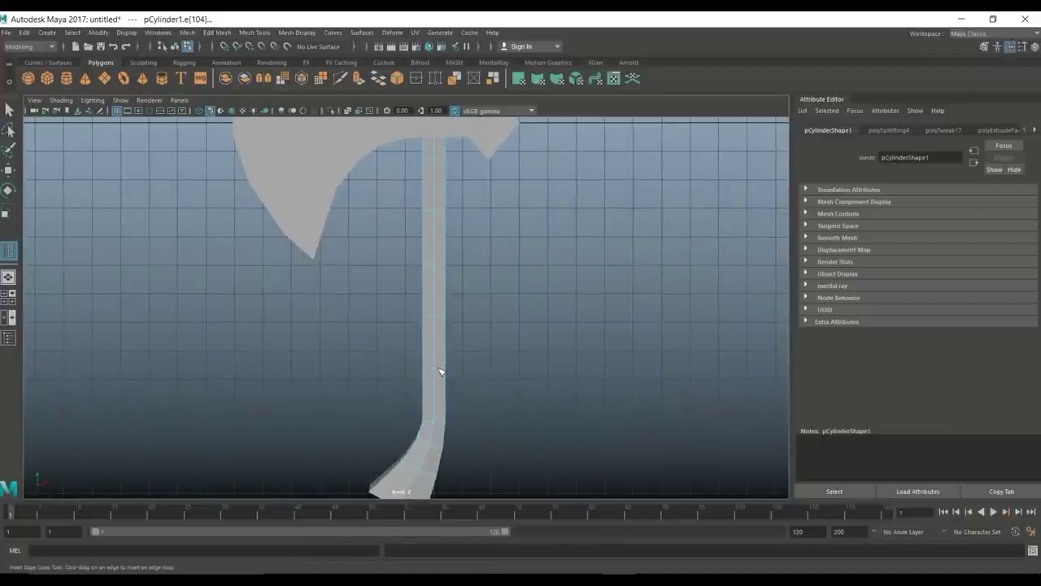
right_click_drag(431, 263, 383, 263)
left_click_drag(491, 388, 493, 368)
key("w")
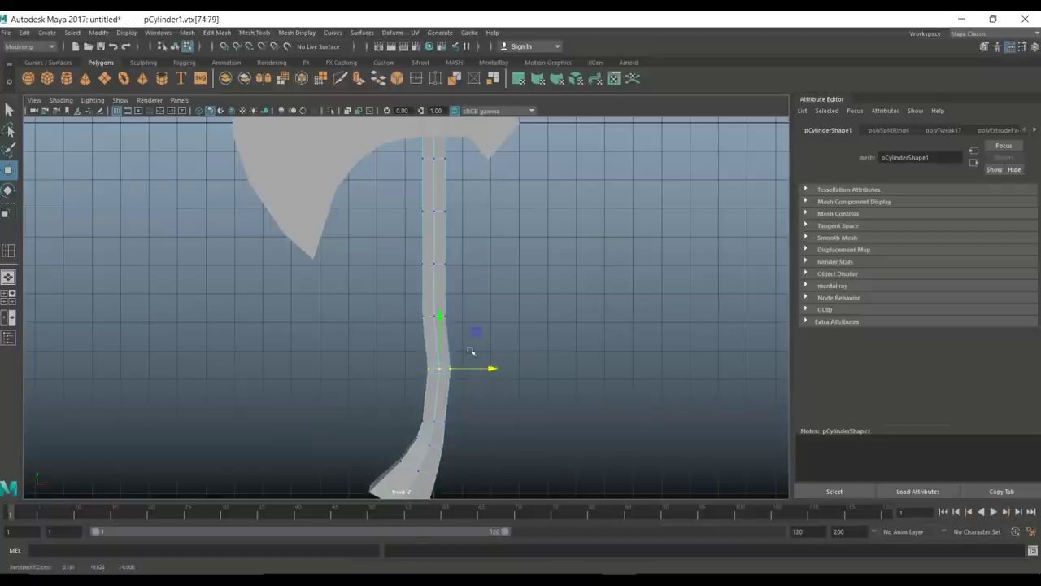
left_click_drag(398, 304, 494, 316)
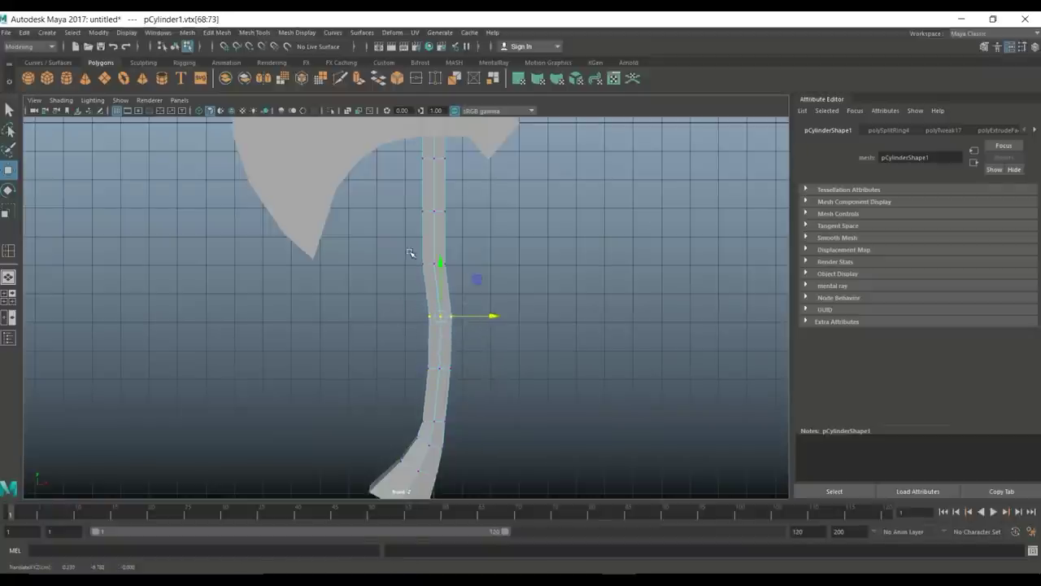
left_click_drag(414, 254, 486, 270)
Step: Shift the two upper vertex rows toward the blade and ease the middle rows back to form a smooth S-curved handle
left_click_drag(410, 152, 482, 159)
left_click_drag(409, 201, 481, 211)
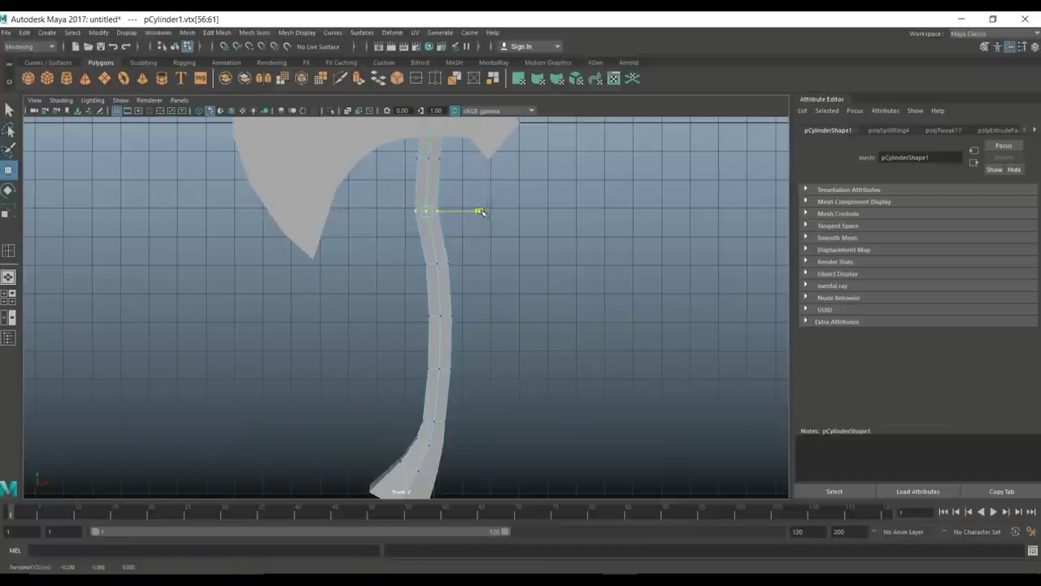
left_click_drag(398, 251, 483, 263)
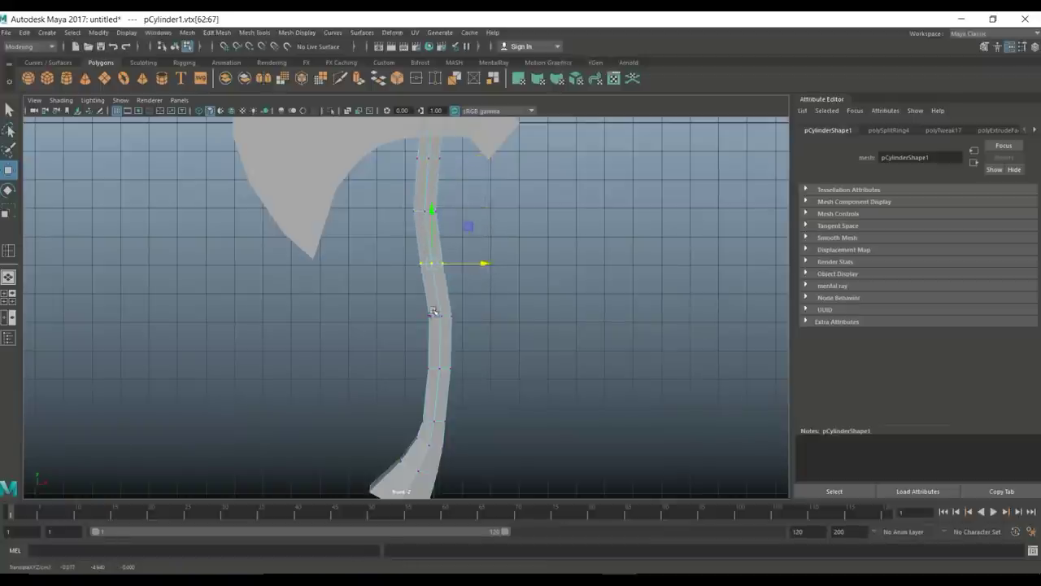
left_click_drag(417, 310, 492, 318)
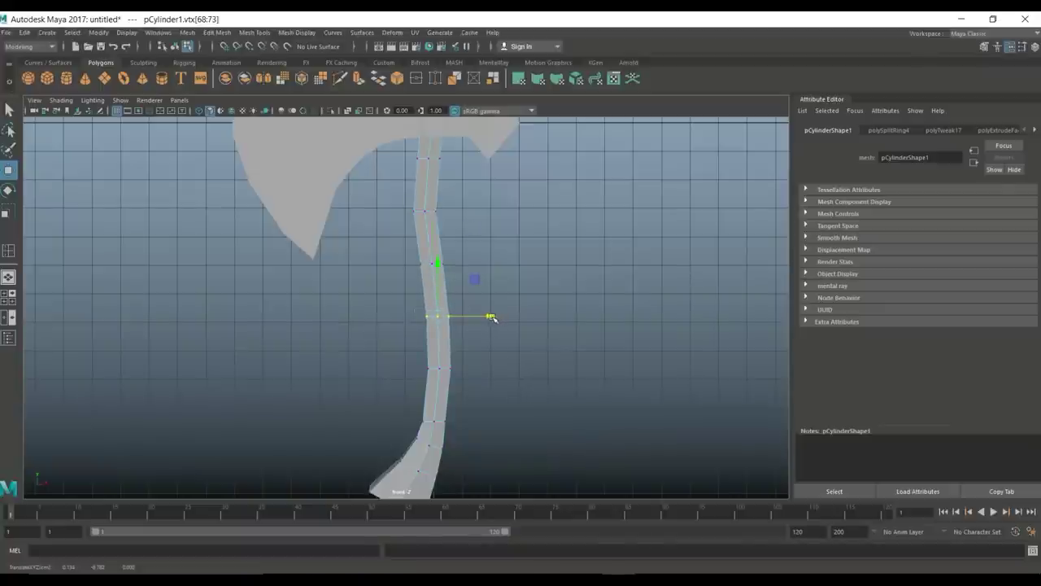
left_click(512, 350)
Step: Inspect the curved handle in the perspective view, return to object mode and select both the axe head and handle
scroll(512, 365, "down", 6)
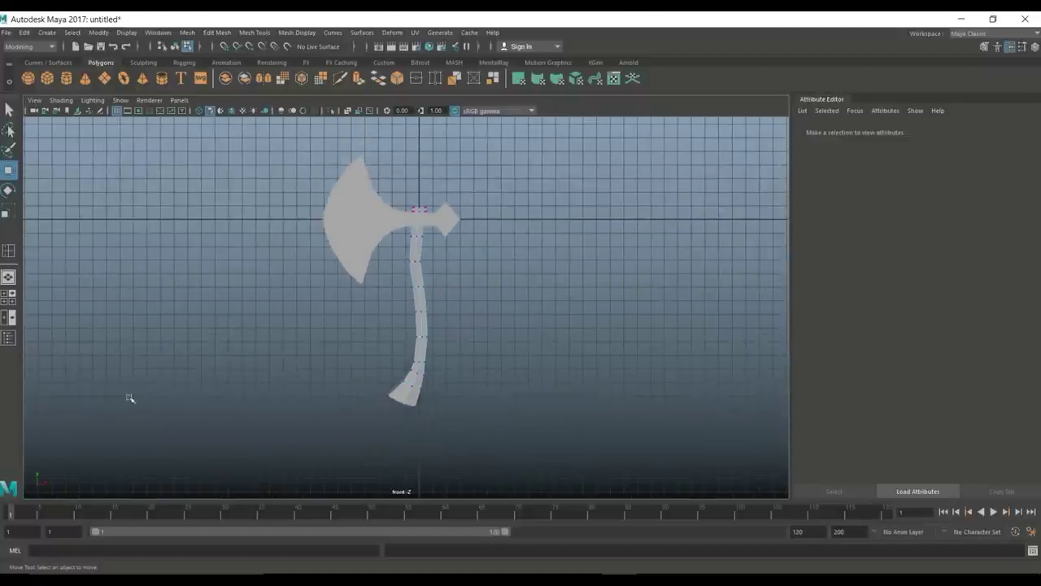
left_click(8, 298)
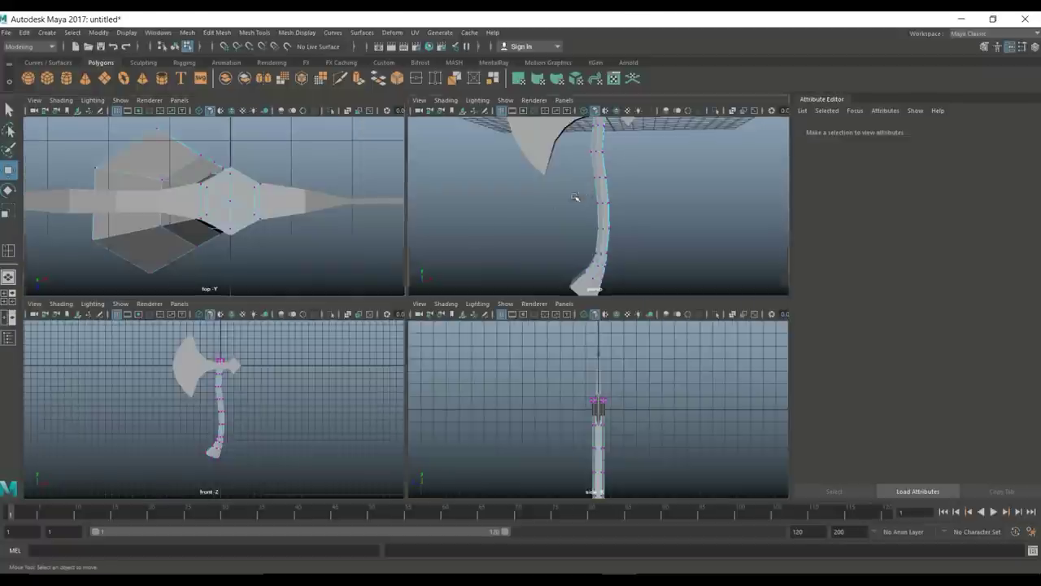
key("space")
left_click_drag(558, 225, 633, 357, "alt")
scroll(511, 318, "up", 3)
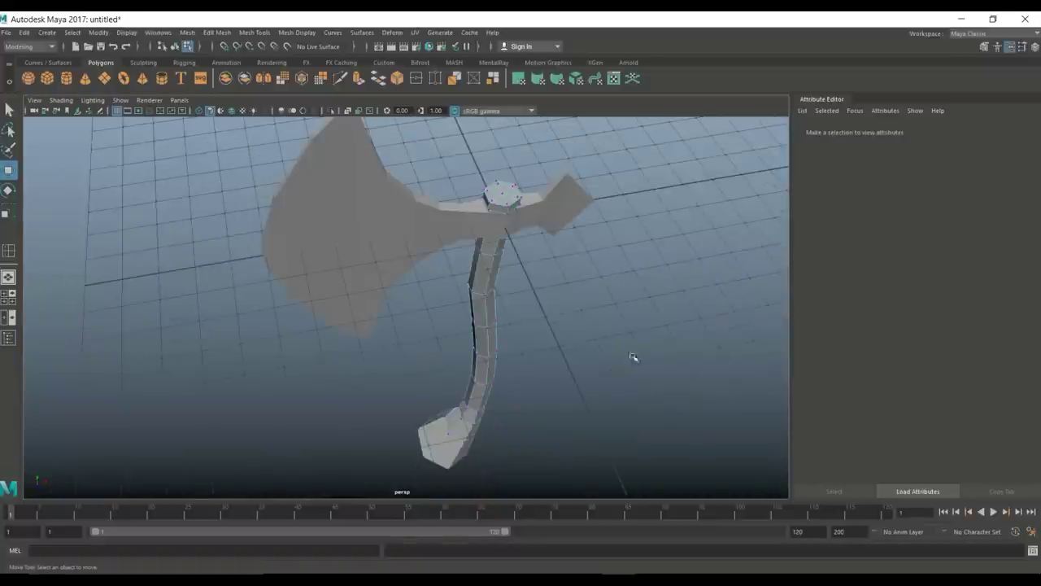
scroll(632, 357, "down", 5)
right_click_drag(387, 255, 424, 244)
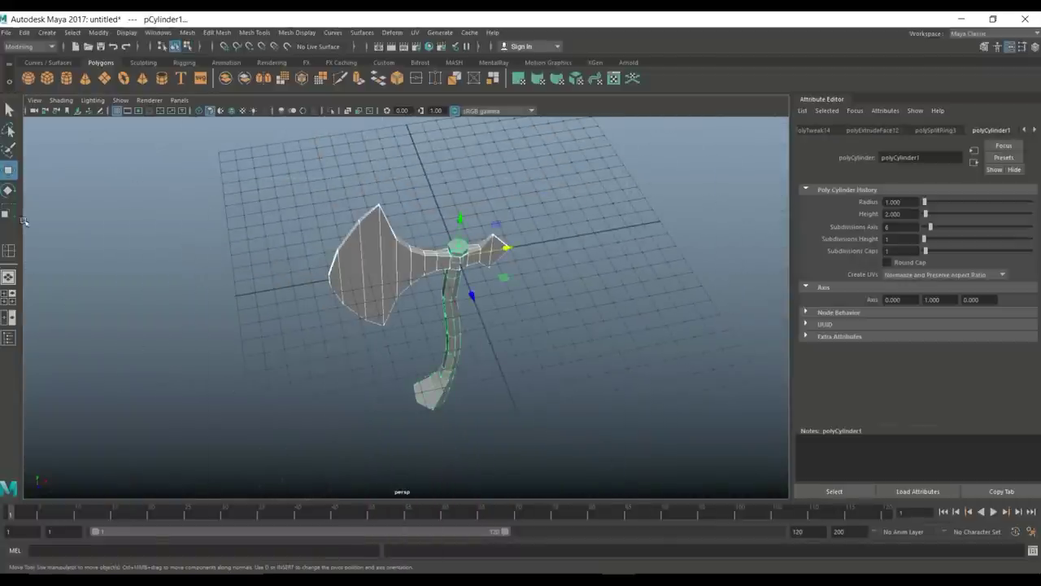
Step: Turn on the Poly Count heads-up display
left_click(158, 32)
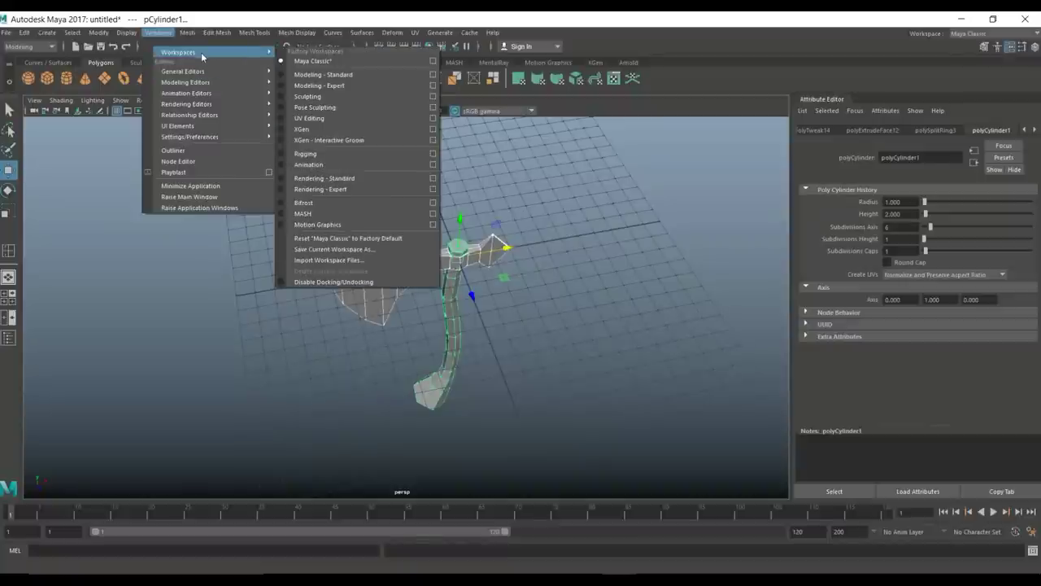
mouse_move(127, 33)
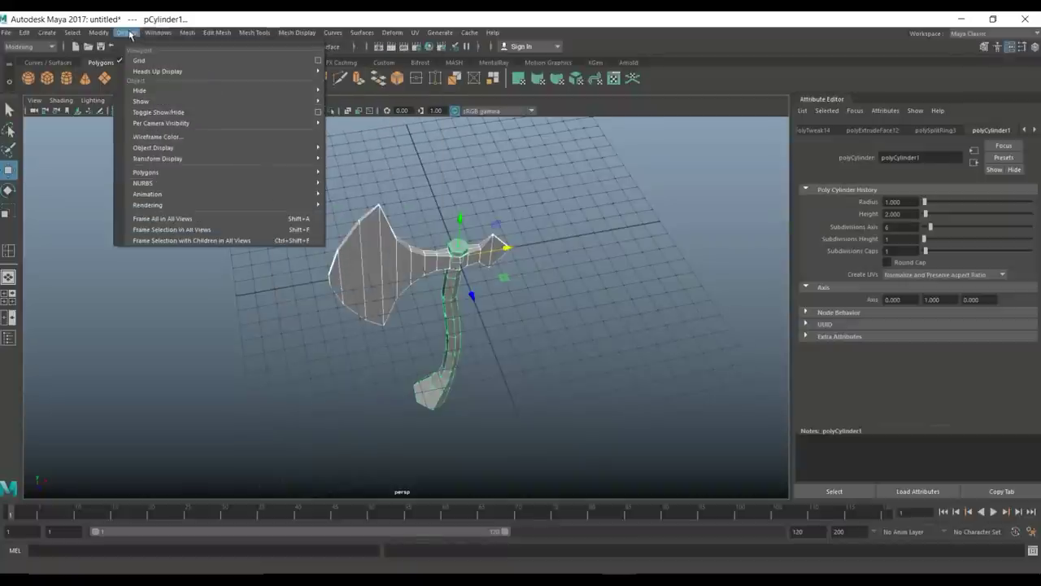
mouse_move(172, 74)
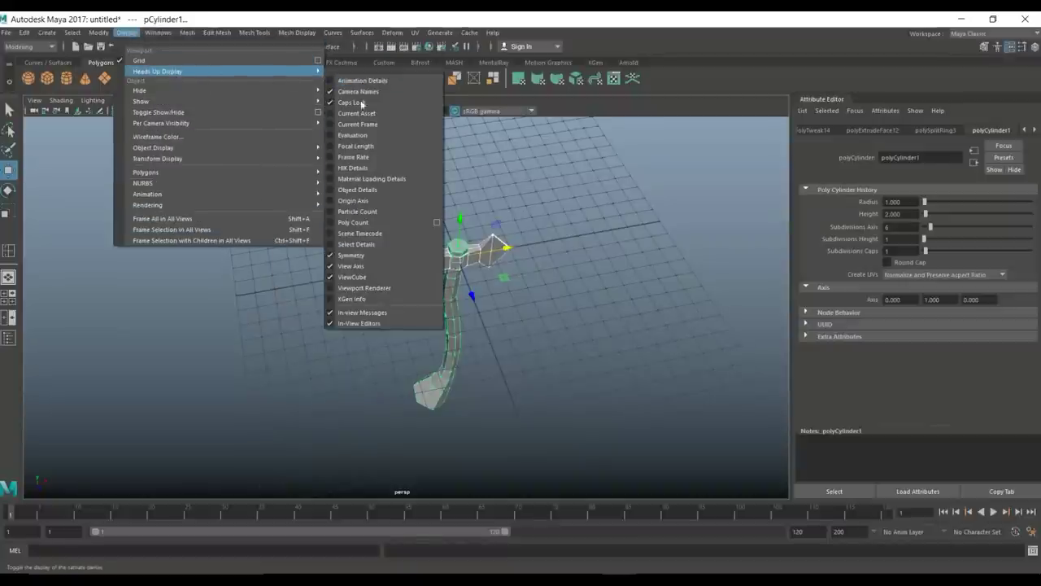
left_click(333, 222)
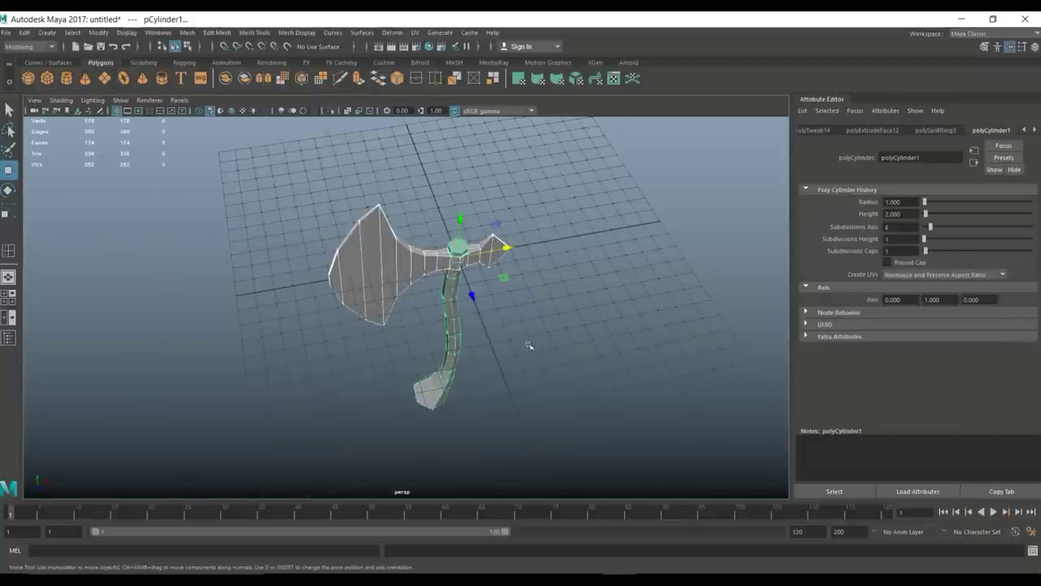
Step: Run a mesh Cleanup on the selected axe head and handle, fixing faces with more than 4 sides by tessellation
left_click(548, 325)
scroll(548, 326, "down", 3)
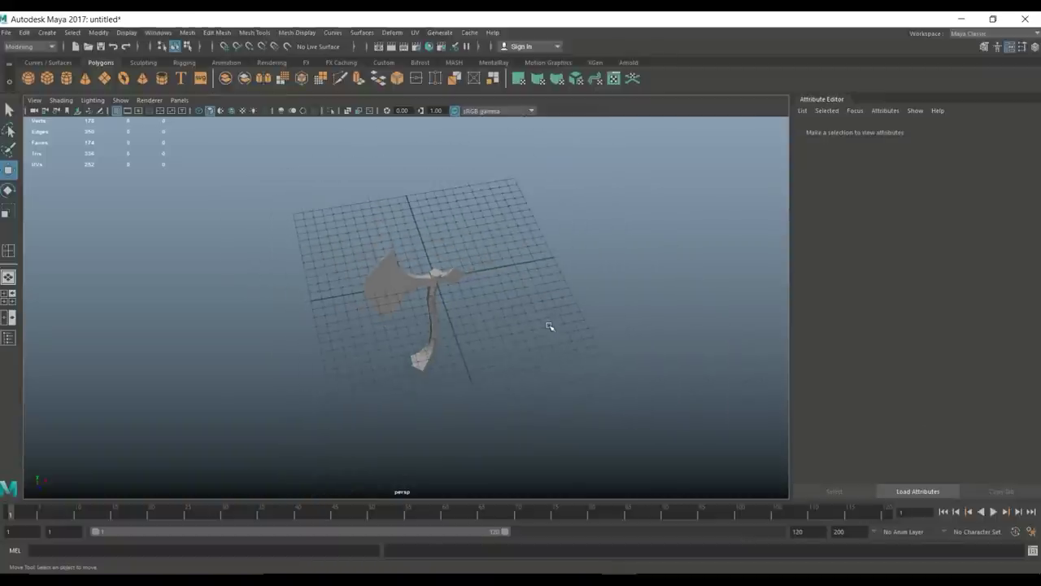
scroll(548, 325, "up", 5)
left_click(326, 233)
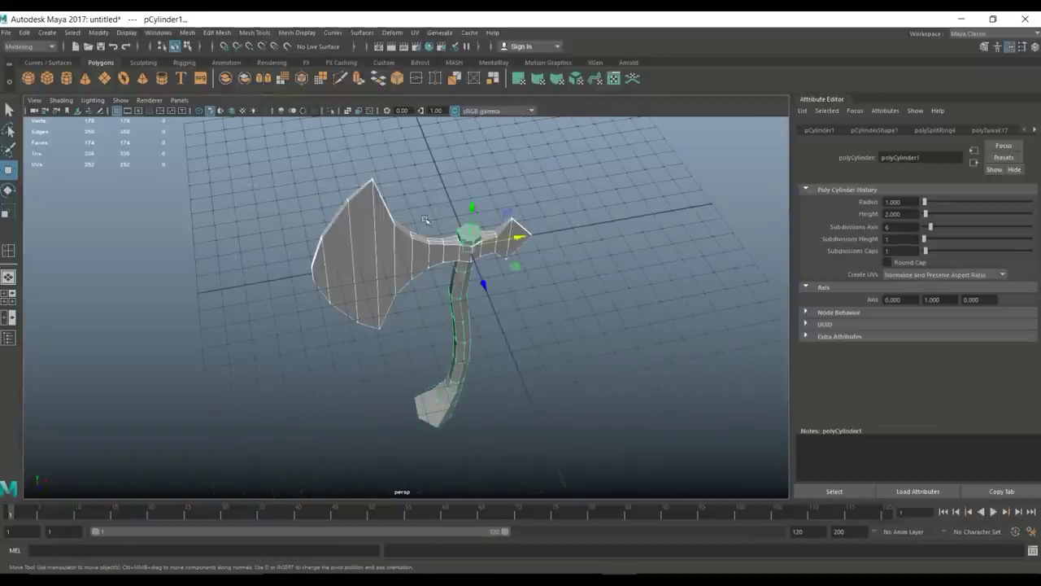
left_click(186, 35)
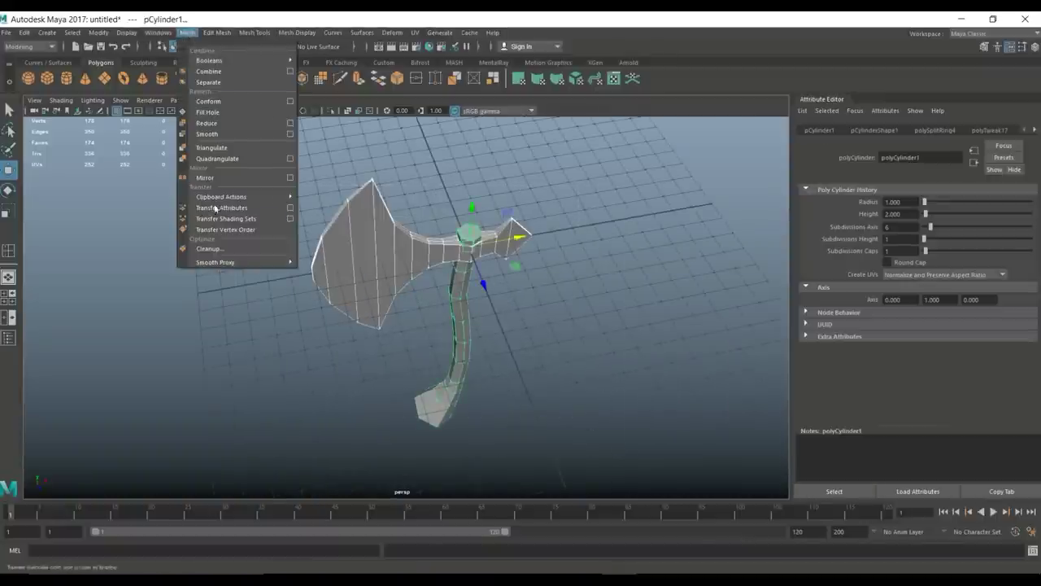
left_click(233, 250)
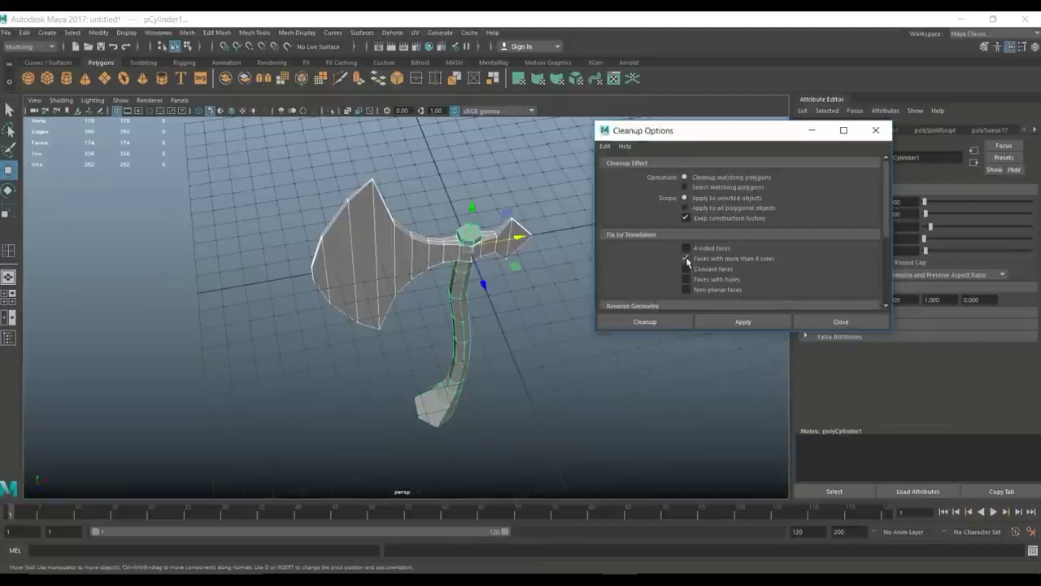
left_click(739, 324)
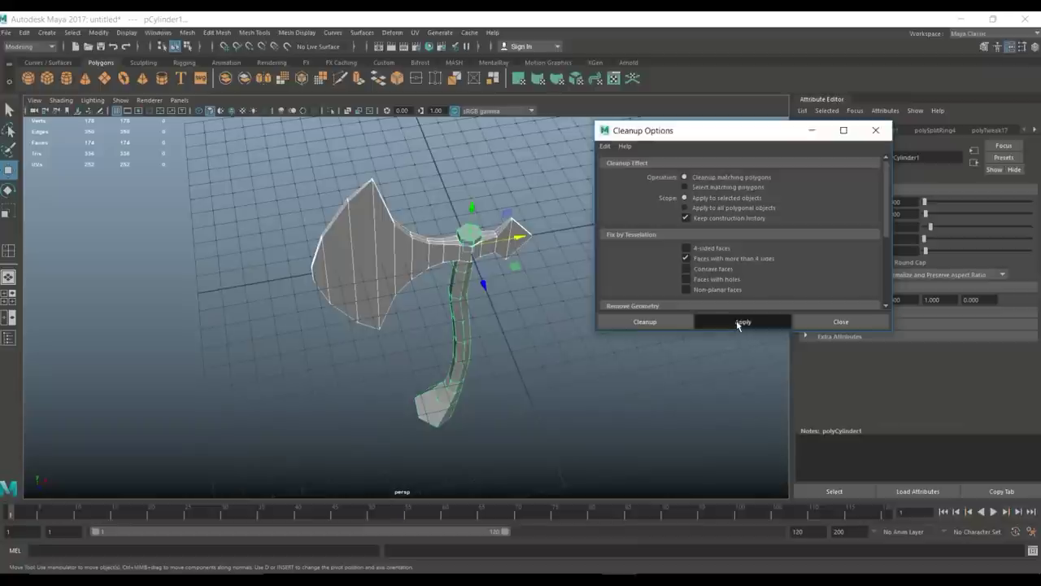
left_click(658, 322)
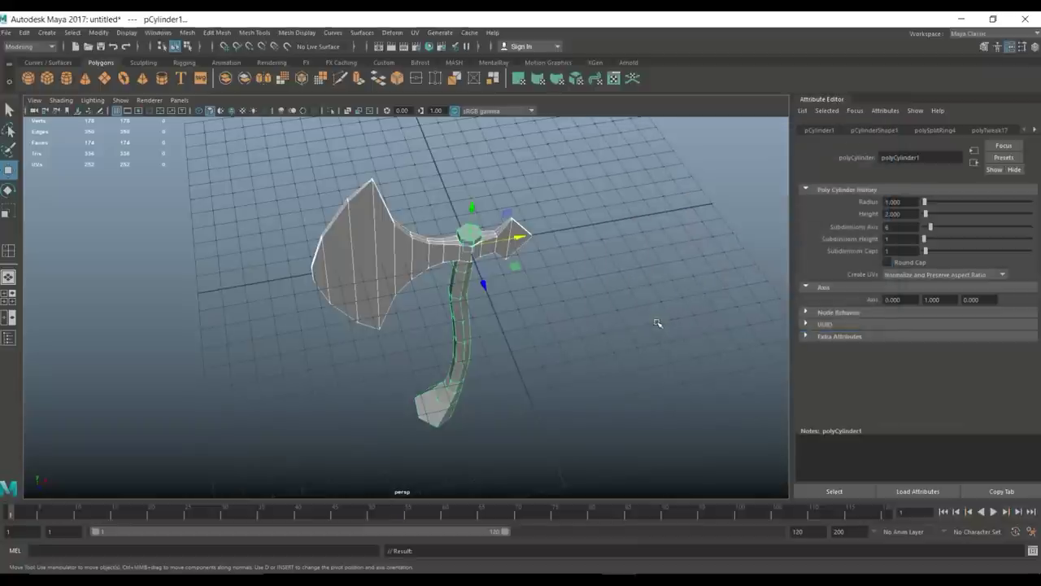
Step: Delete the construction history of both the axe head and handle and freeze their transformations
left_click(569, 334)
left_click_drag(269, 199, 532, 442)
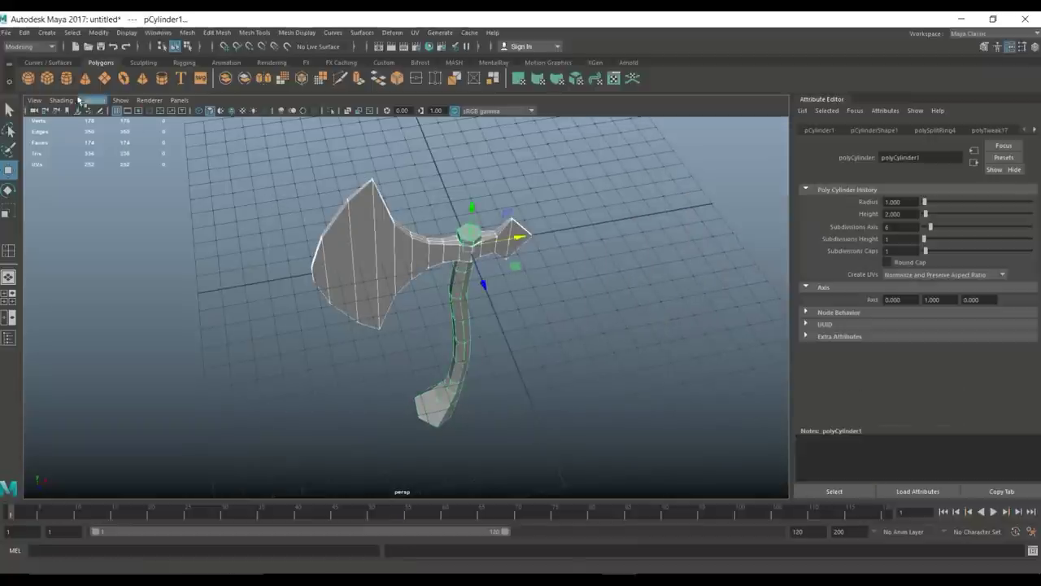
left_click(24, 34)
mouse_move(155, 162)
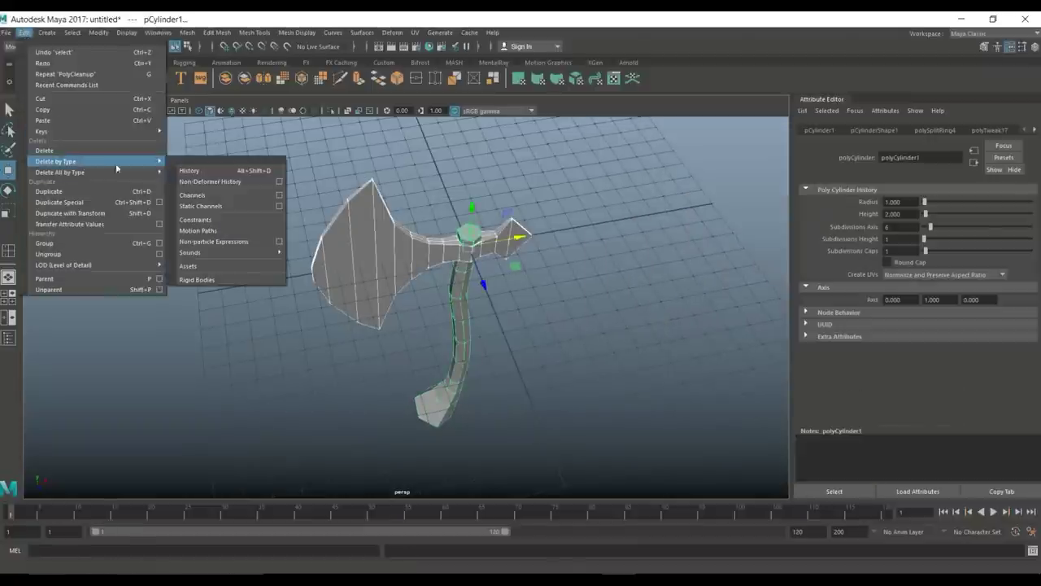
left_click(200, 176)
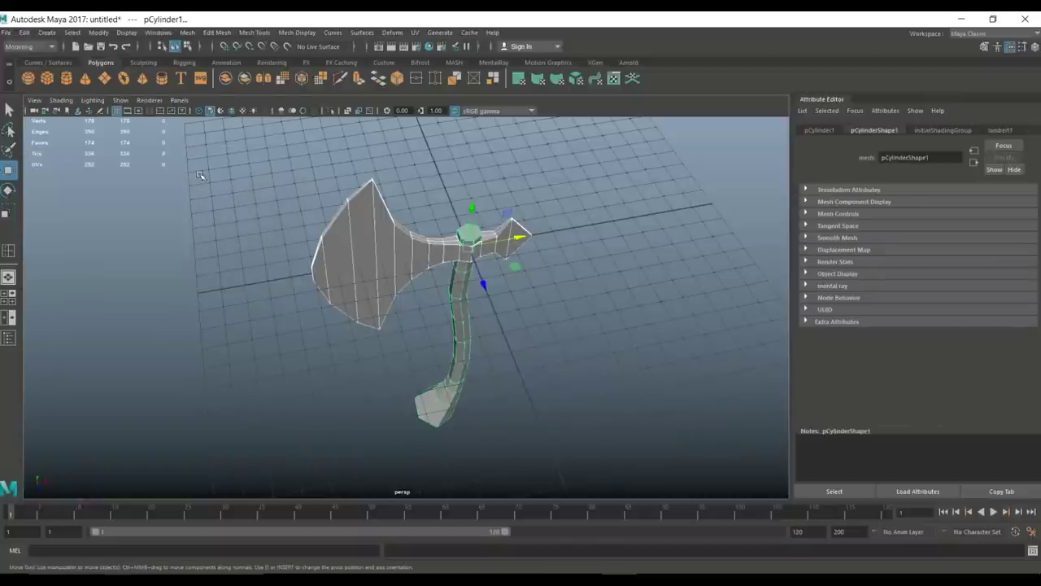
left_click(97, 33)
left_click(137, 82)
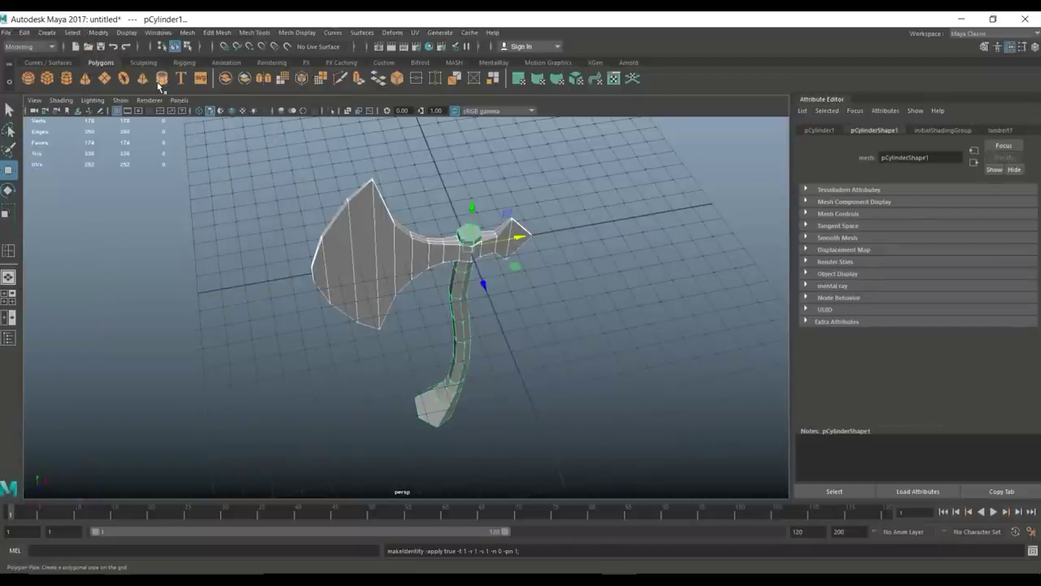
Step: Assign a new Lambert material to the axe handle and set its color to yellow
mouse_move(500, 315)
left_mouse_down("alt")
mouse_move(488, 325)
mouse_move(431, 262)
mouse_move(458, 290)
mouse_move(494, 296)
left_mouse_up("alt")
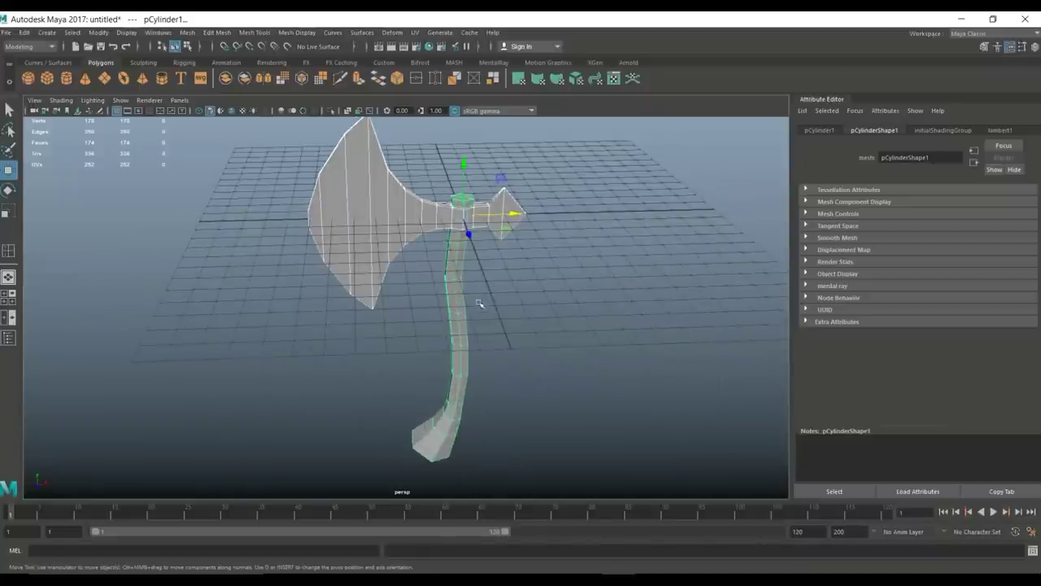
left_click(567, 309)
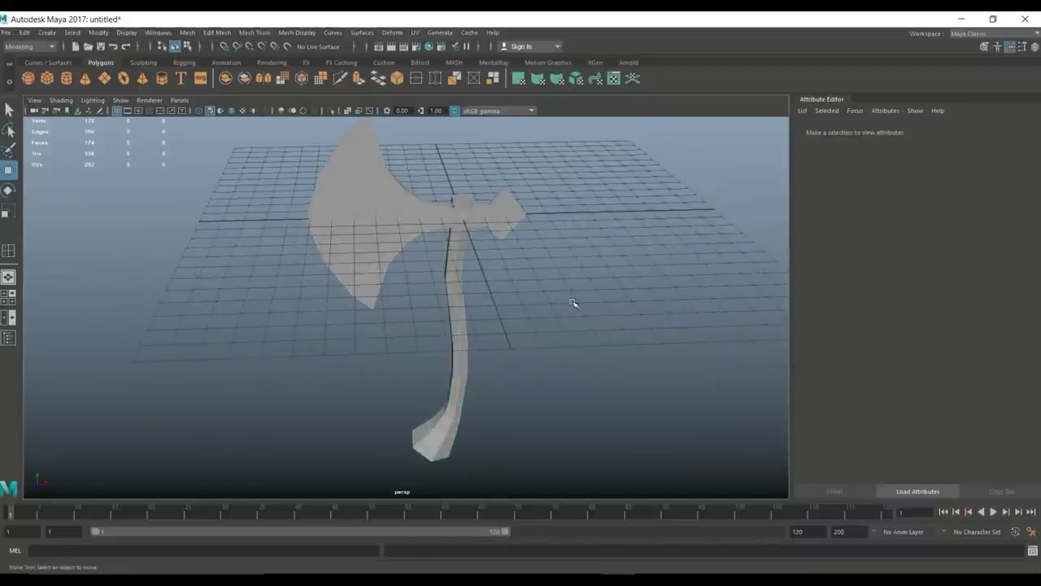
left_click(458, 379)
right_click_drag(458, 264, 462, 542)
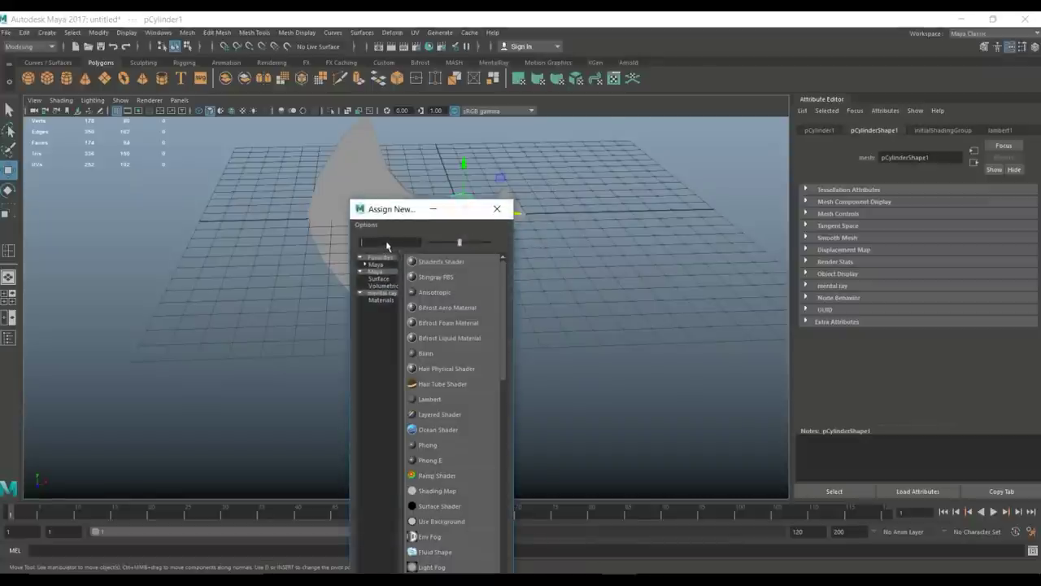
type("la")
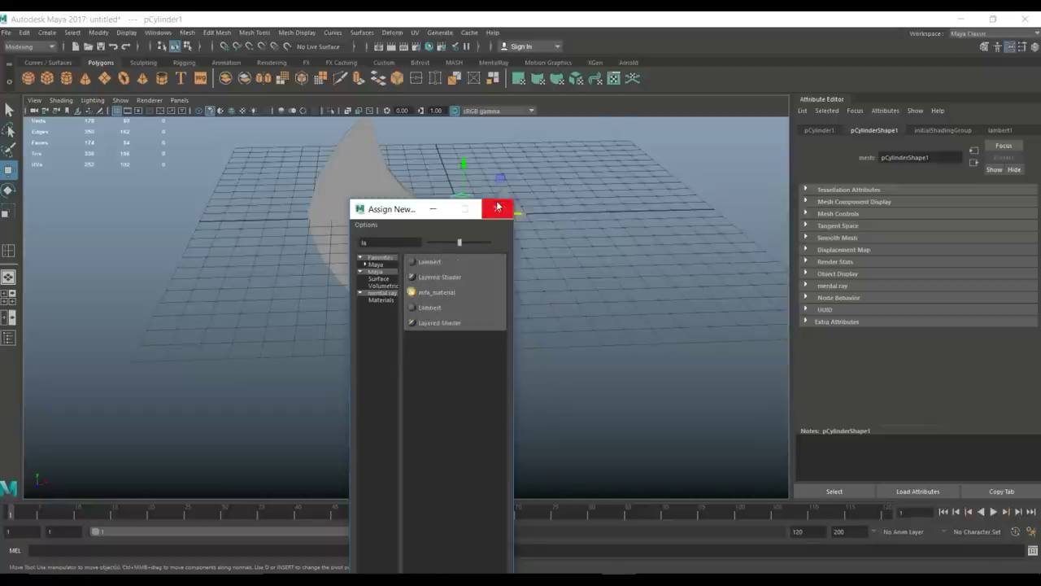
left_click(435, 261)
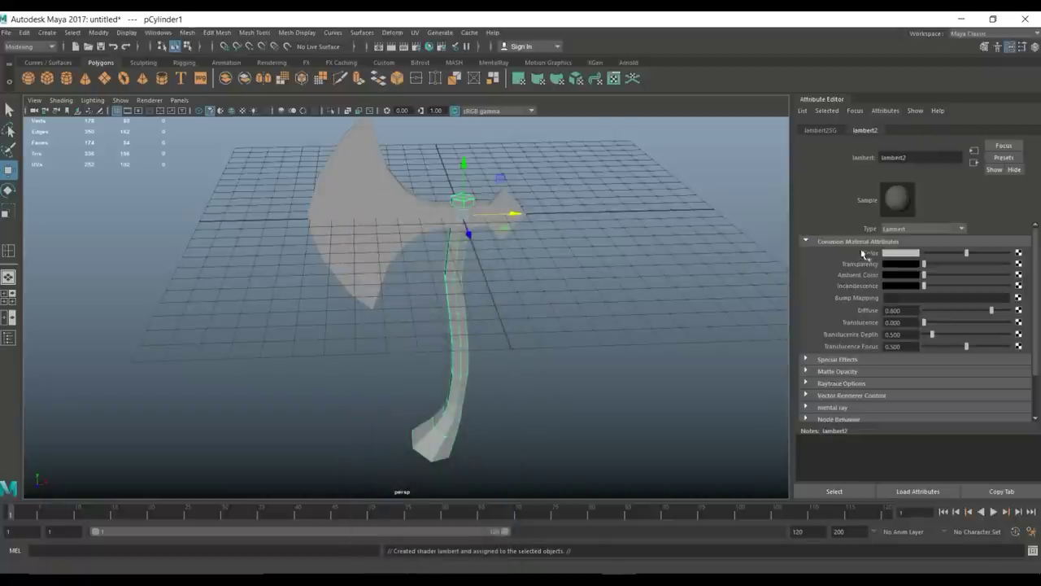
left_click(893, 254)
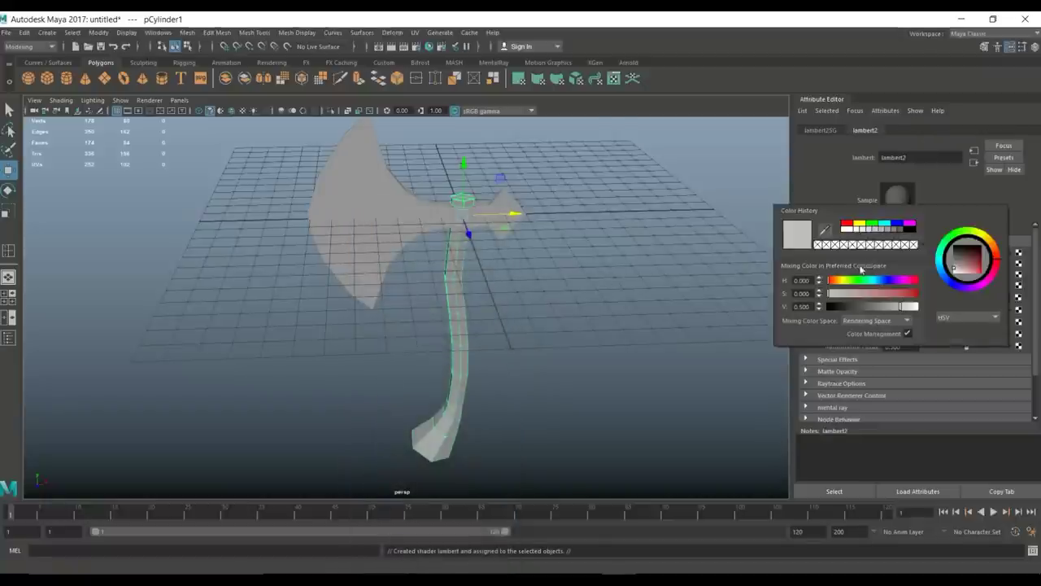
left_click(861, 225)
Step: Assign a new Lambert material to the axe head and set its color to red
left_click(621, 301)
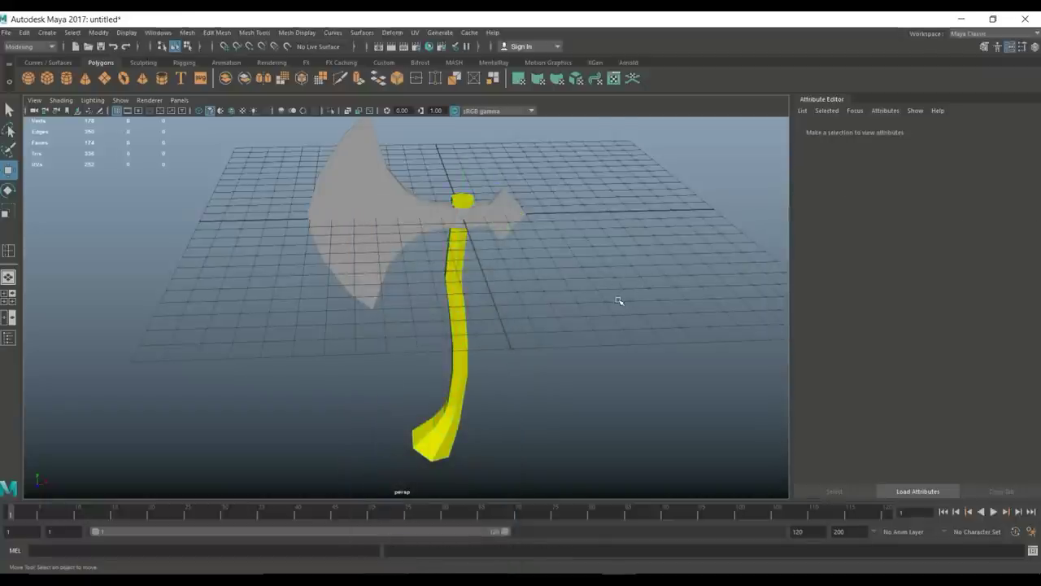
left_click(364, 223)
right_click_drag(360, 221, 330, 497)
left_click(450, 261)
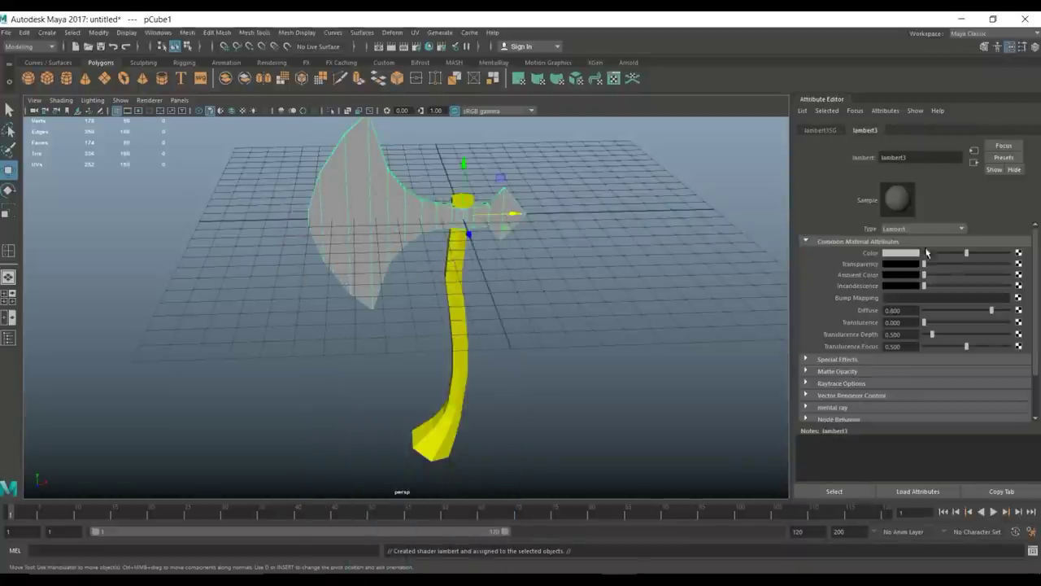
left_click(900, 253)
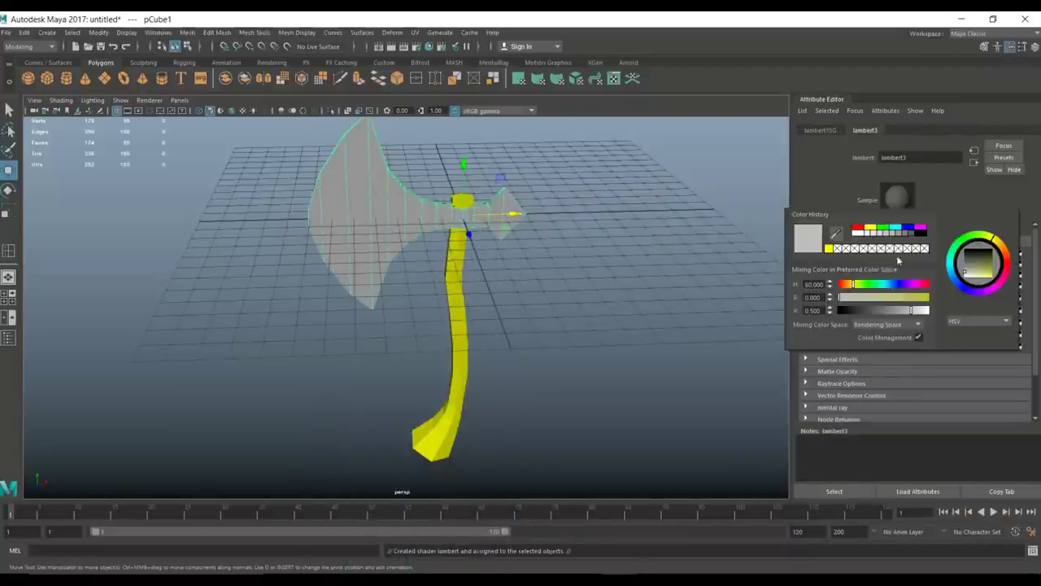
left_click(857, 229)
left_click(569, 318)
Step: Combine the red axe head and the yellow handle into a single mesh
scroll(570, 318, "down", 4)
left_click_drag(569, 318, 571, 328, "alt")
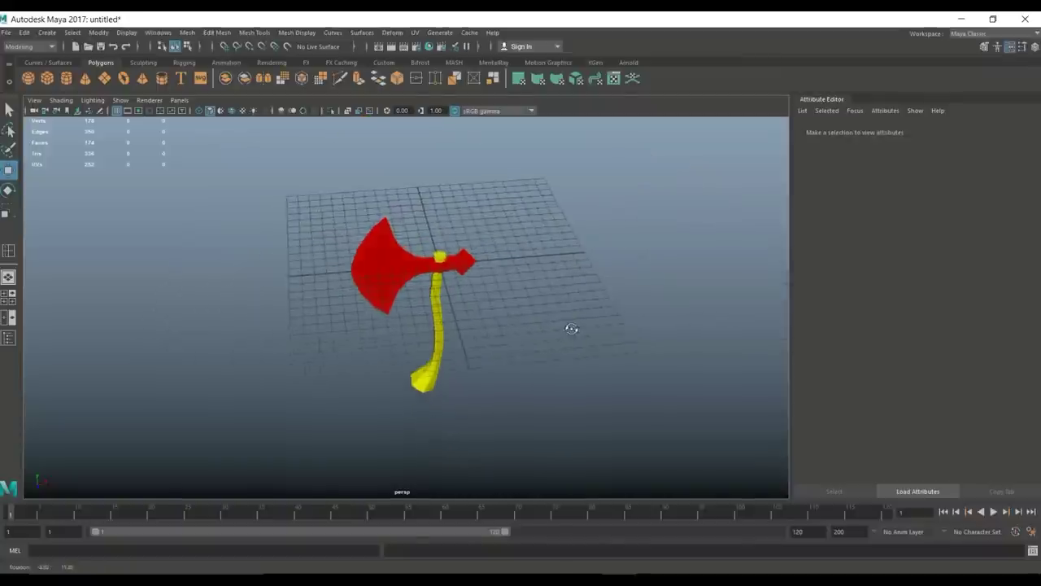
left_click_drag(342, 203, 494, 447)
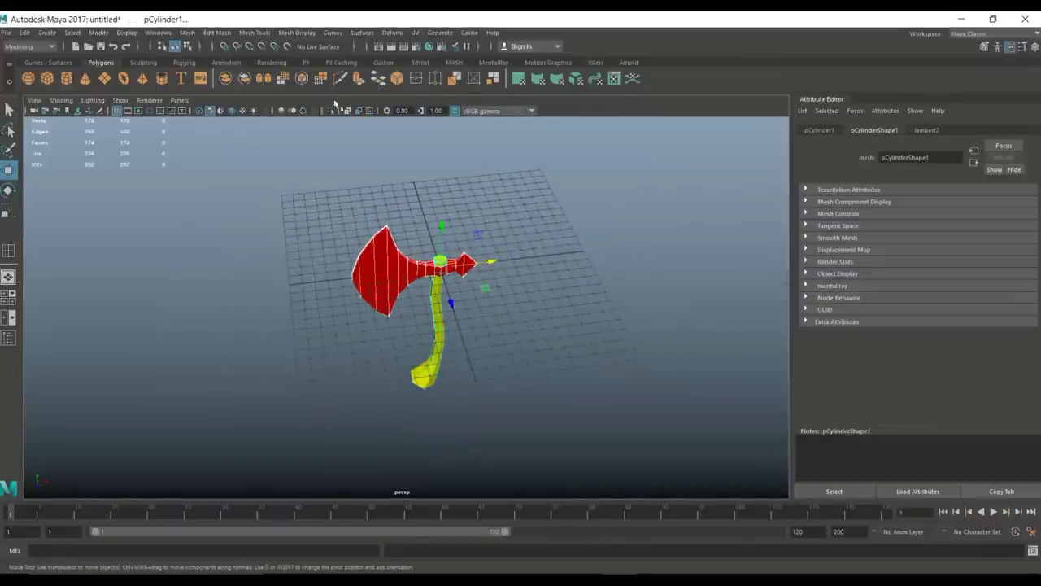
left_click(187, 33)
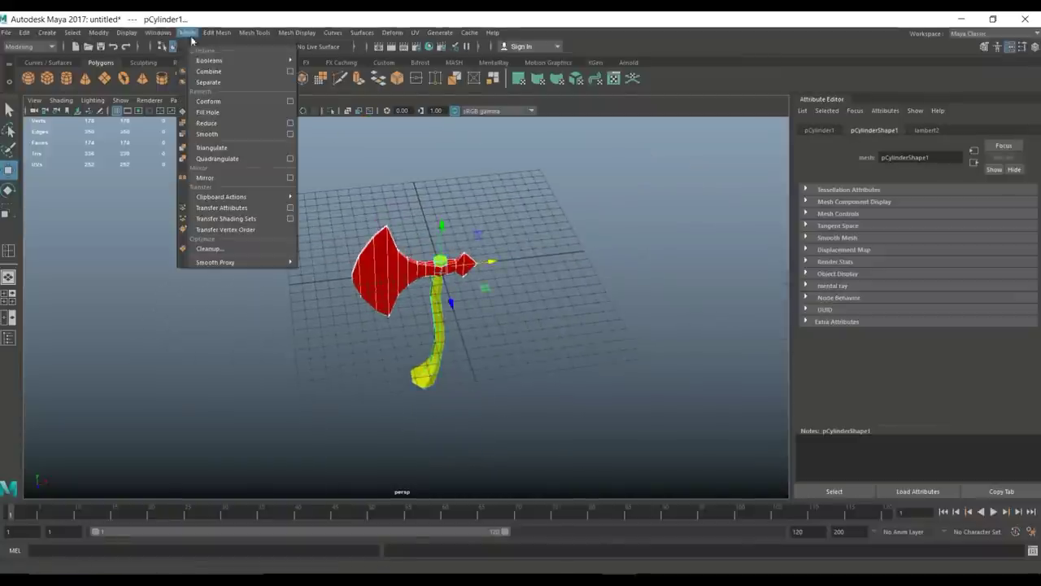
left_click(222, 72)
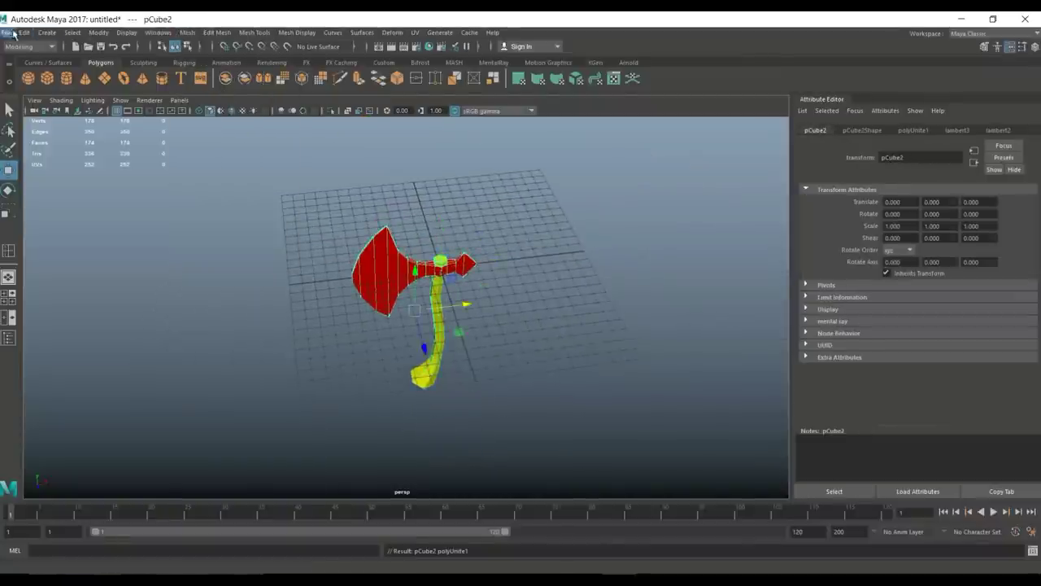
Step: Export the combined axe to the Desktop folder as an OBJ file named AxeLowPoly, using the OBJexport file type
left_click(13, 34)
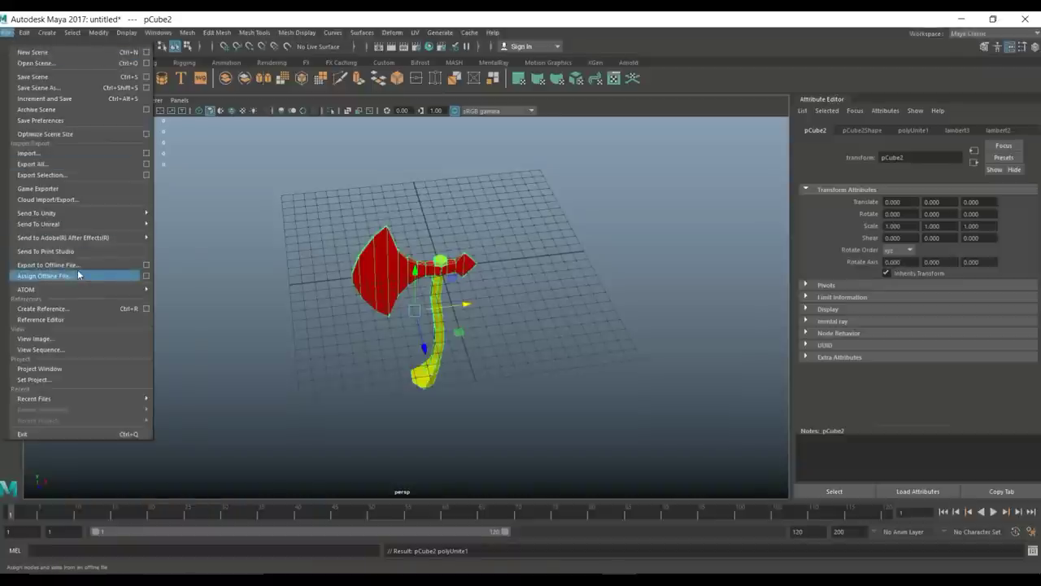
left_click(145, 177)
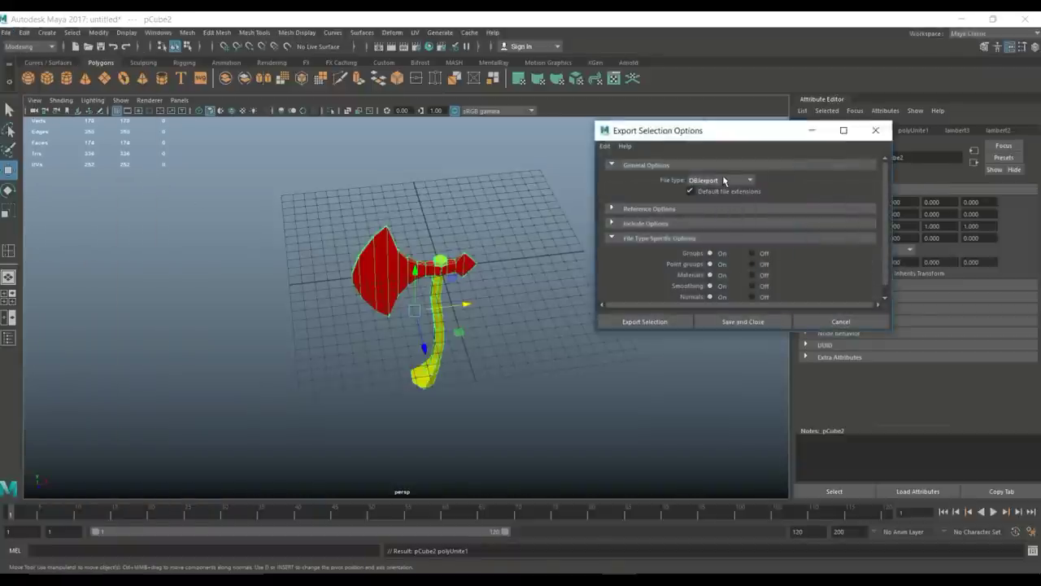
left_click(667, 322)
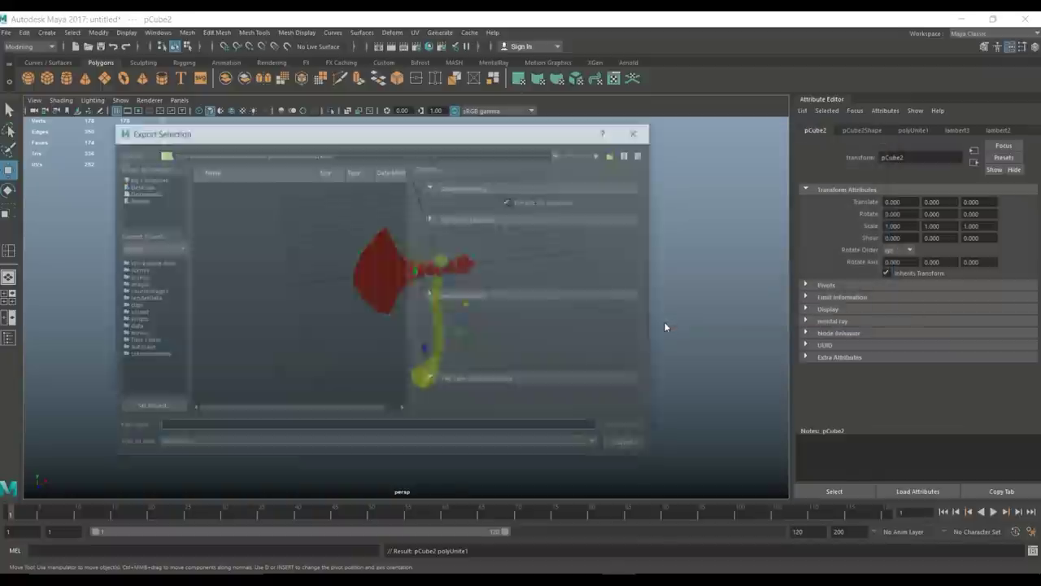
left_click(148, 187)
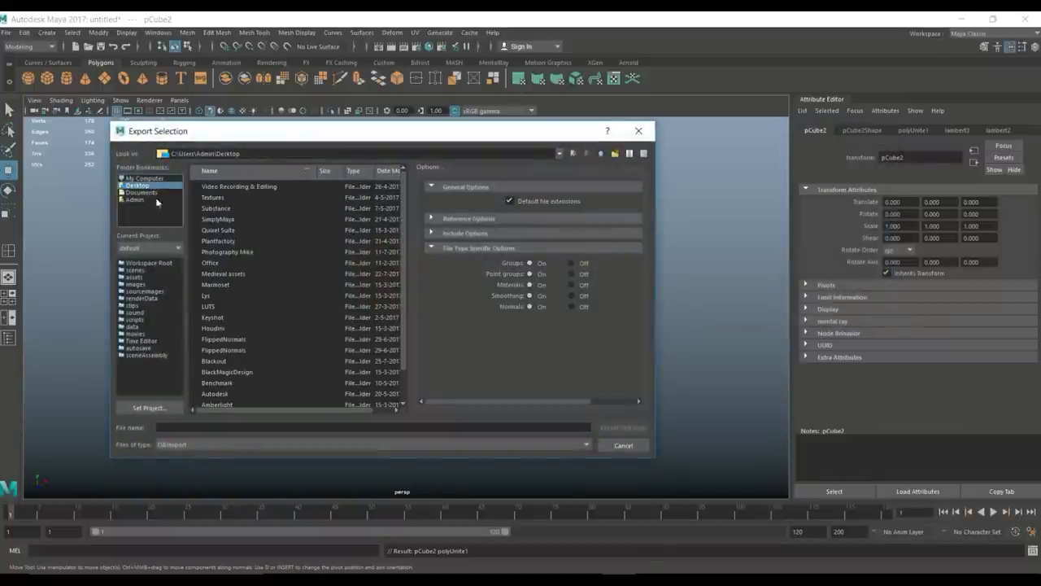
left_click(188, 424)
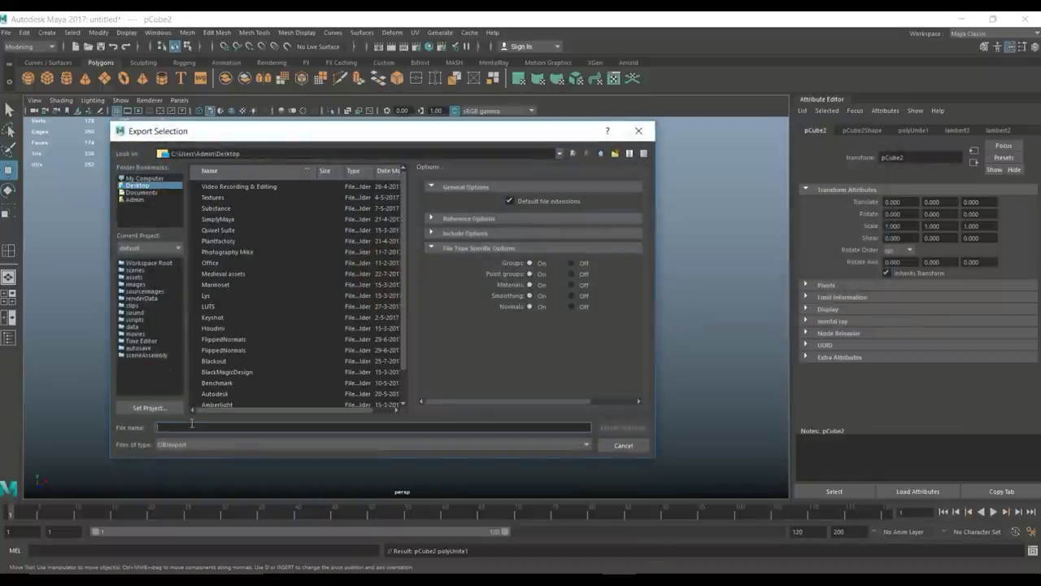
type("AxeLowPoly")
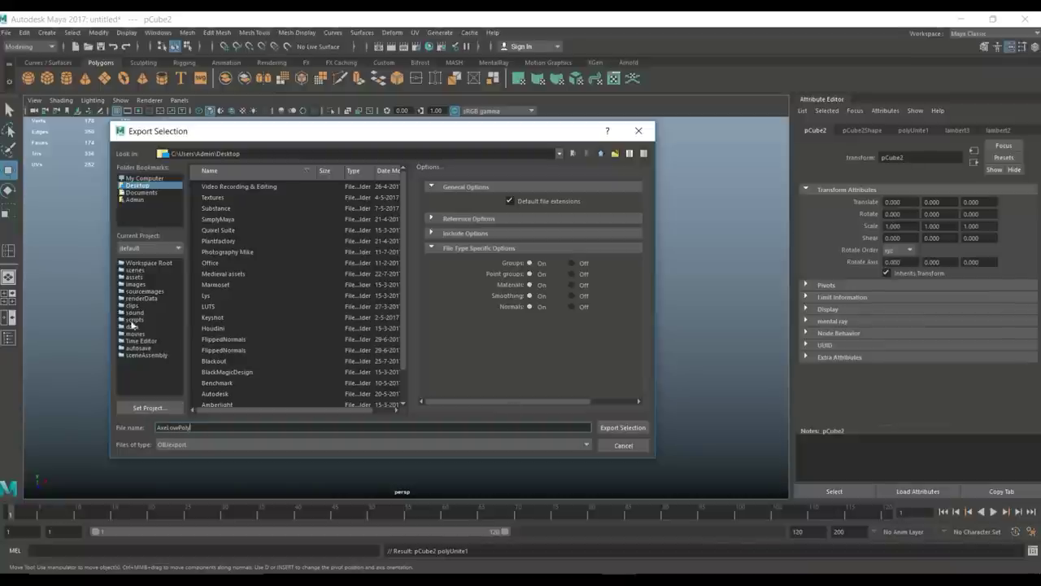
left_click(620, 429)
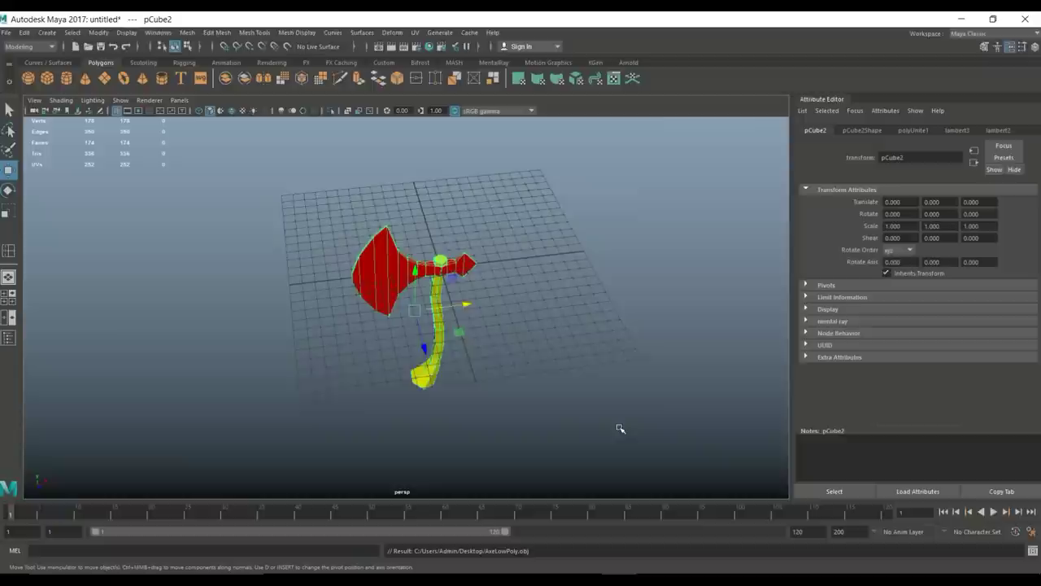